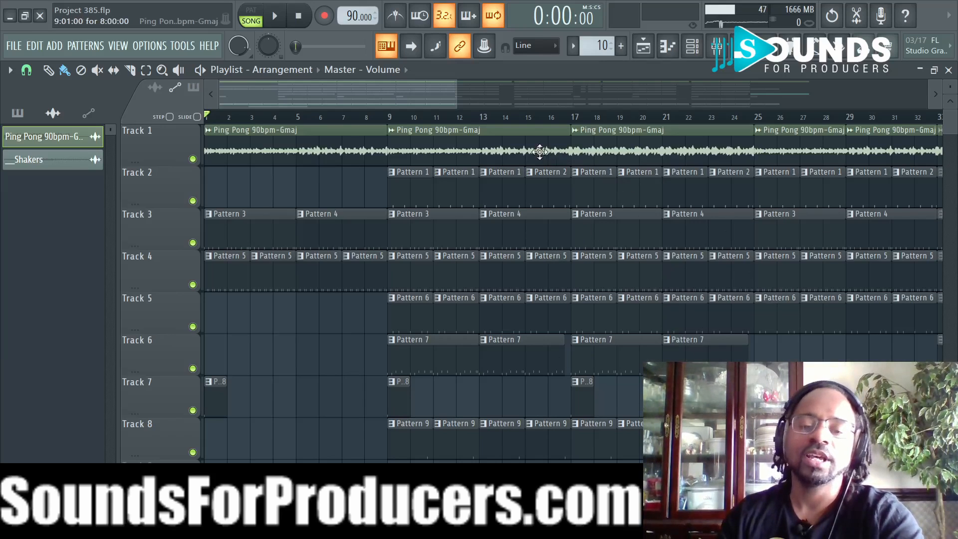
Set the playlist's snap to Bar and place the playhead at bar 9.
scroll(499, 125, "down", 1)
scroll(499, 126, "down", 1)
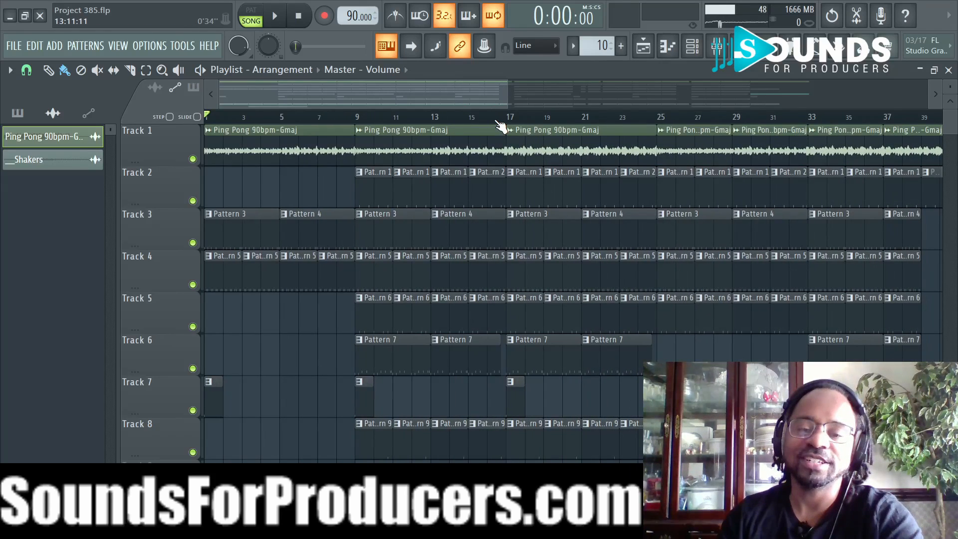
scroll(501, 126, "down", 2)
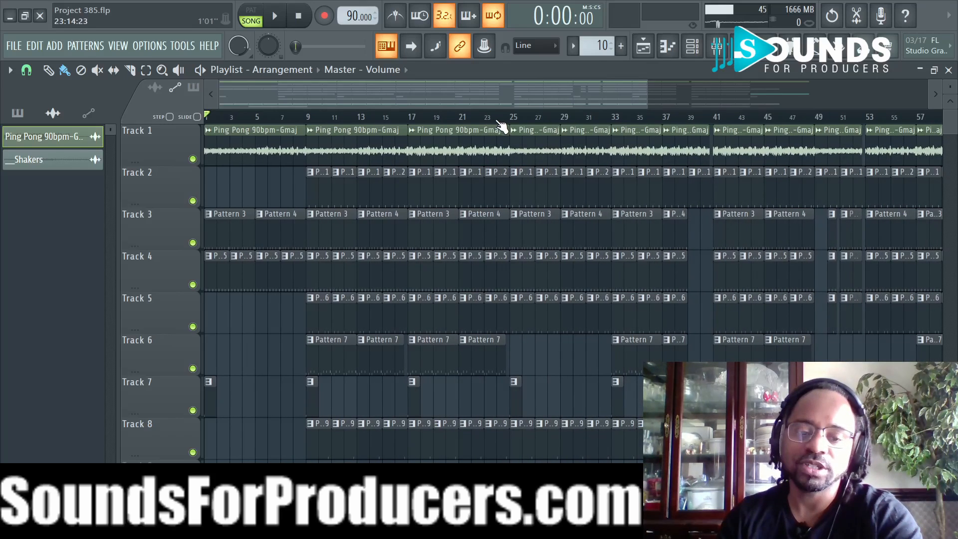
left_click(26, 70)
left_click(39, 271)
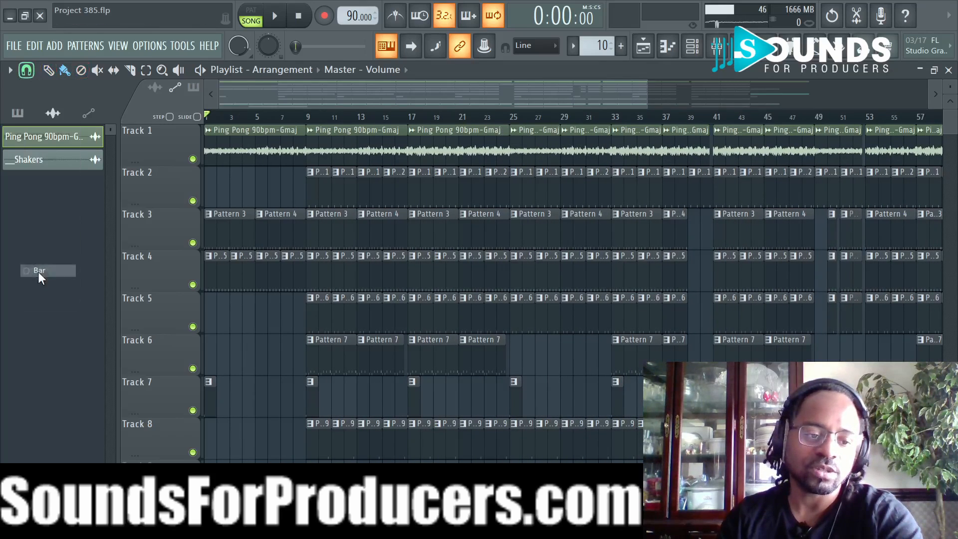
left_click(308, 120)
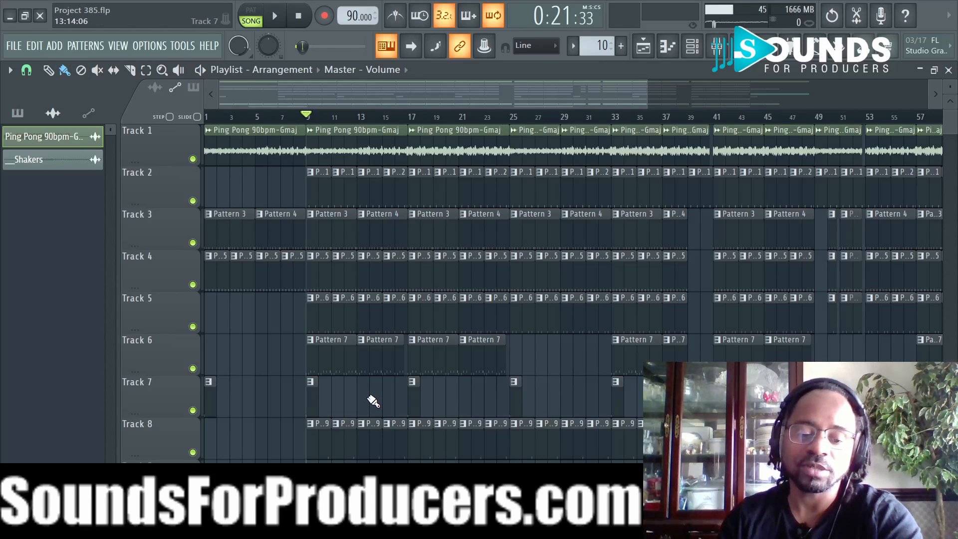
Look over the playlist arrangement and the mixer's named tracks, and return to the playlist.
scroll(373, 402, "down", 2)
scroll(372, 398, "up", 2)
scroll(371, 398, "up", 1)
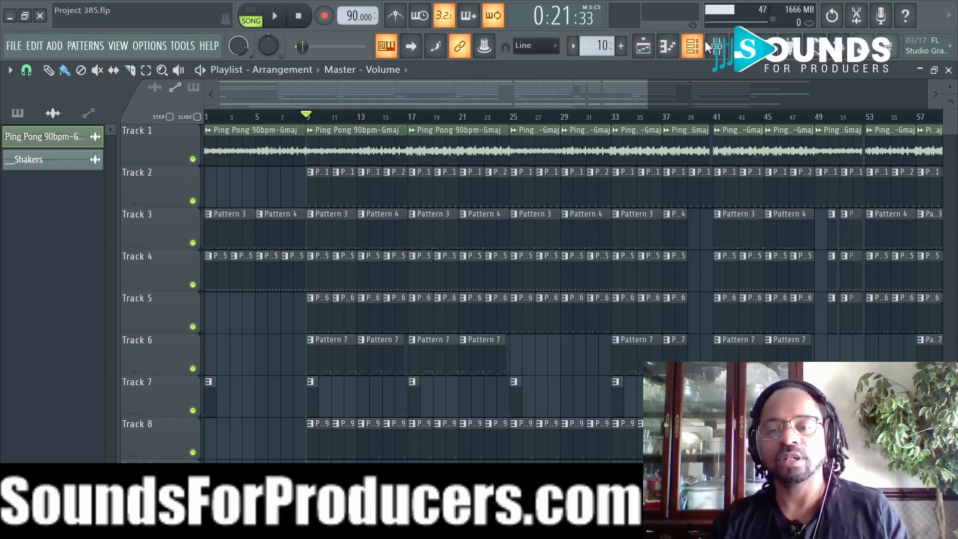
left_click(716, 46)
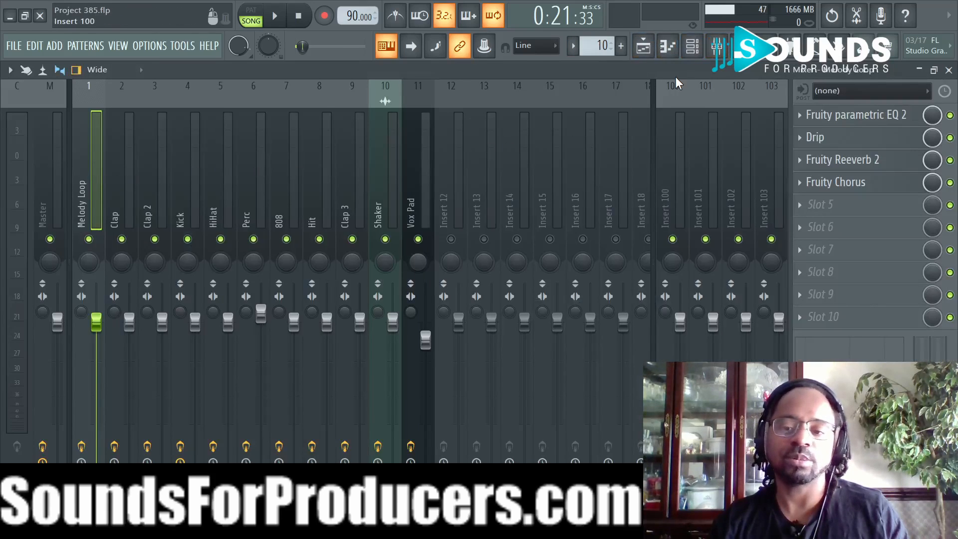
left_click(644, 45)
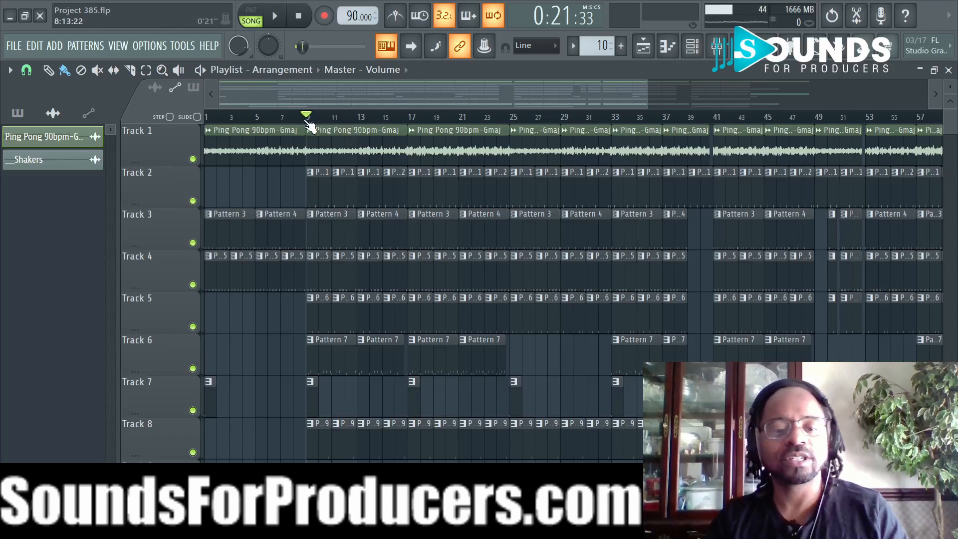
Select bars 9 to 17 as the playback range, solo Track 1 and set the playhead at bar 9.
left_click_drag(314, 121, 411, 125)
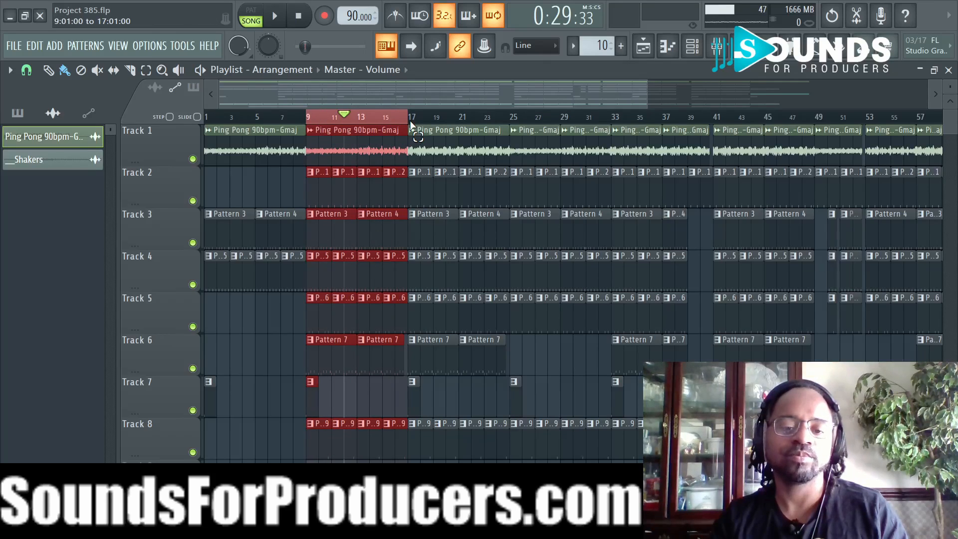
right_click(193, 158)
left_click(310, 121)
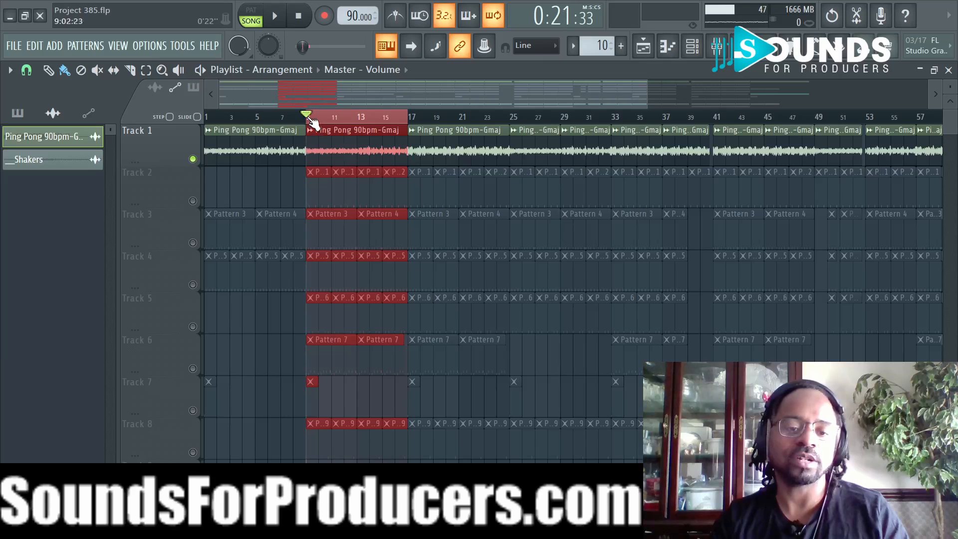
Listen to the soloed melody loop, list the project's patterns in the picker, and stop playback.
key("space")
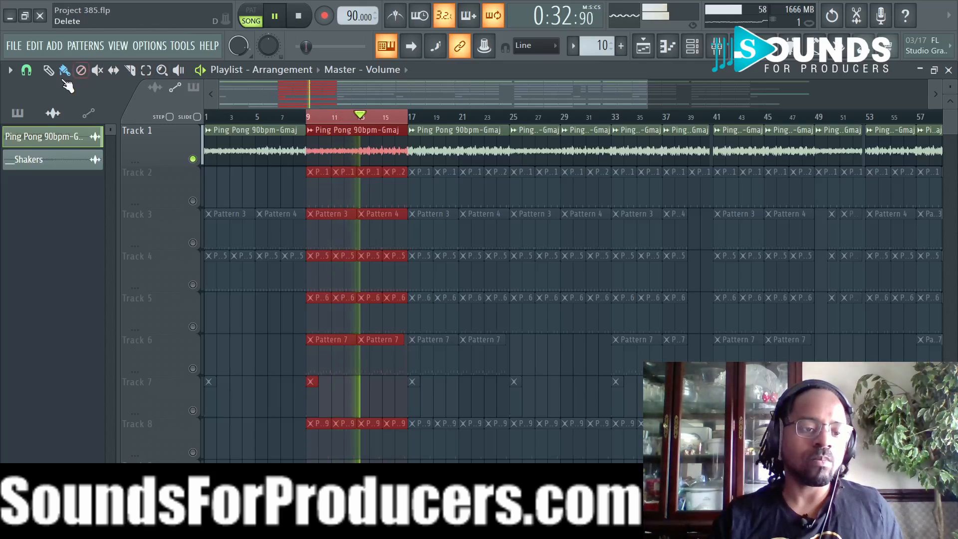
left_click(17, 113)
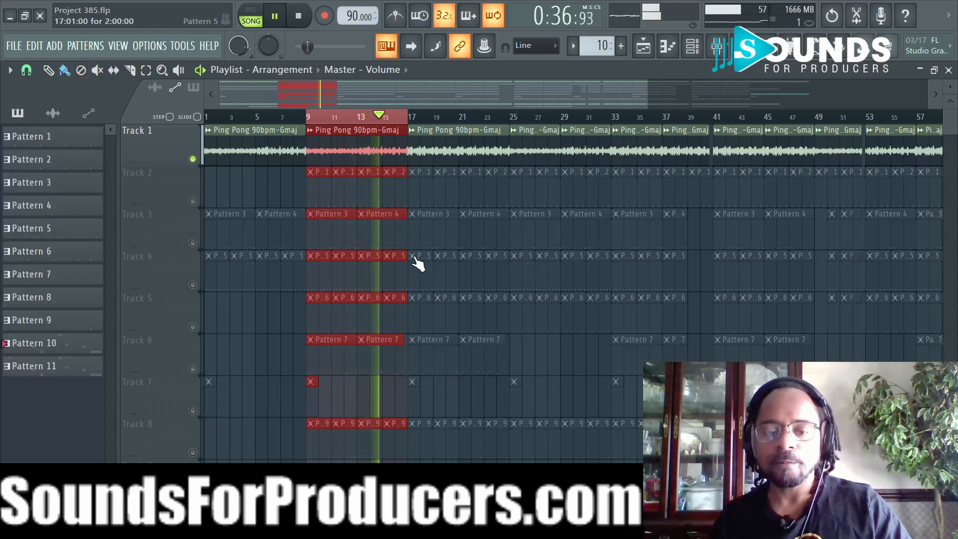
key("space")
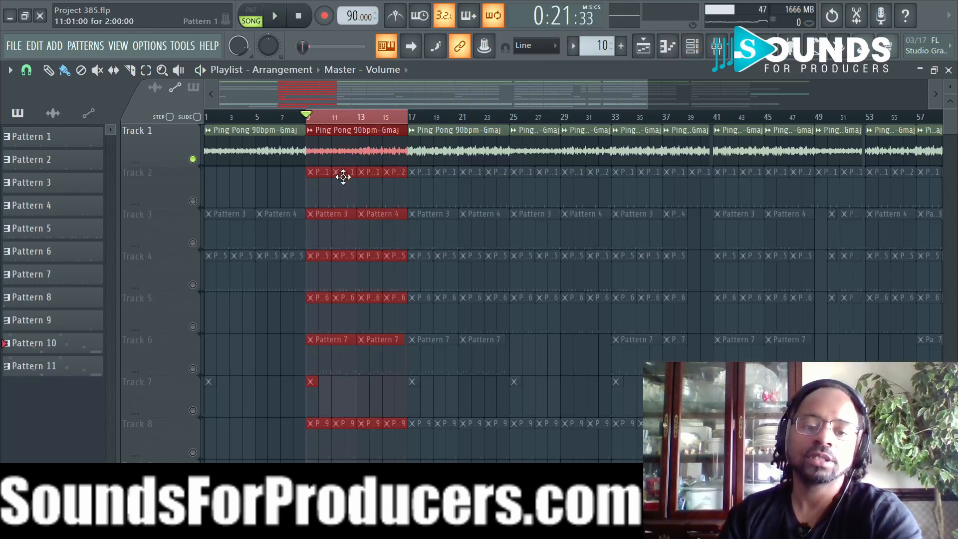
Examine the sample settings of the Ping Pong 90bpm-Gmaj channel from the Channel rack, and close them.
scroll(360, 121, "up", 2)
scroll(361, 121, "up", 2)
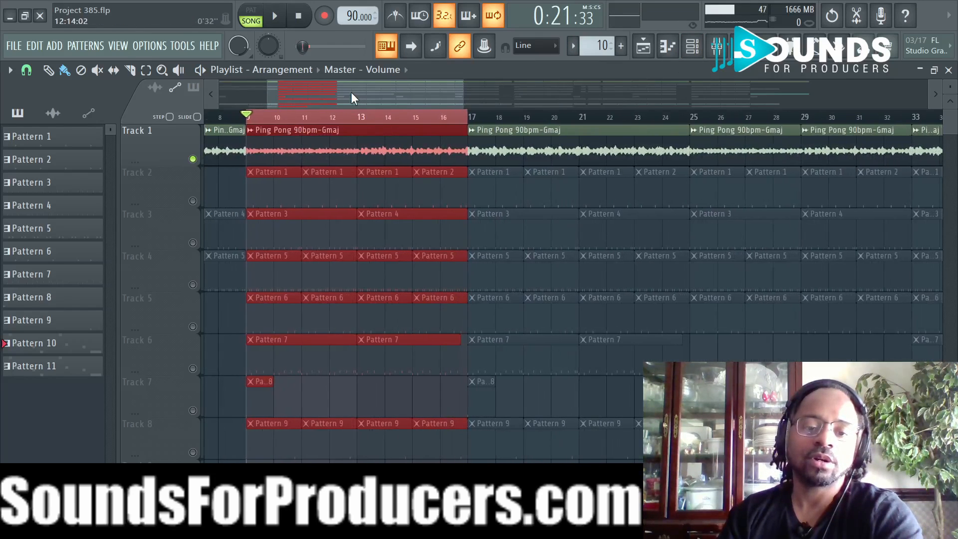
left_click_drag(350, 99, 338, 101)
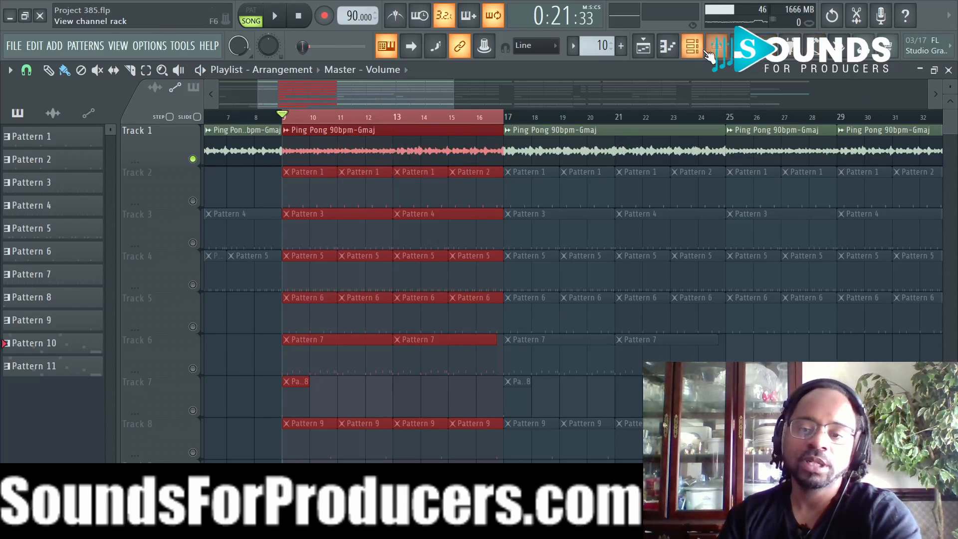
left_click(692, 48)
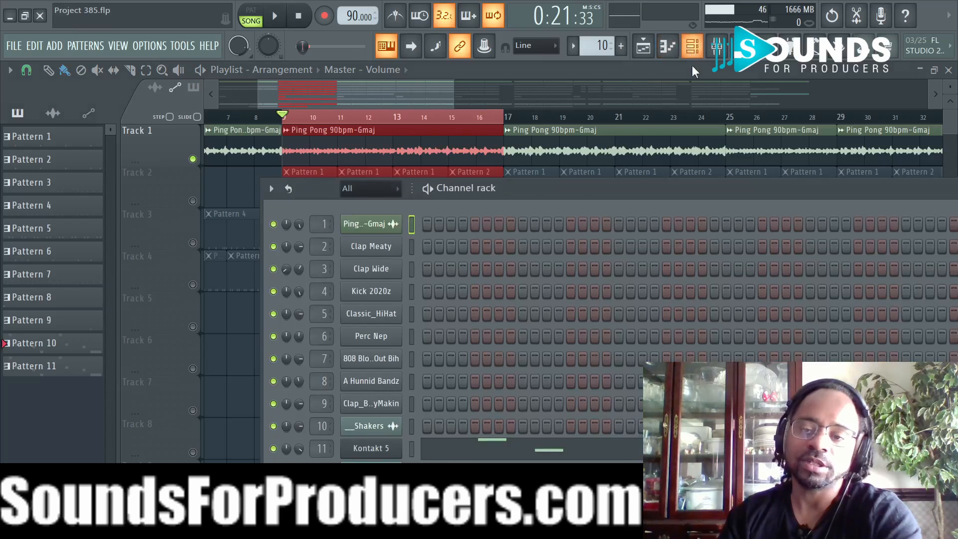
left_click(386, 224)
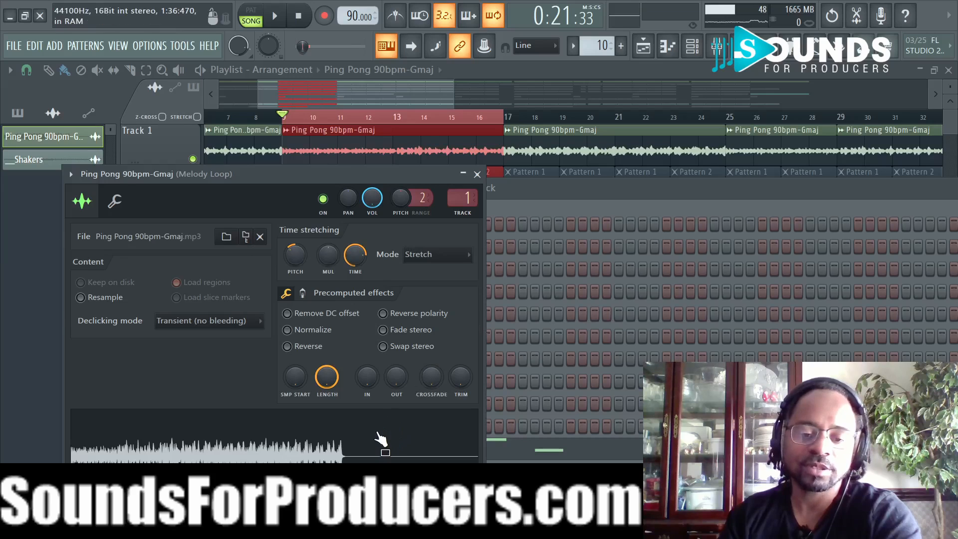
left_click(478, 175)
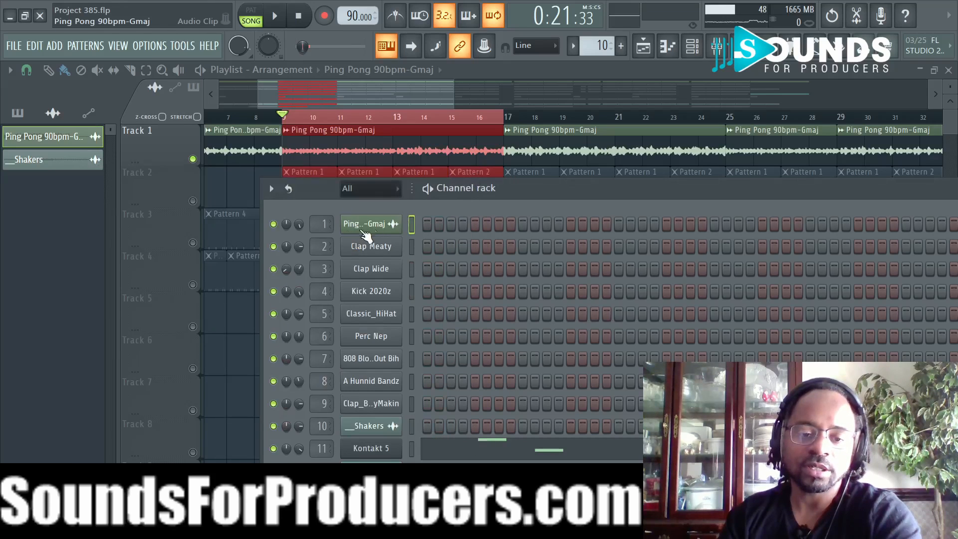
Examine the Fruity parametric EQ 2 curve on the Melody Loop mixer track, including its low-cut band.
left_click(717, 47)
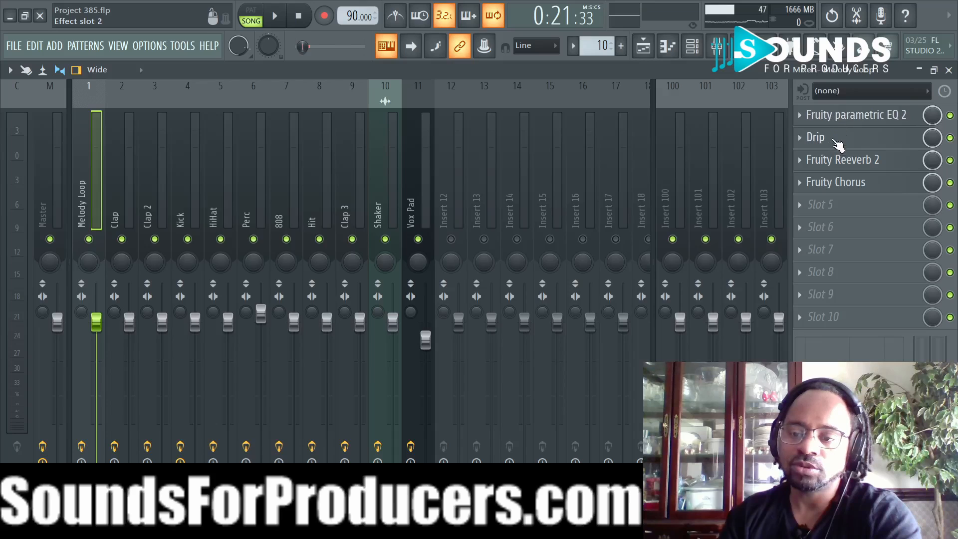
left_click(843, 119)
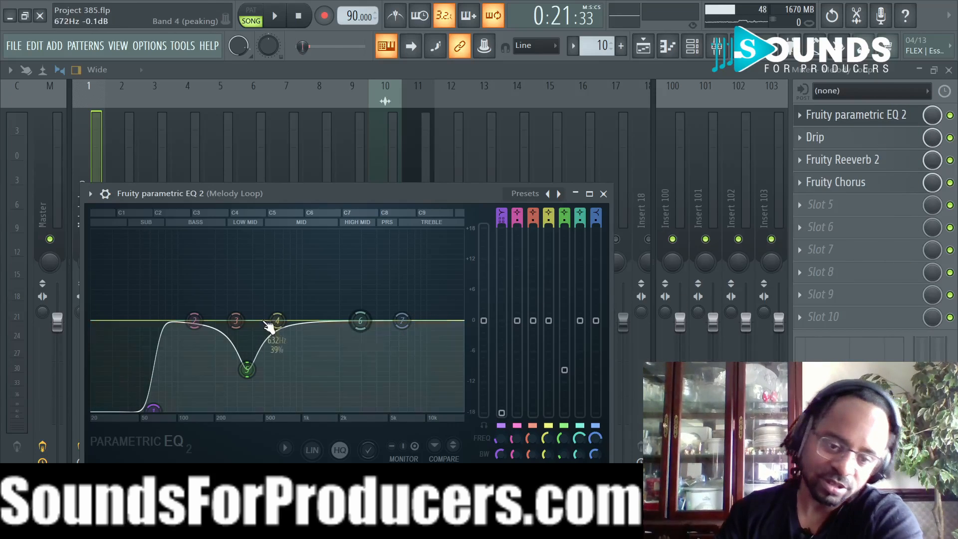
mouse_move(156, 411)
left_mouse_down()
mouse_move(182, 324)
mouse_move(154, 406)
mouse_move(160, 418)
left_mouse_up()
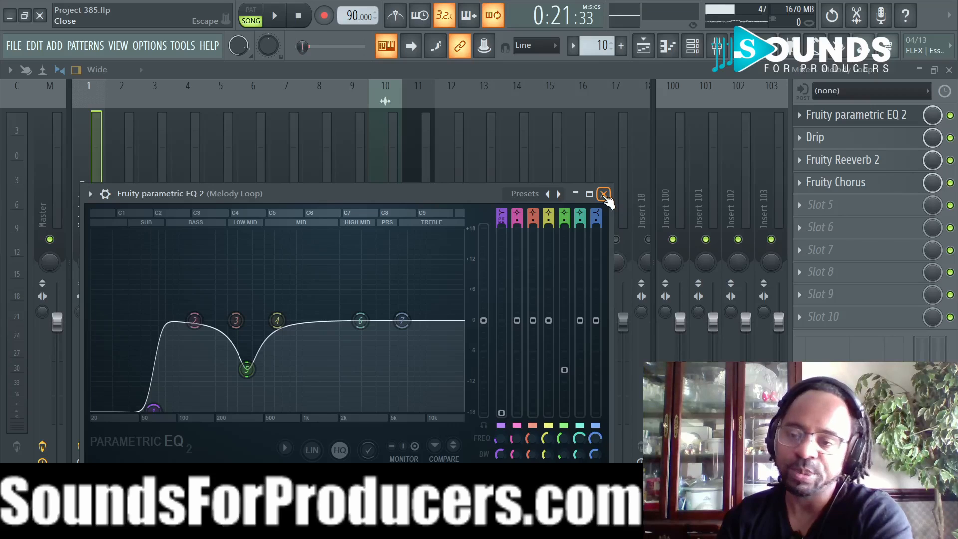
left_click(604, 195)
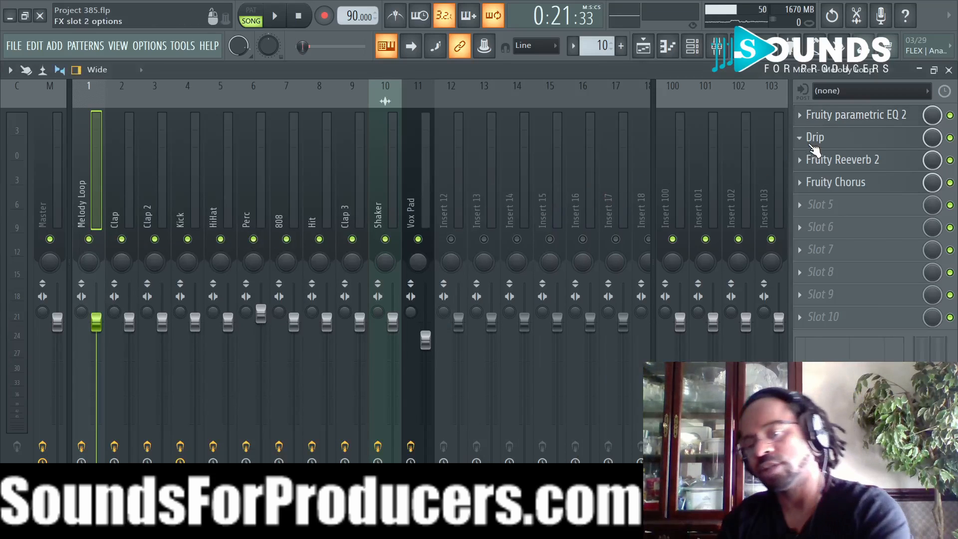
Review the settings of Drip, Fruity Reeverb 2 and Fruity Chorus on the Melody Loop mixer track.
left_click(809, 142)
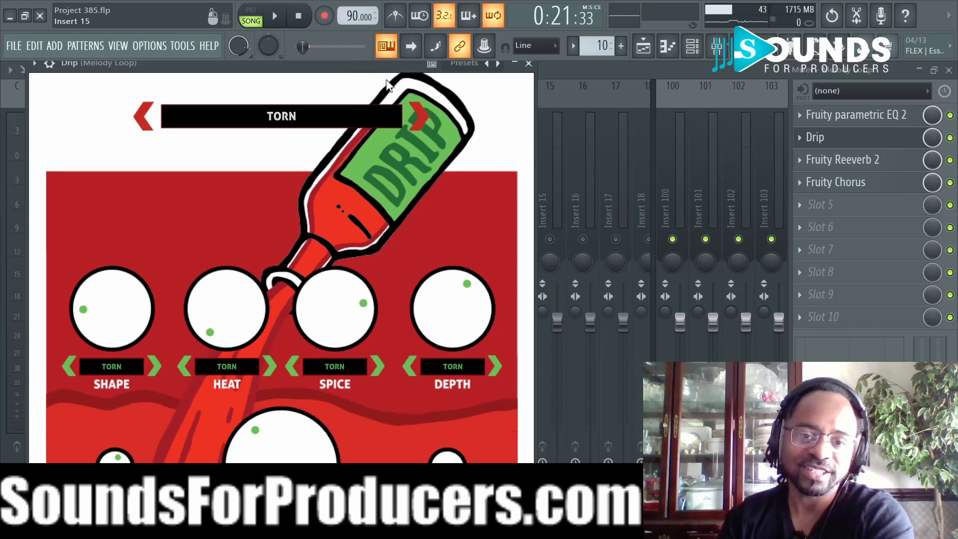
left_click(520, 80)
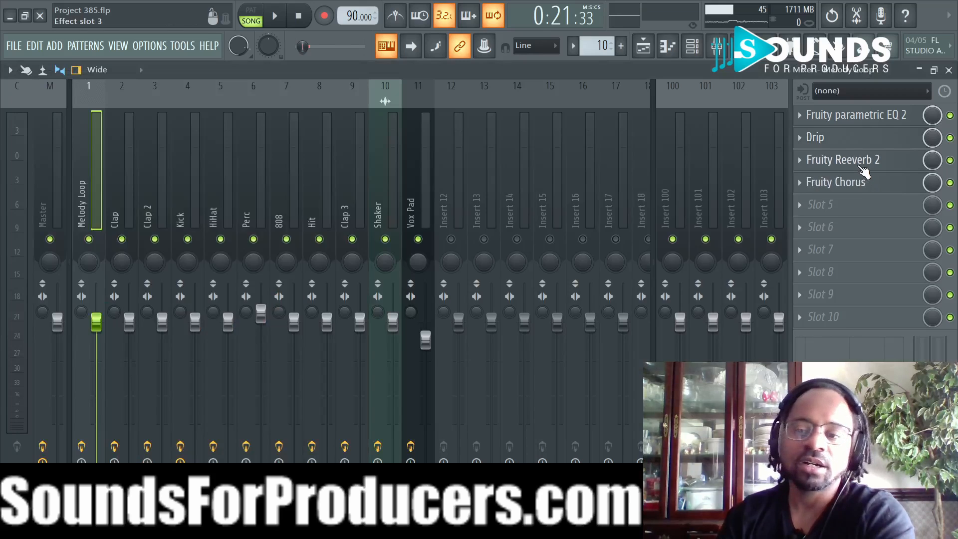
left_click(863, 164)
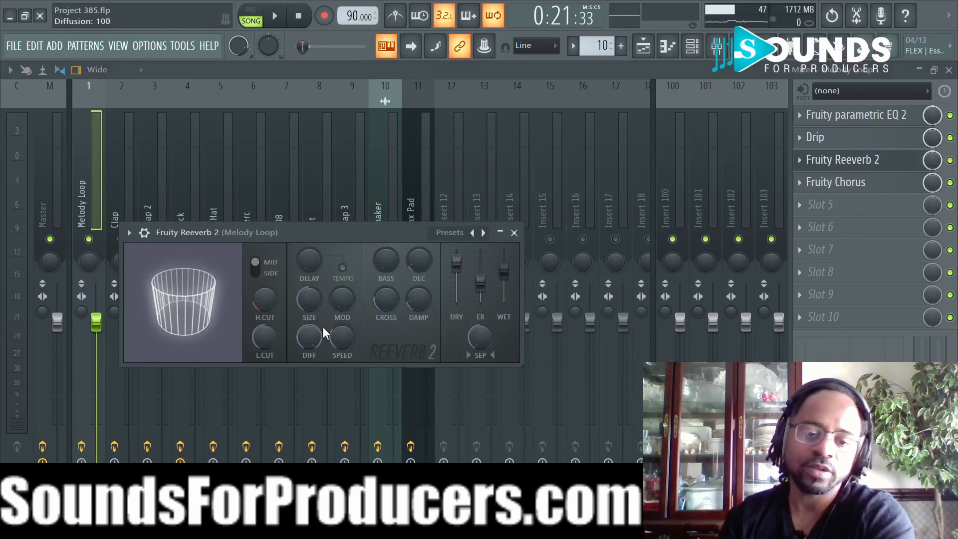
left_click(514, 233)
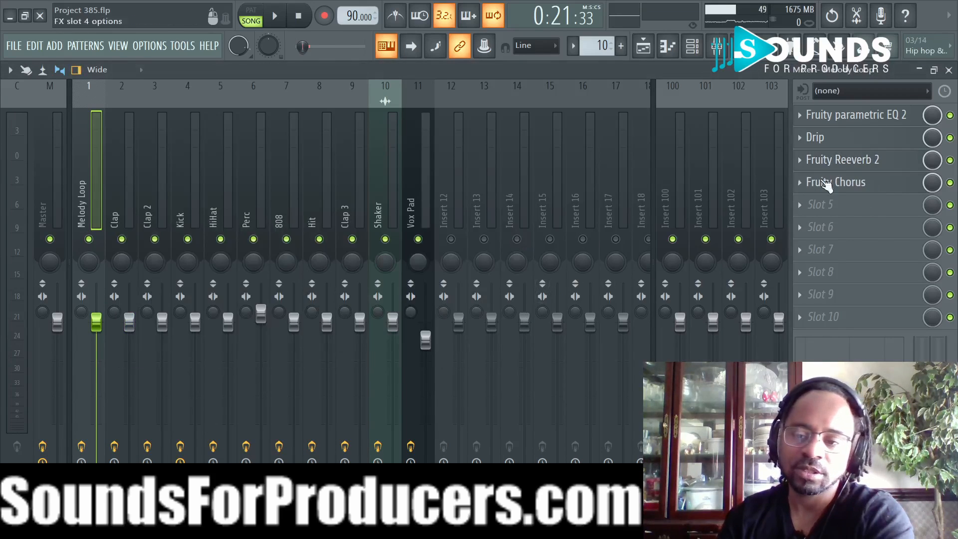
left_click(858, 182)
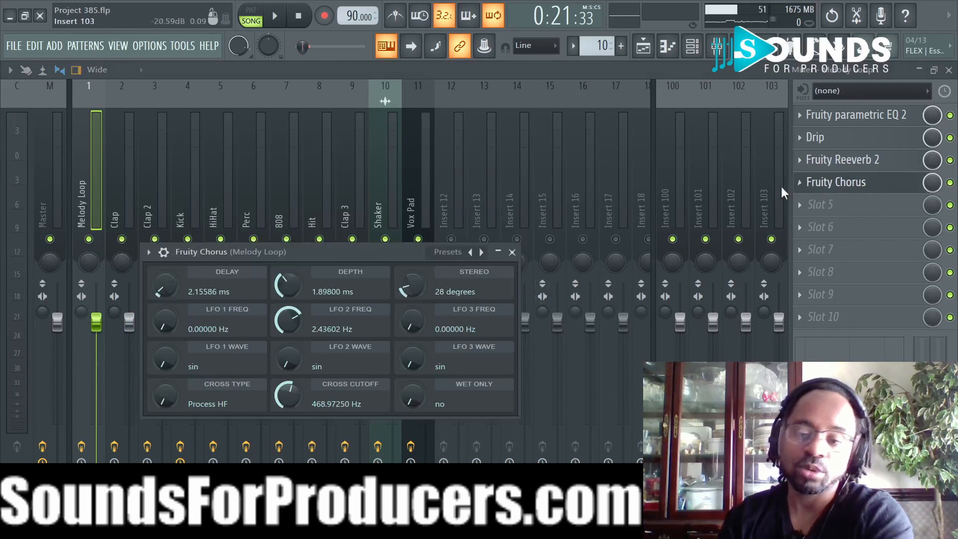
left_click(512, 253)
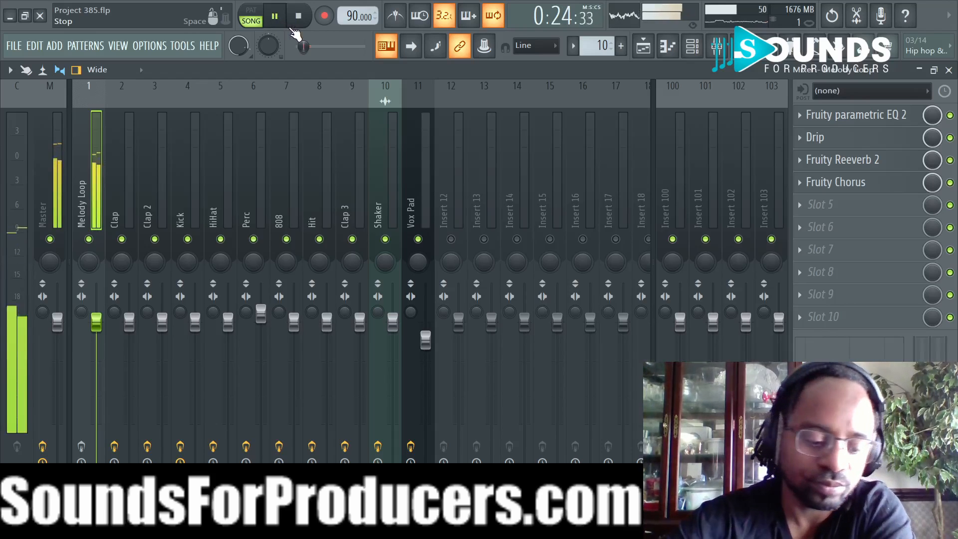
Listen to the melody loop with its mixer effects bypassed, adjusting the system volume to 54, and stop playback.
key("XF86AudioRaiseVolume")
key("XF86AudioRaiseVolume")
key("XF86AudioRaiseVolume")
key("XF86AudioRaiseVolume")
key("XF86AudioRaiseVolume")
key("XF86AudioRaiseVolume")
key("XF86AudioRaiseVolume")
key("XF86AudioRaiseVolume")
key("XF86AudioRaiseVolume")
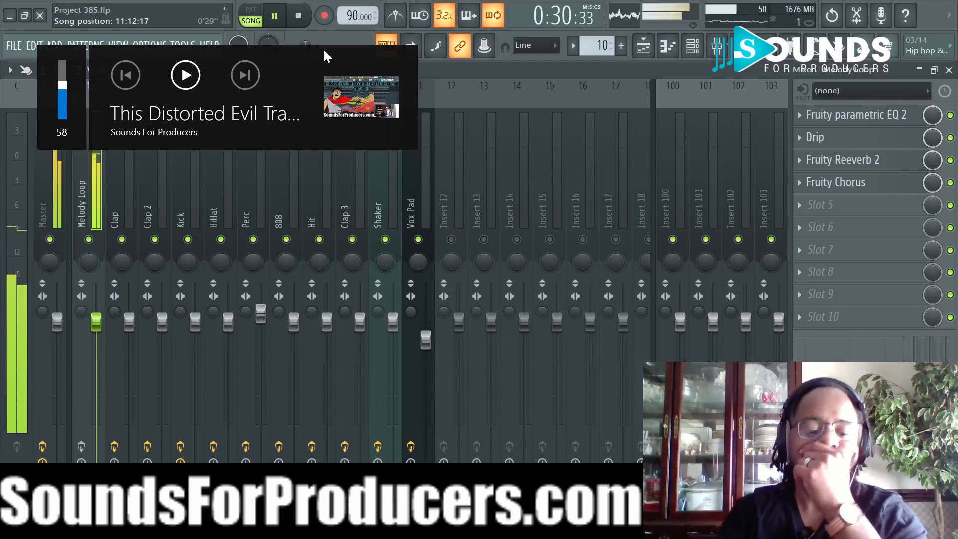
key("XF86AudioRaiseVolume")
key("XF86AudioRaiseVolume")
key("XF86AudioRaiseVolume")
key("XF86AudioRaiseVolume")
key("XF86AudioRaiseVolume")
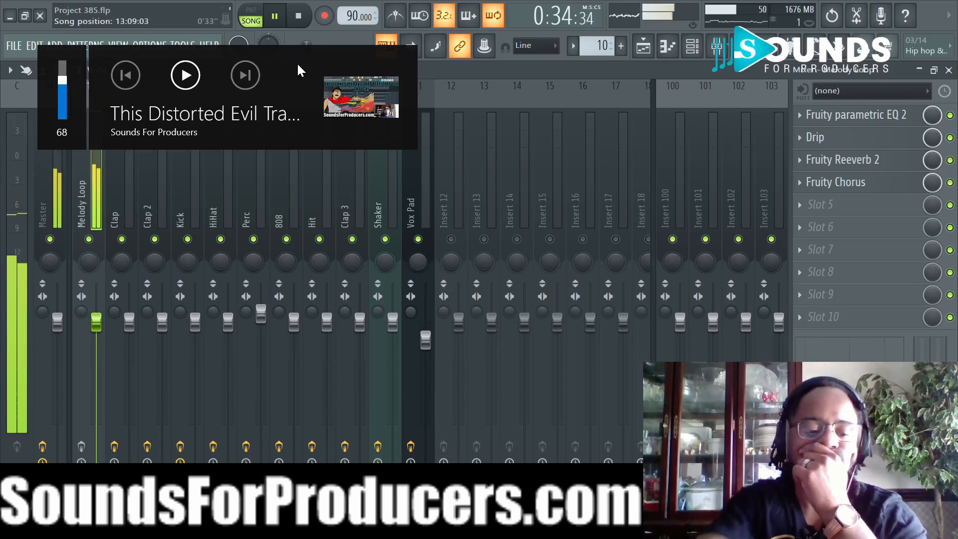
key("XF86AudioLowerVolume")
key("XF86AudioLowerVolume")
key("XF86AudioLowerVolume")
key("XF86AudioLowerVolume")
key("XF86AudioLowerVolume")
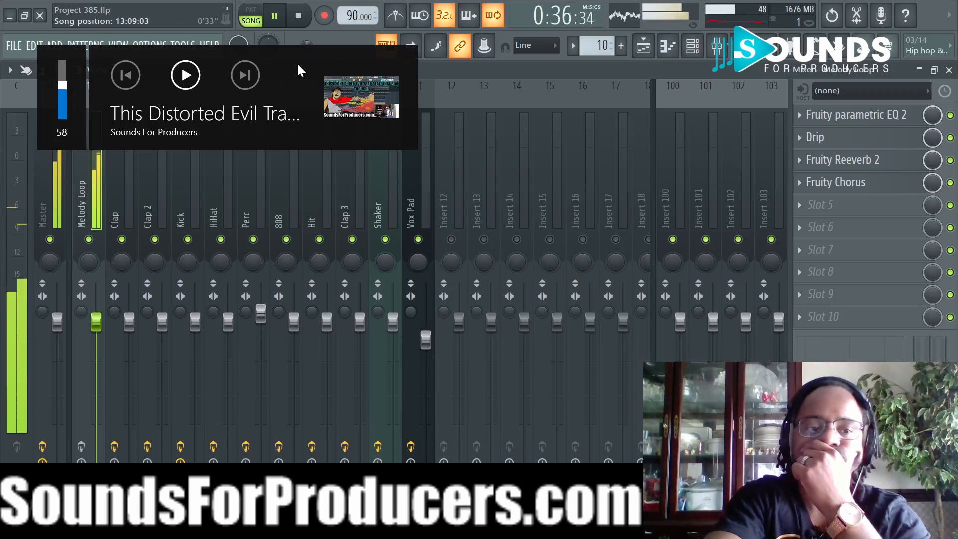
key("XF86AudioLowerVolume")
key("XF86AudioLowerVolume")
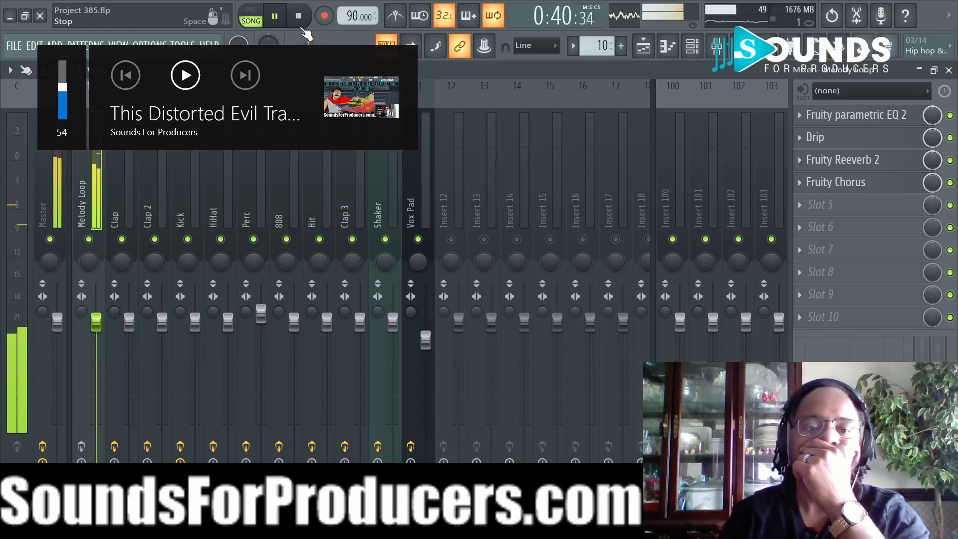
left_click(298, 16)
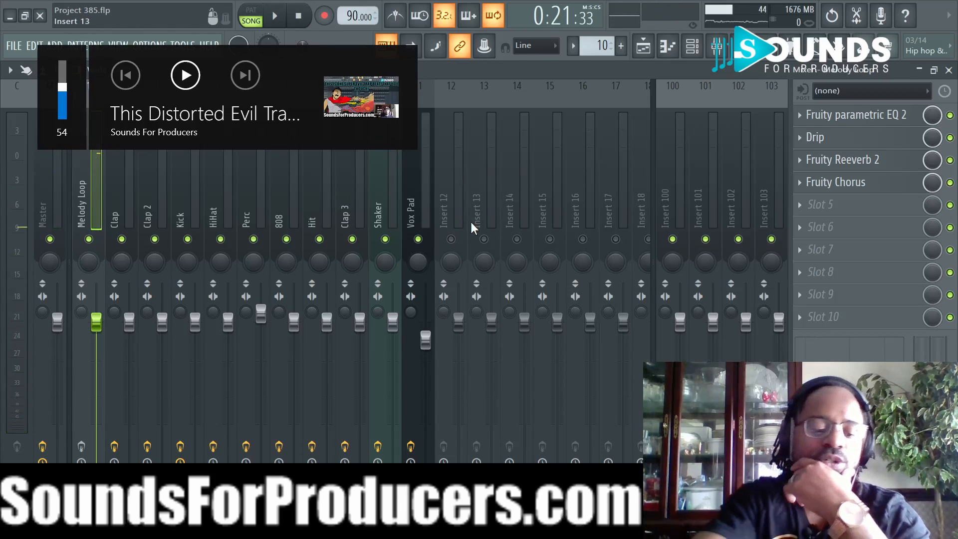
Lower the system volume to 48, re-enable the Melody Loop track's effects and play the loop with them.
key("XF86AudioLowerVolume")
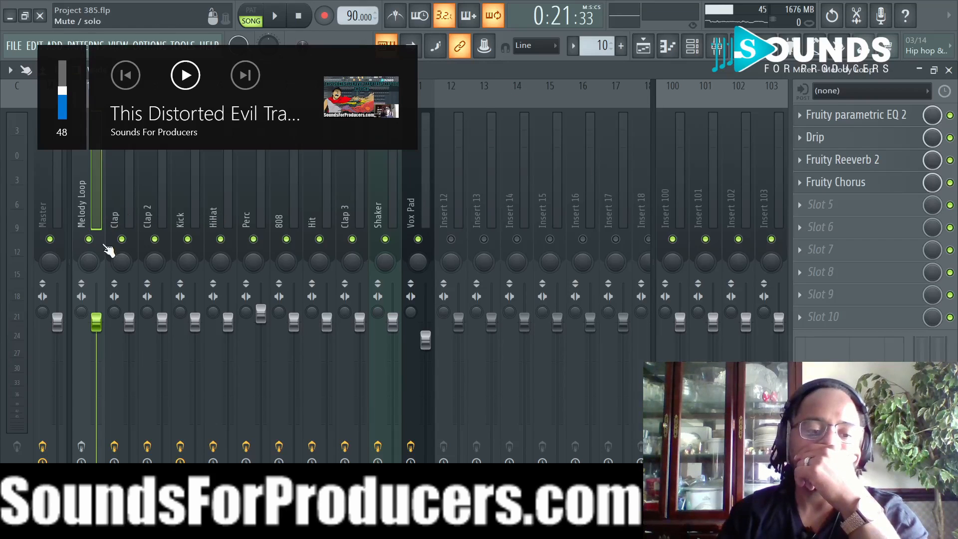
left_click(81, 447)
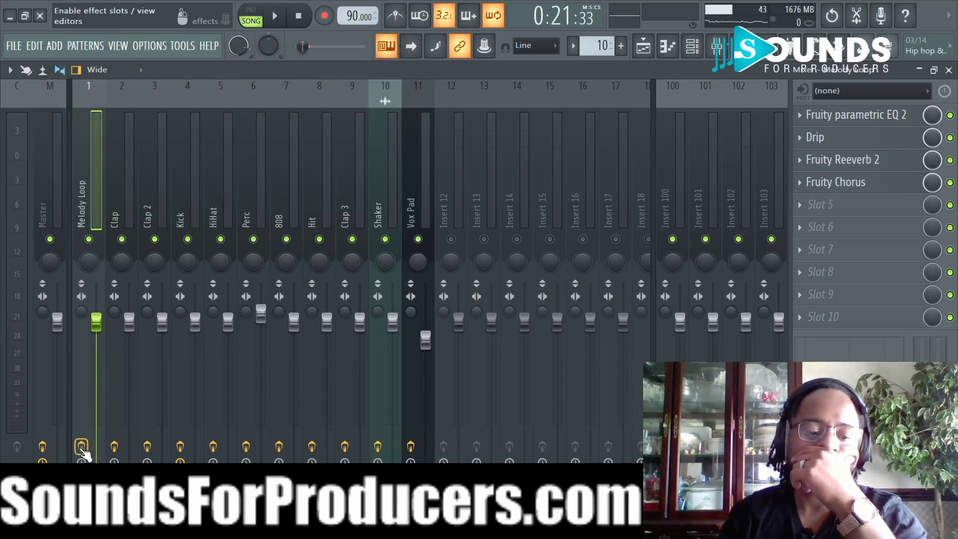
key("space")
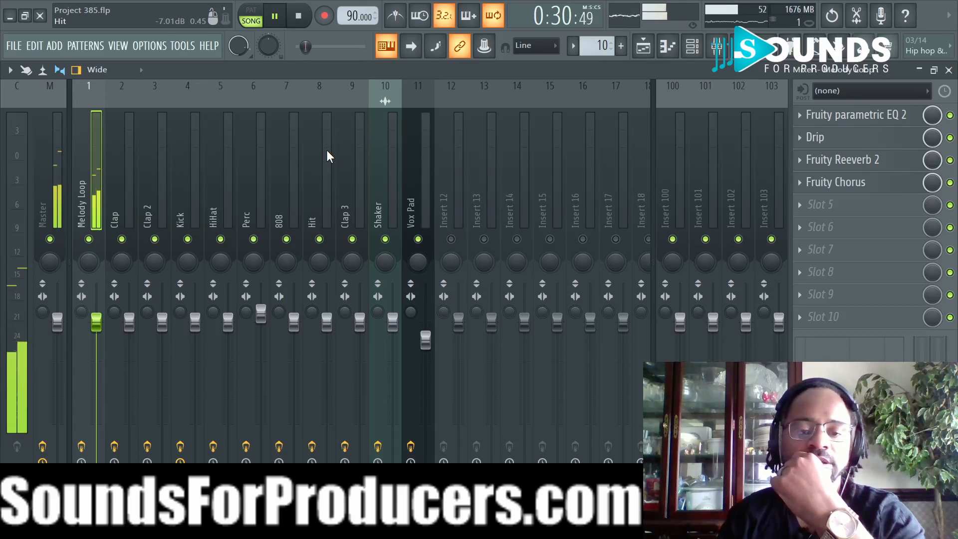
Compare the Melody Loop mixer track with its Fruity parametric EQ 2 bypassed and re-enabled, replay it briefly and stop playback.
key("space")
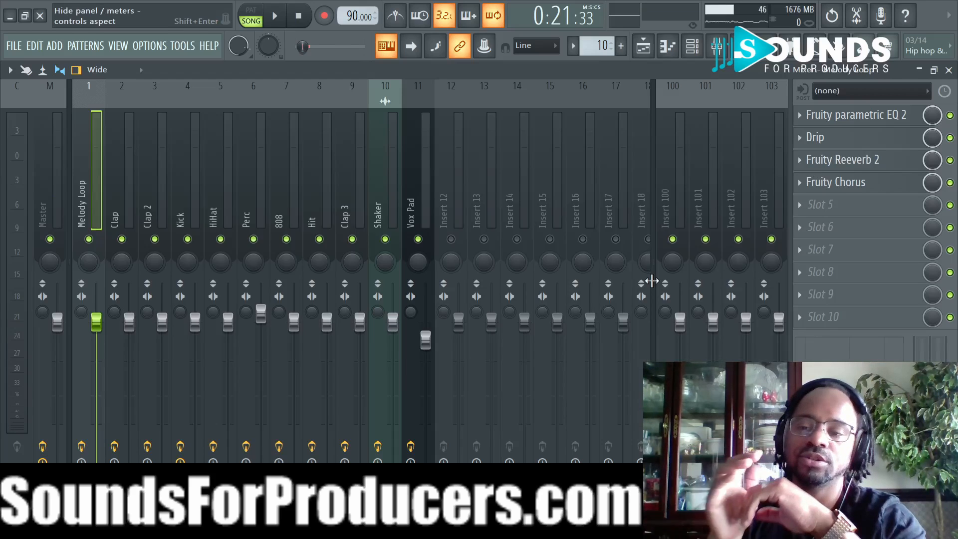
left_click(842, 122)
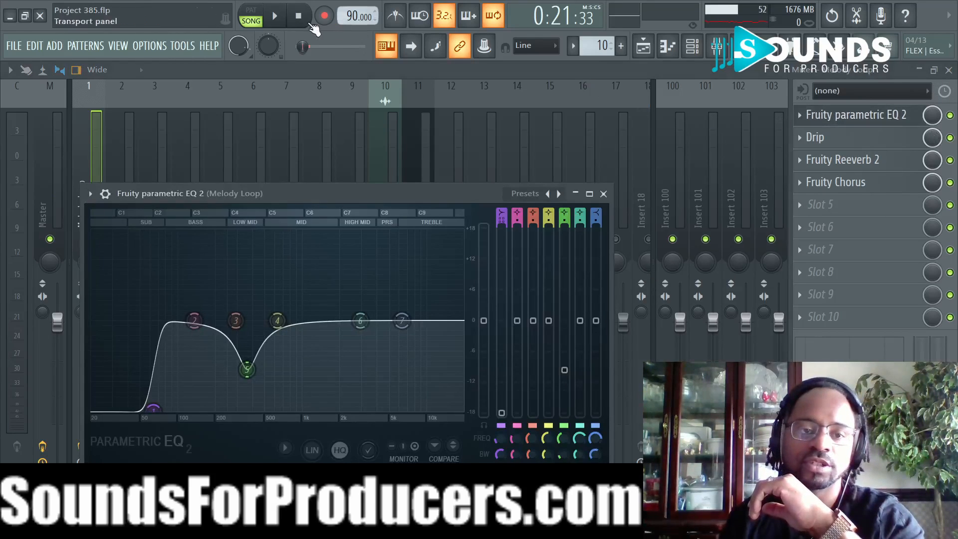
left_click(275, 16)
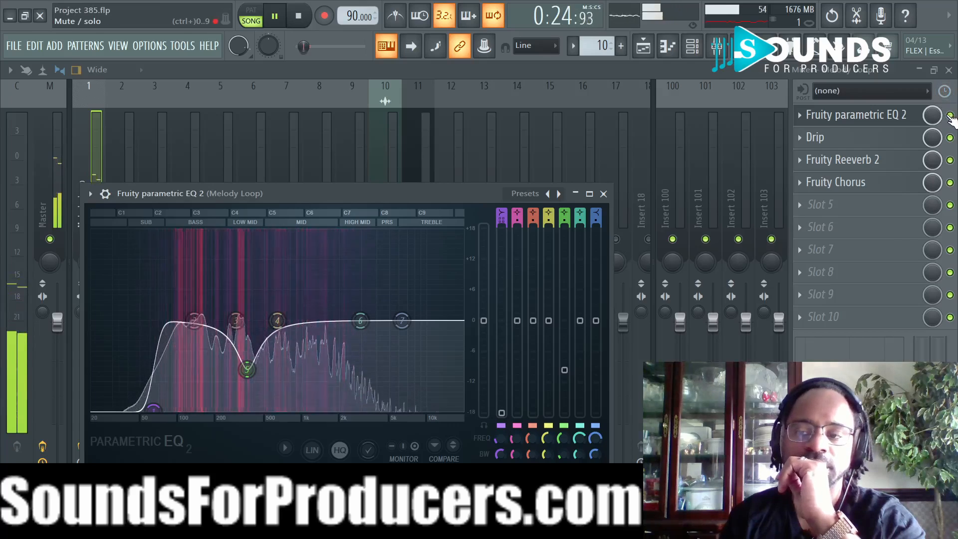
left_click(950, 116)
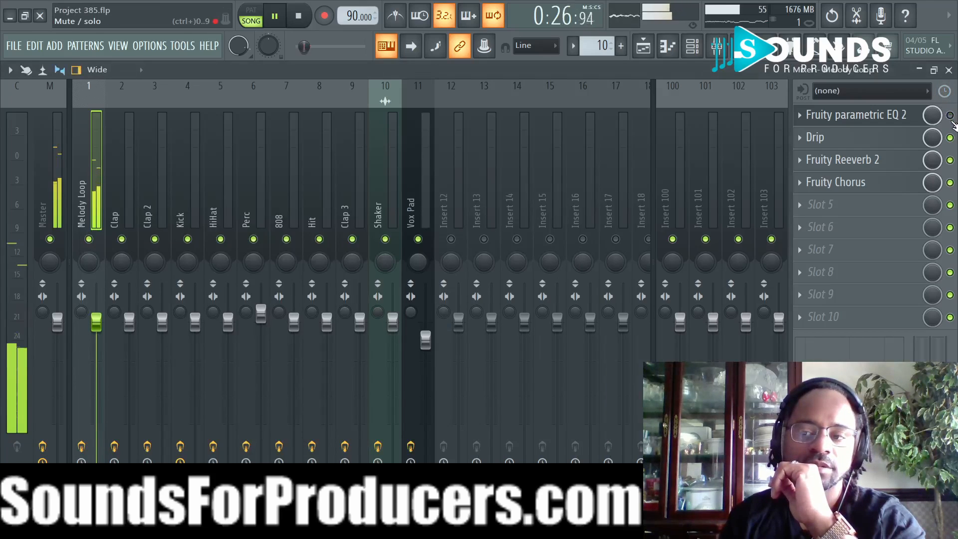
left_click(950, 116)
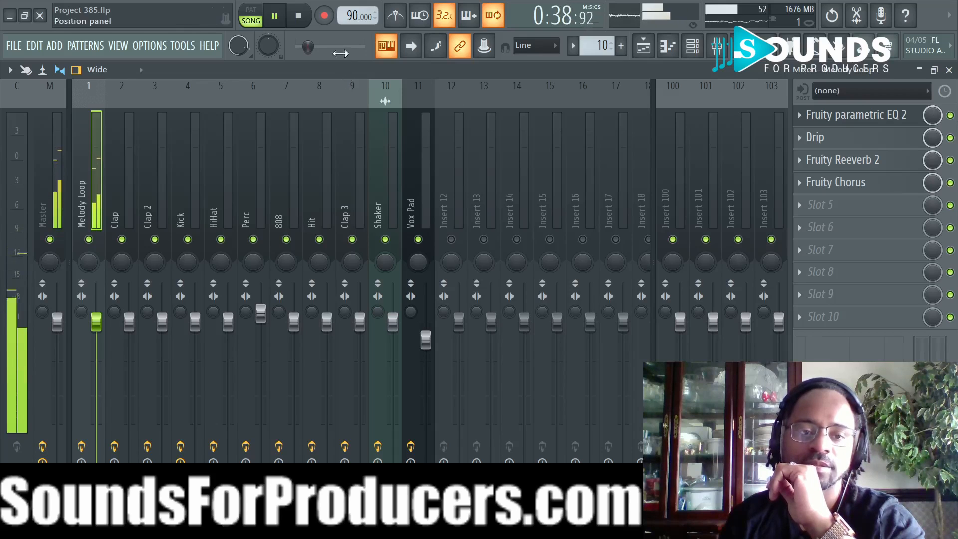
key("space")
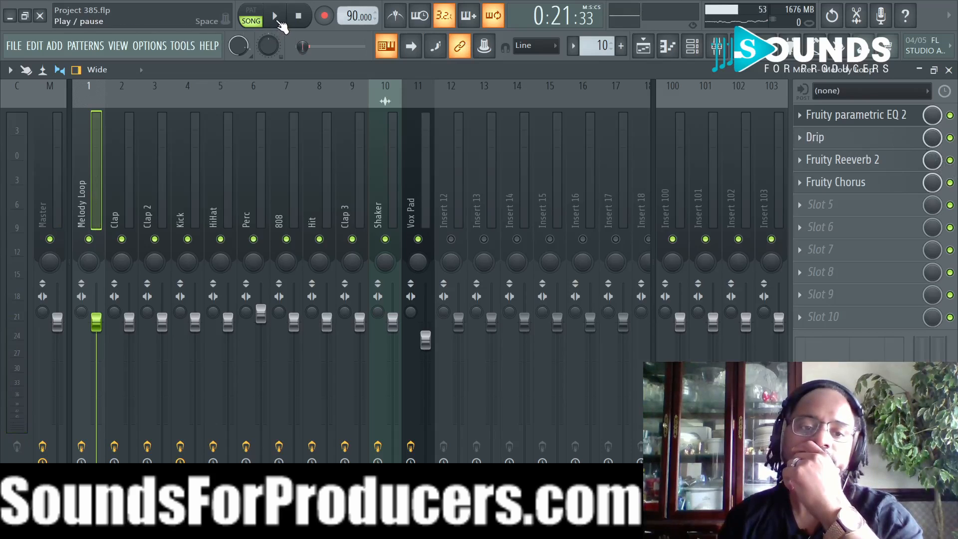
left_click(275, 16)
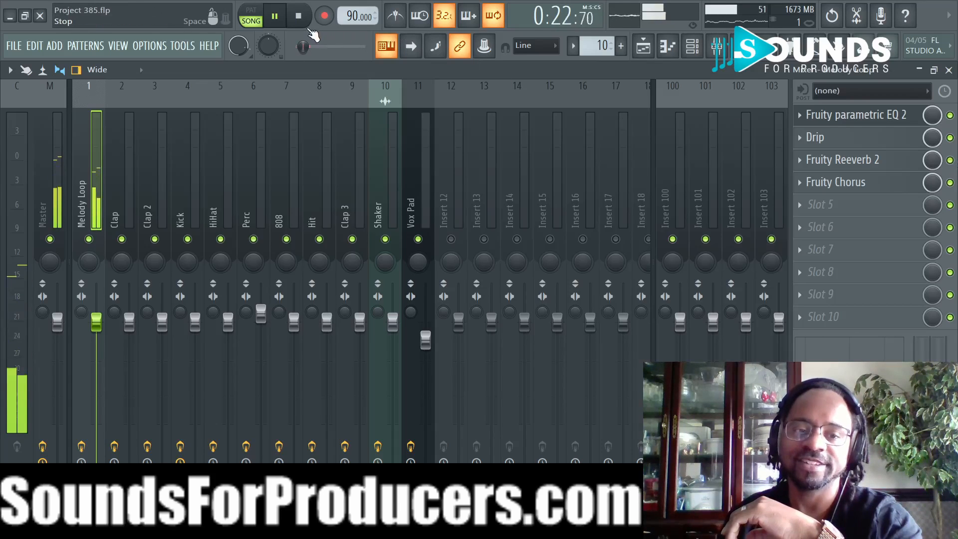
left_click(306, 22)
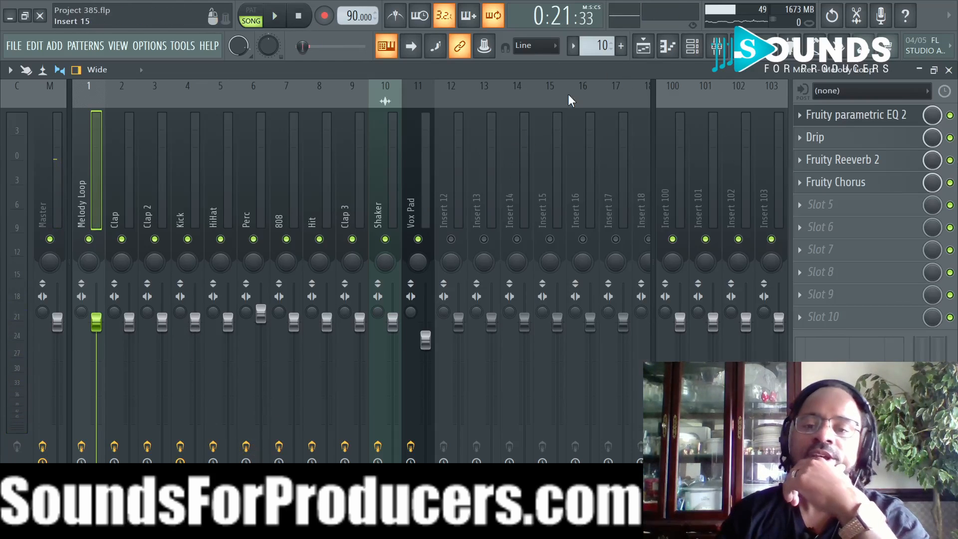
Unmute Track 2 in the playlist and play it together with the melody loop.
left_click(644, 46)
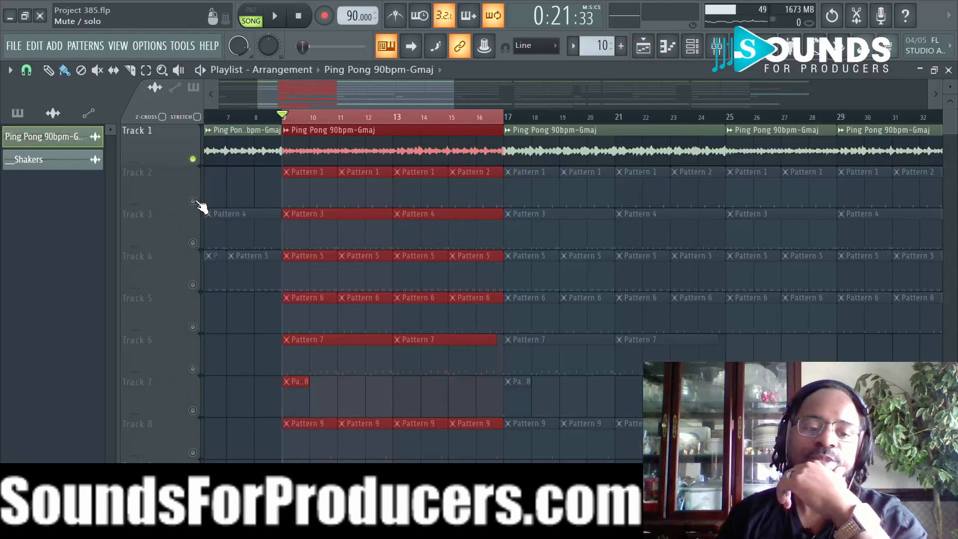
left_click(193, 200)
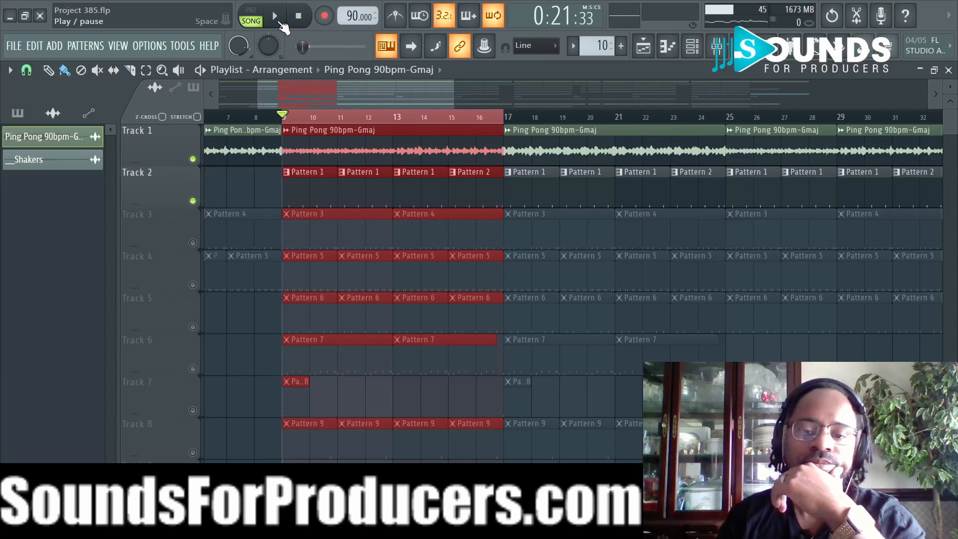
left_click(275, 17)
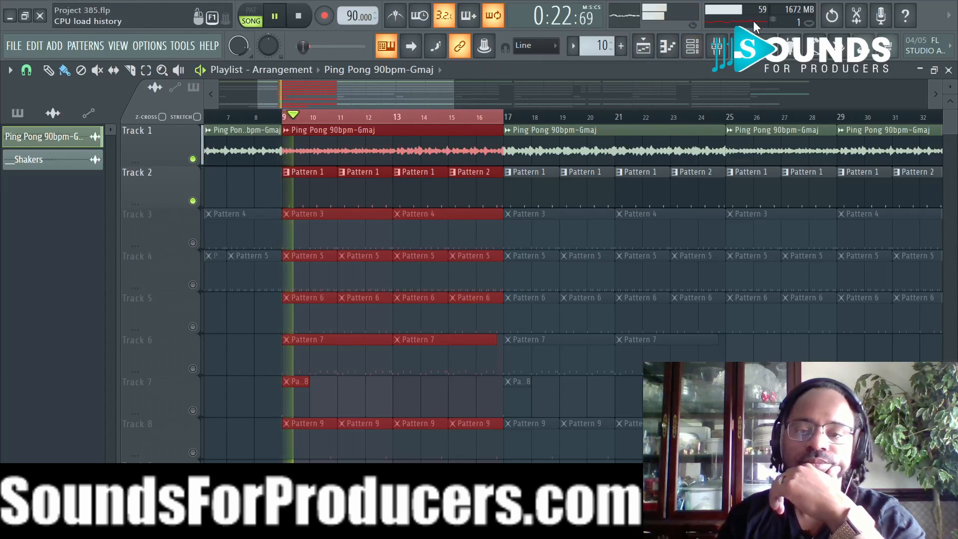
Examine the Fruity parametric EQ 2 curve on the Clap mixer track during playback, and stop the song.
left_click(717, 45)
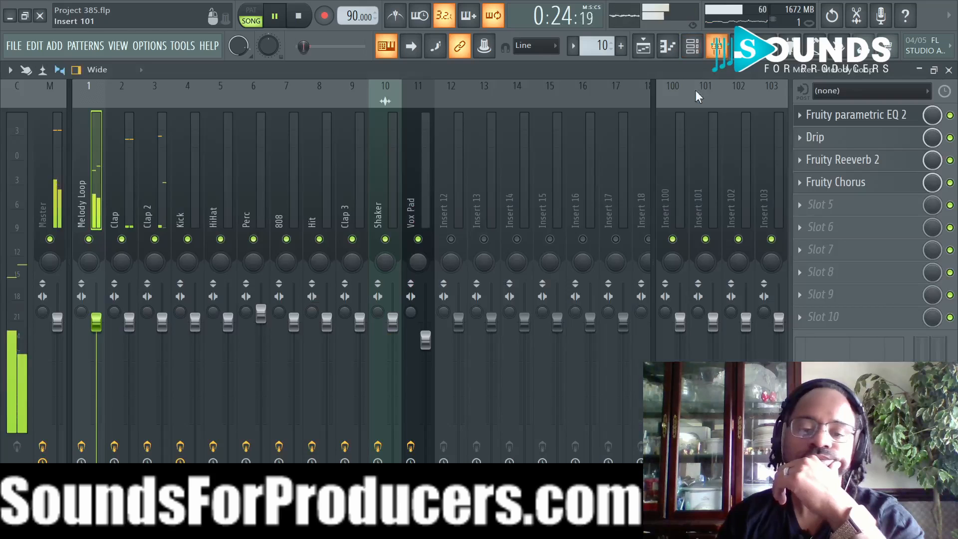
left_click(111, 190)
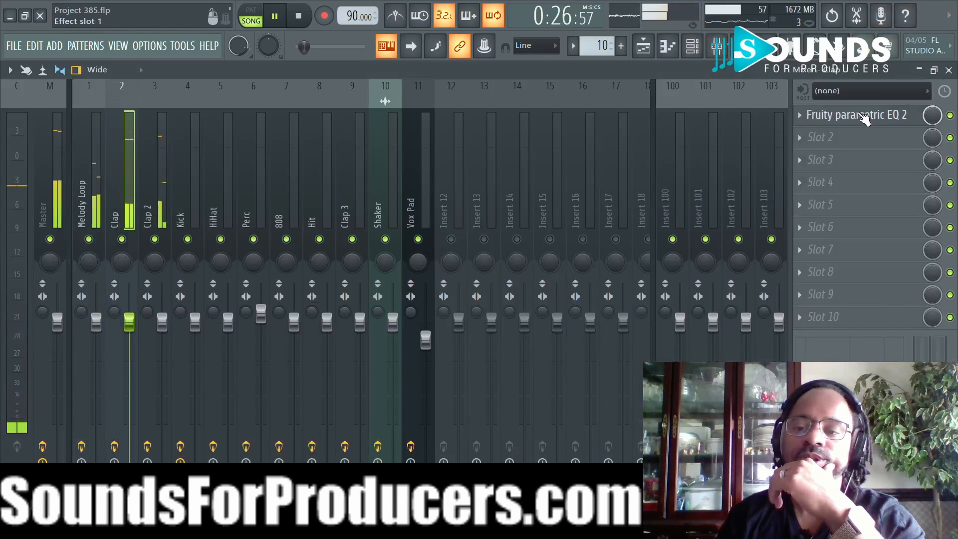
left_click(856, 115)
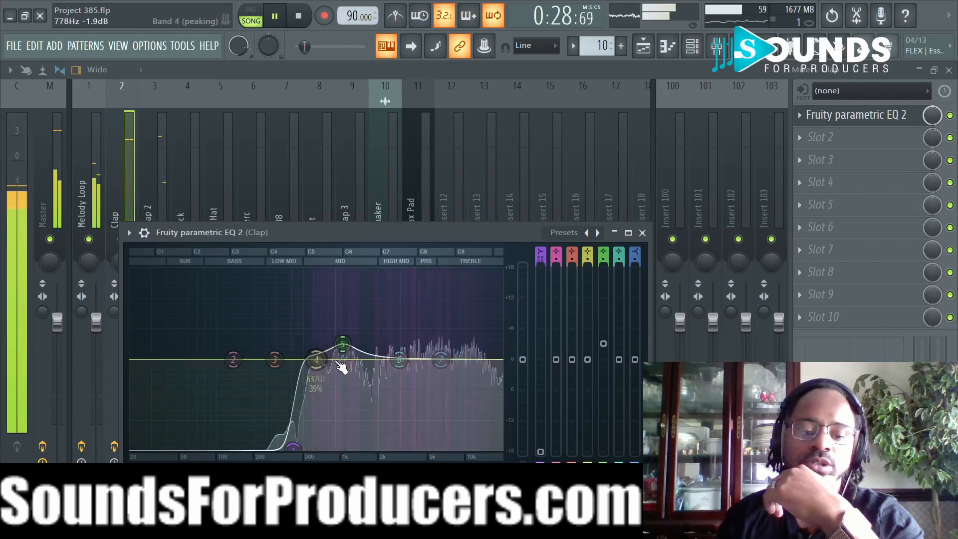
left_click(302, 19)
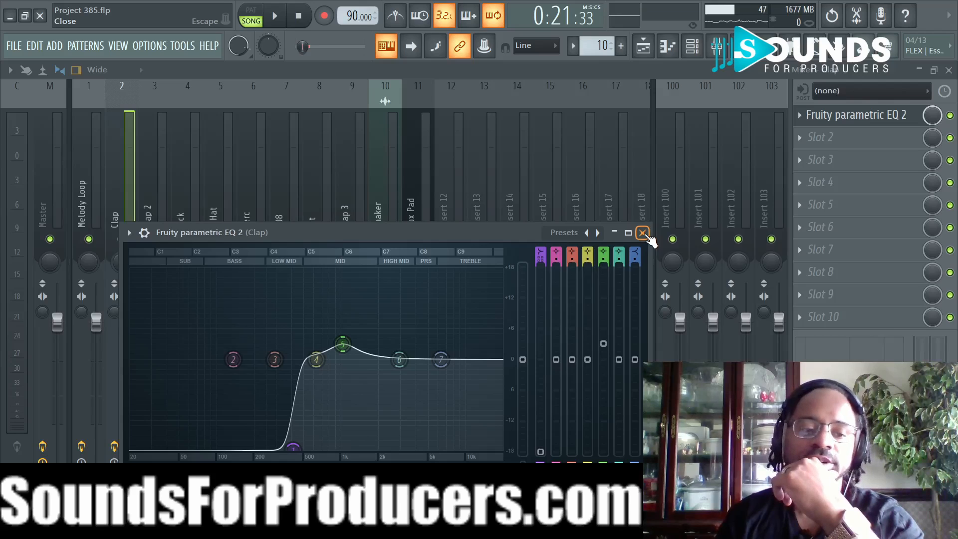
left_click(643, 233)
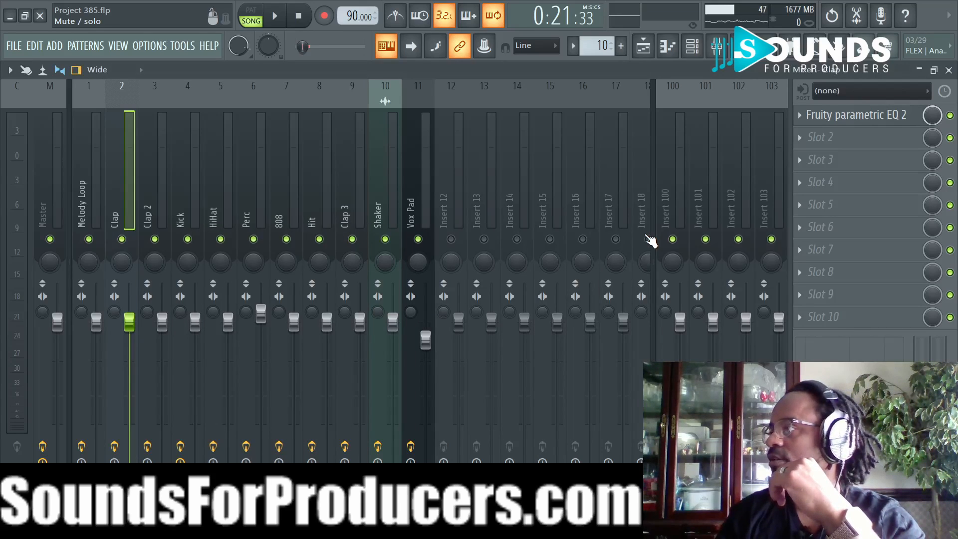
Compare the effect slots of the Clap 2, Clap and Melody Loop mixer tracks and view the clap channels in the channel rack.
left_click(147, 187)
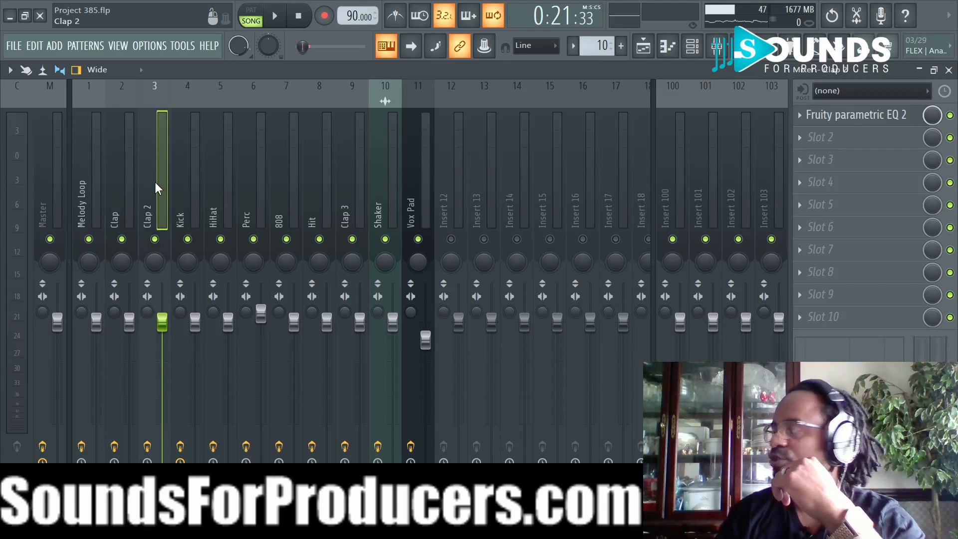
left_click(124, 178)
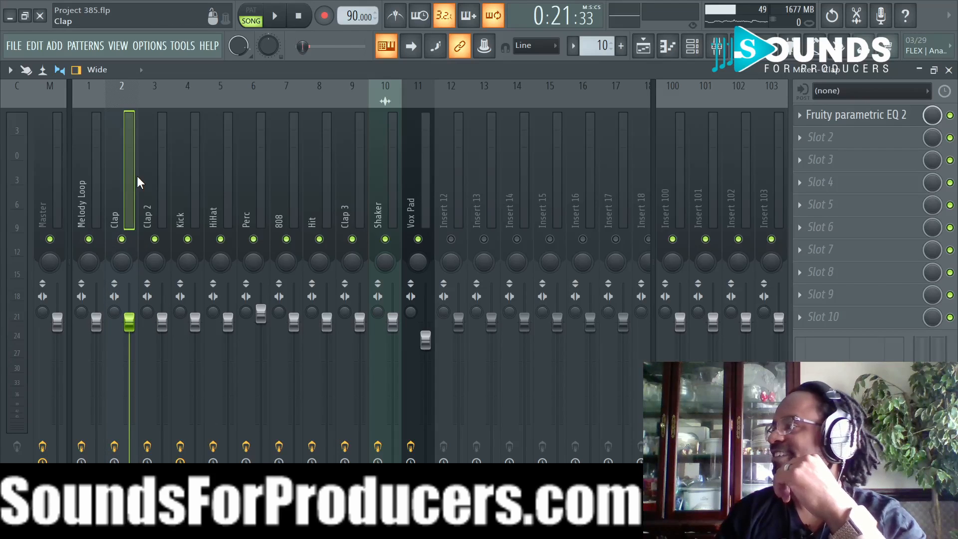
left_click(85, 177)
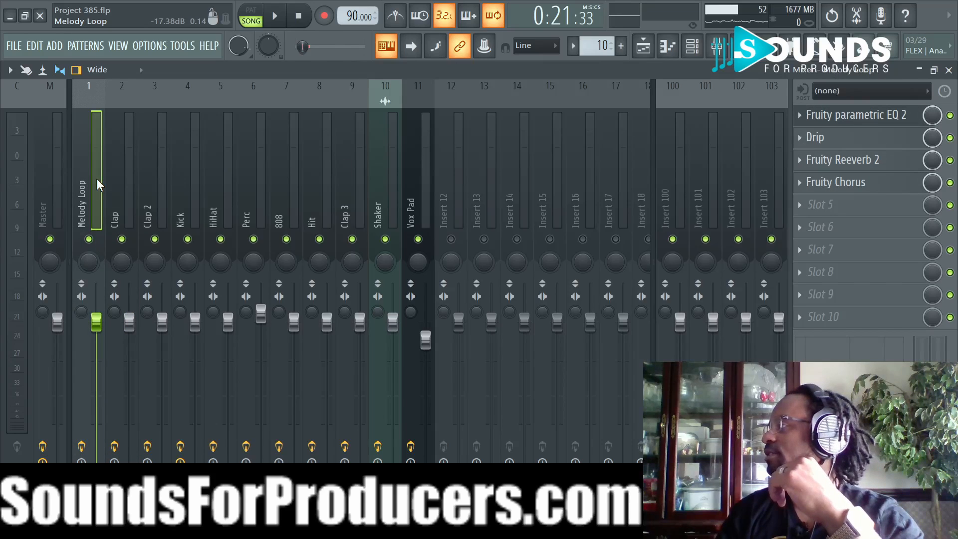
left_click(115, 180)
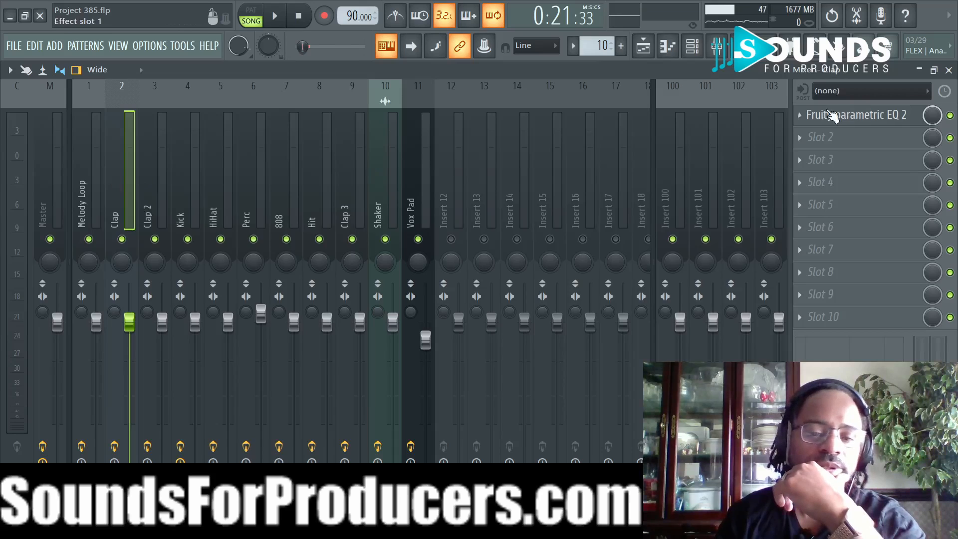
left_click(149, 195)
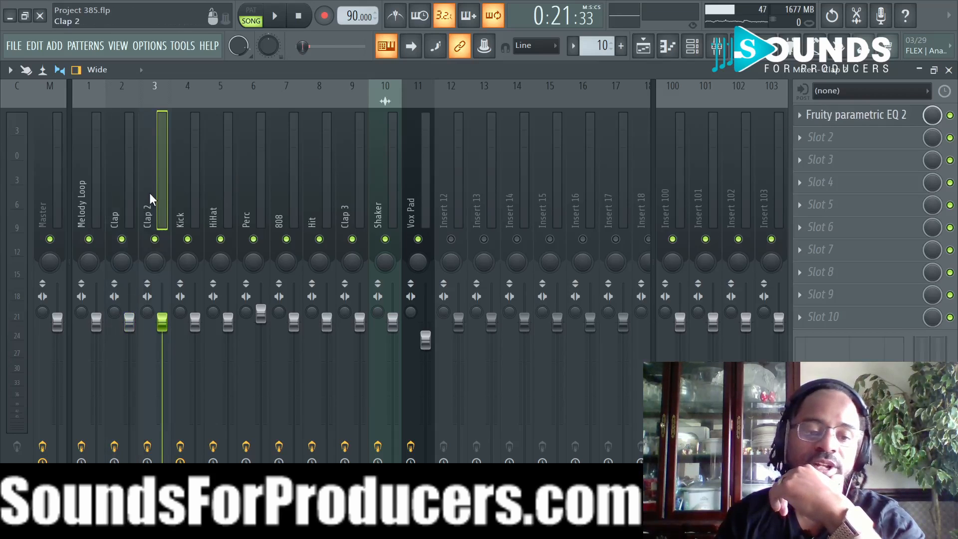
left_click(693, 45)
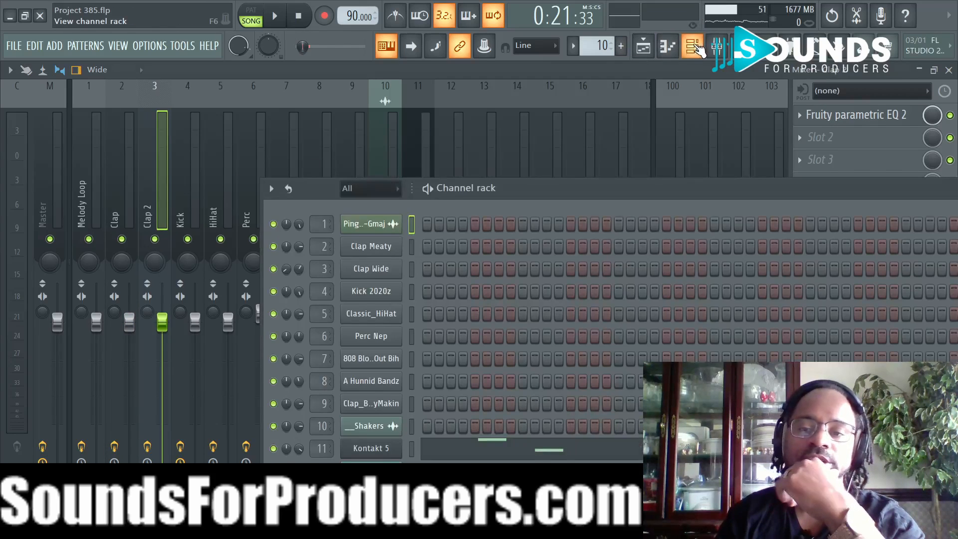
Unmute Track 3 in the playlist, play it with the melody and claps while checking the mixer levels, and stop playback.
left_click(643, 46)
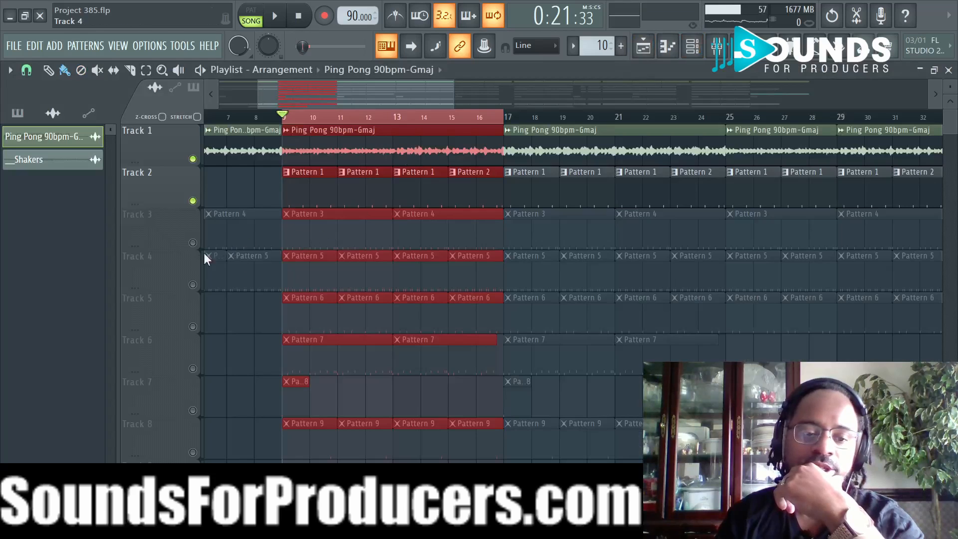
left_click(193, 243)
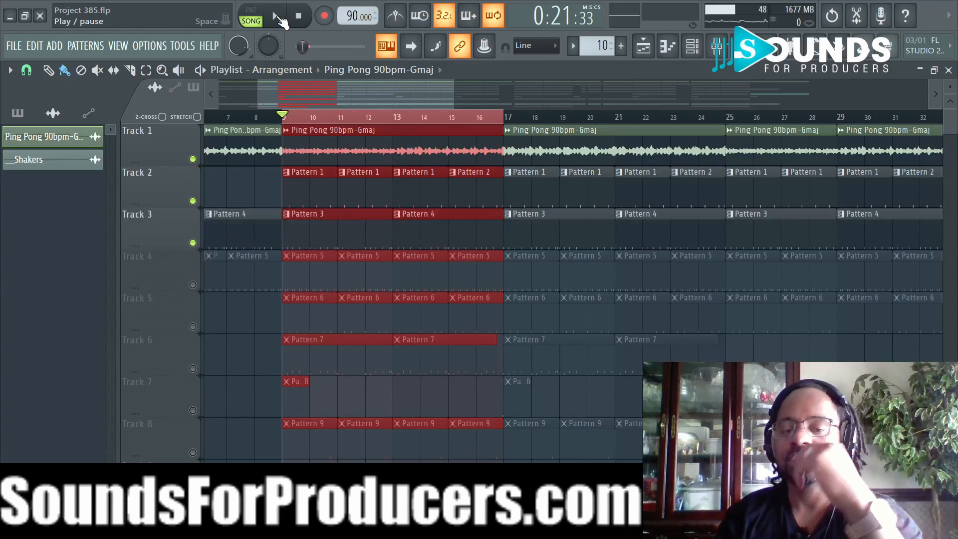
left_click(276, 17)
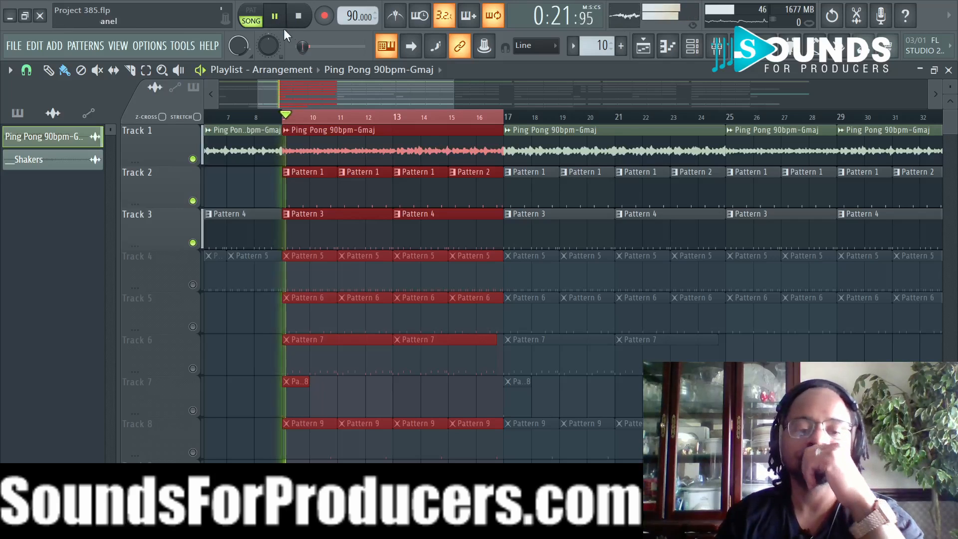
left_click(667, 47)
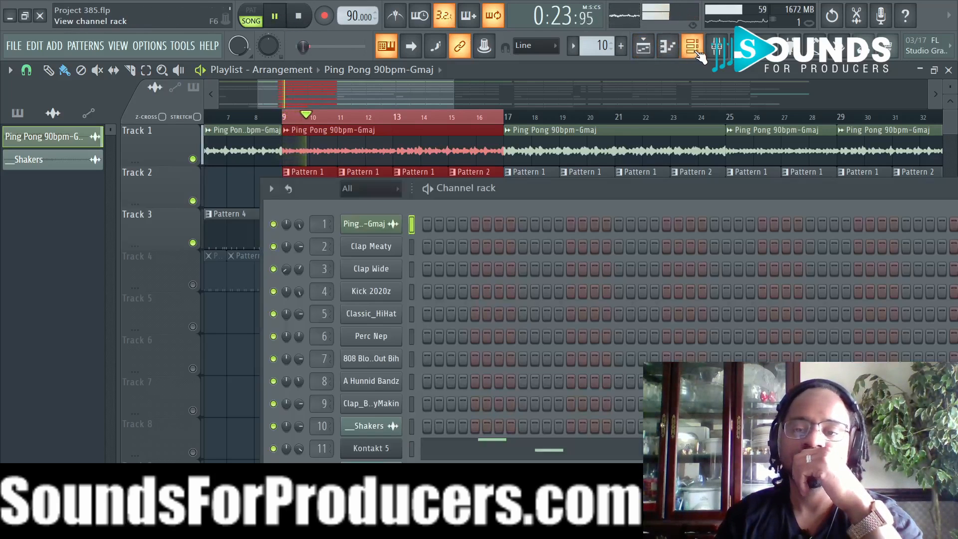
left_click(717, 48)
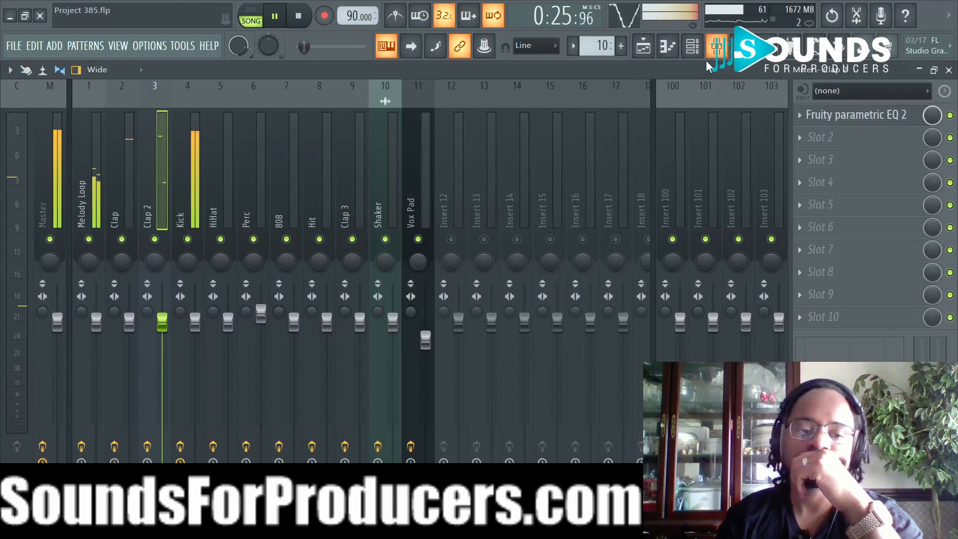
left_click(298, 16)
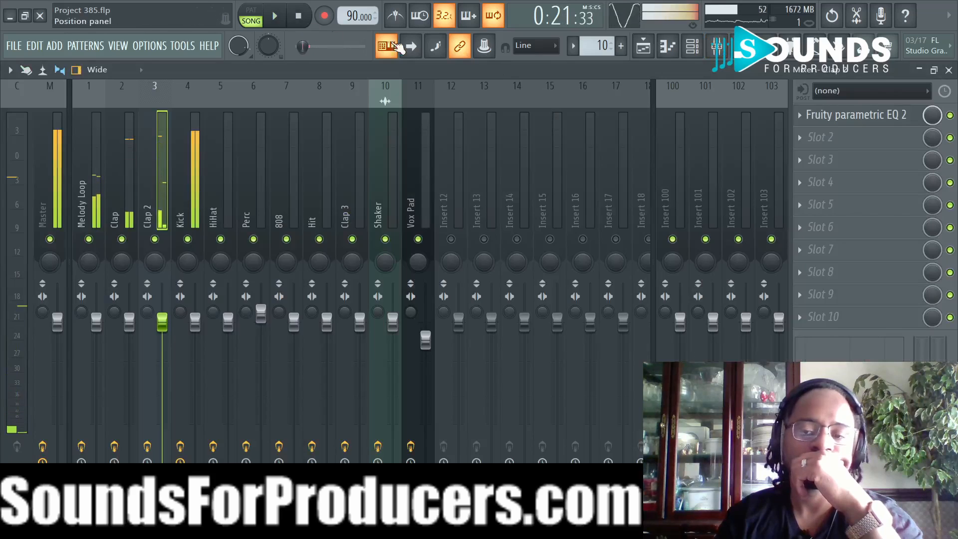
Replay the unmuted playlist tracks with the Kick mixer track selected to watch its level and effects, and stop playback.
left_click(644, 46)
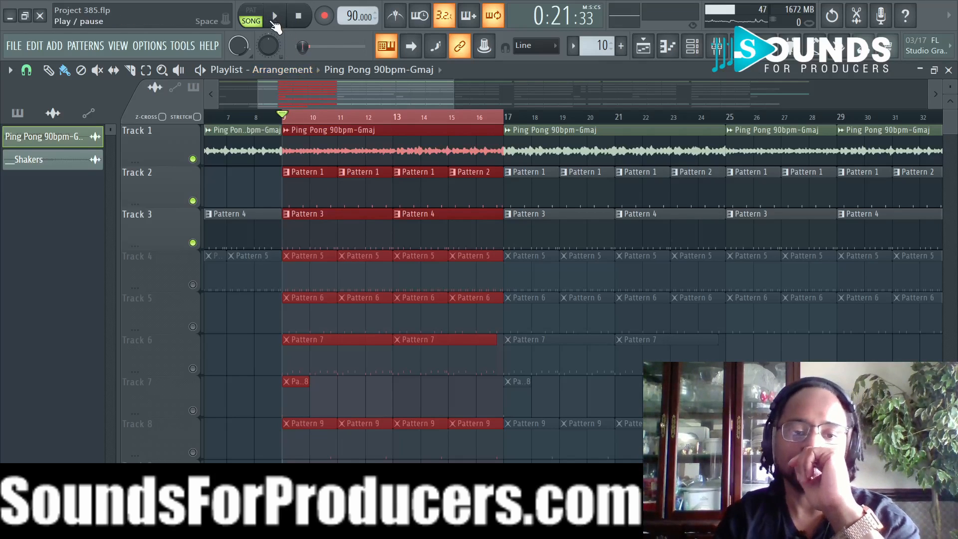
left_click(275, 22)
left_click(716, 46)
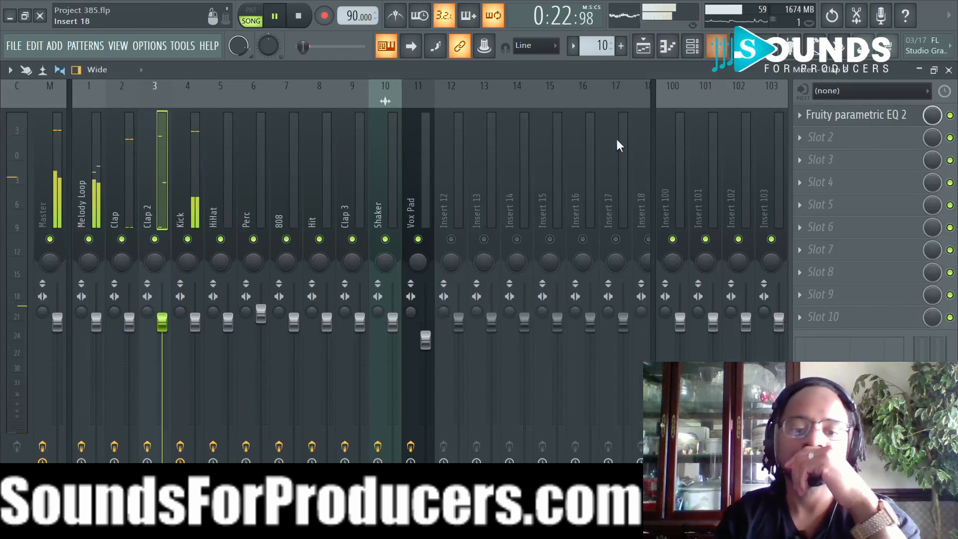
left_click(180, 192)
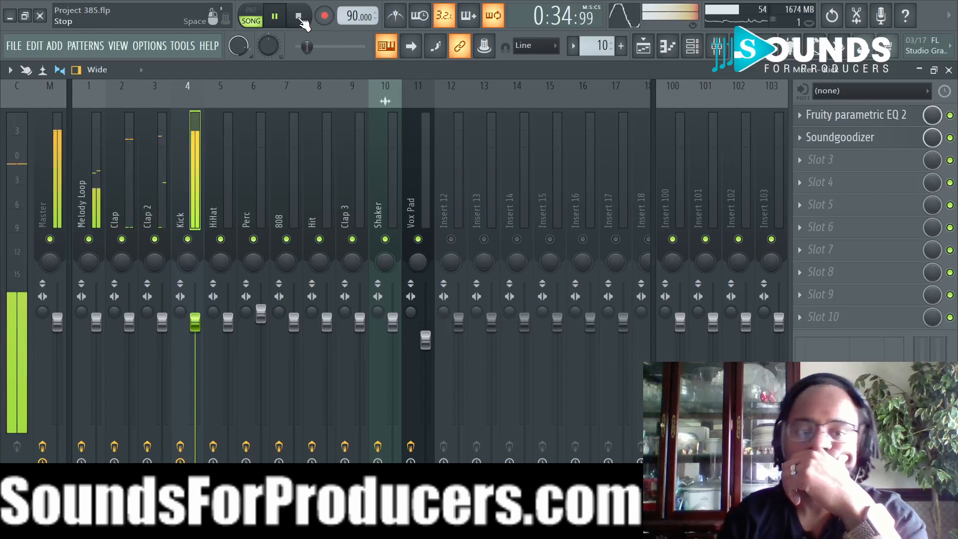
left_click(298, 17)
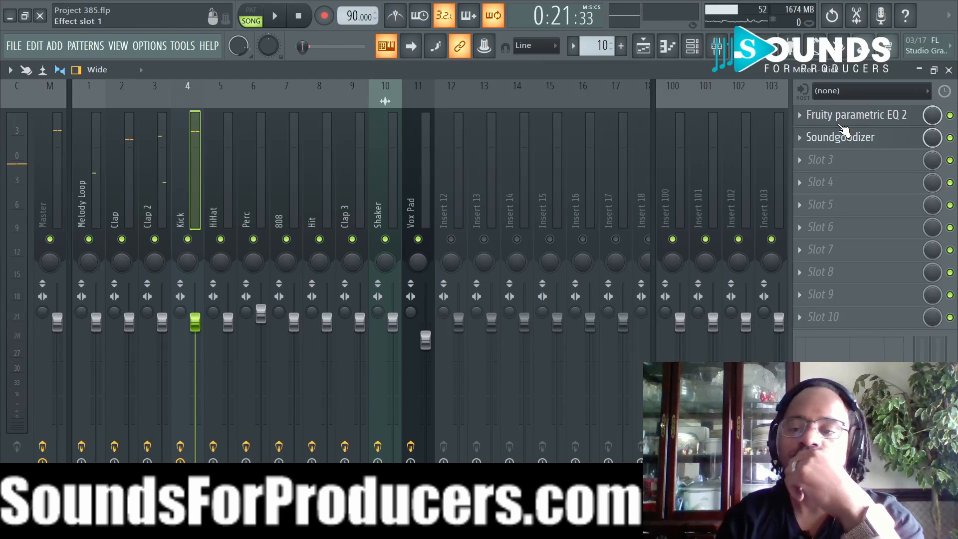
Examine the high-end cut in the Kick track's Fruity parametric EQ 2, close it and return to the playlist.
left_click(843, 120)
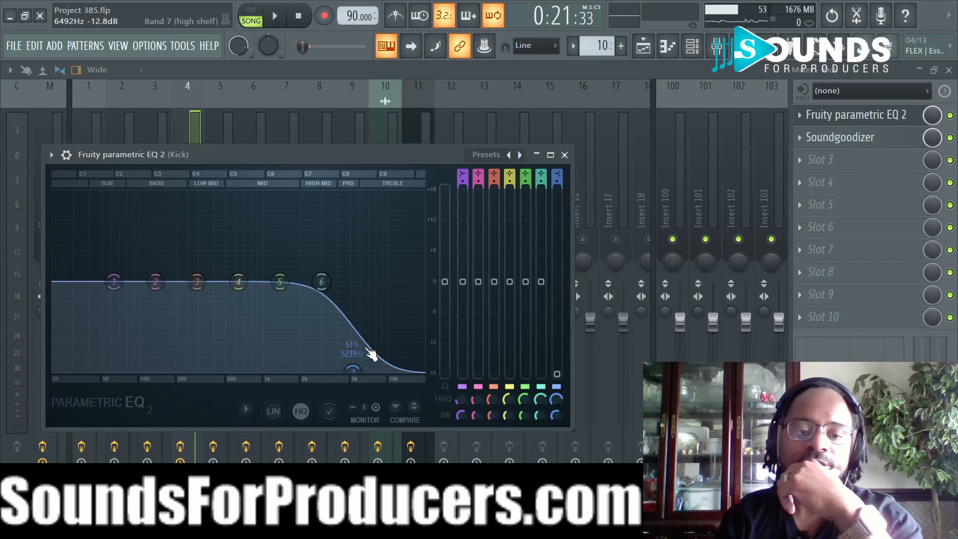
left_click(565, 156)
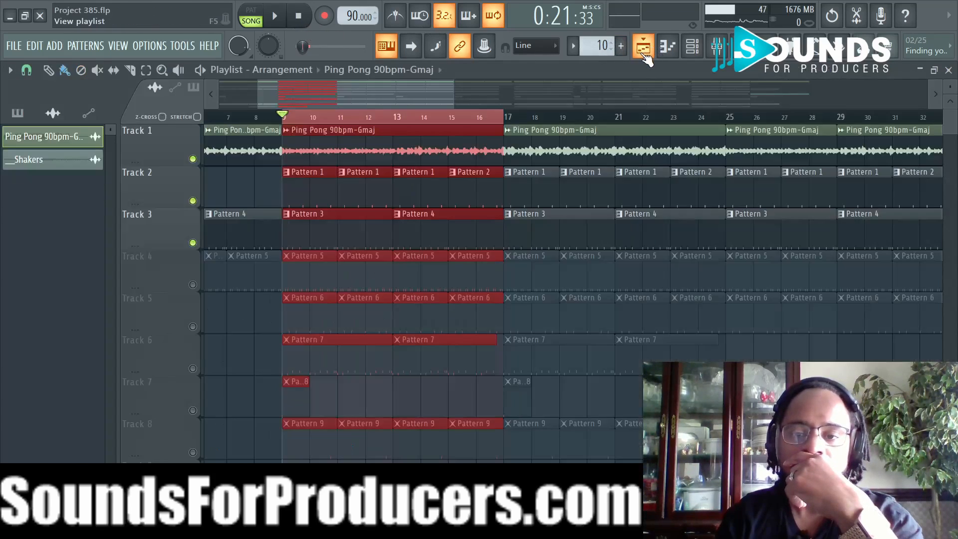
left_click(644, 47)
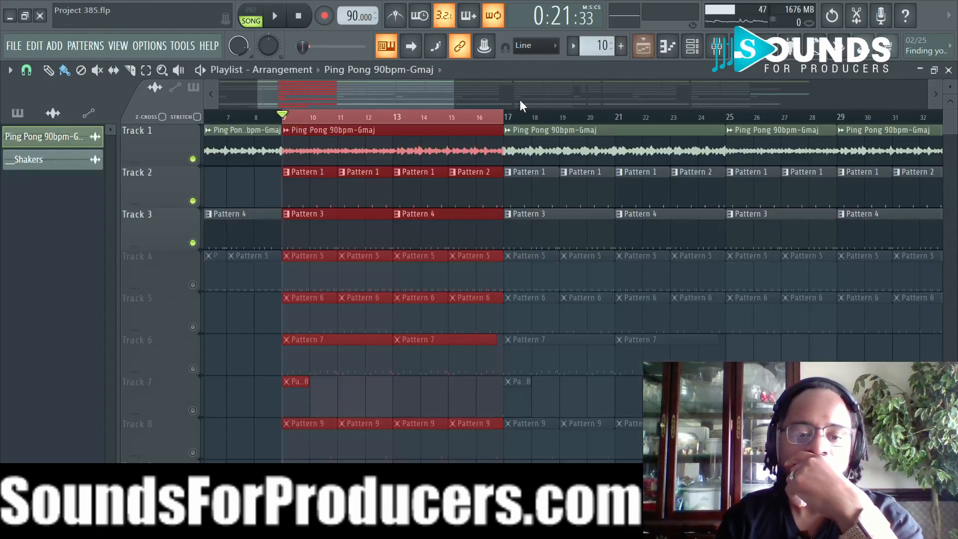
Unmute Track 4 in the playlist, play it with the other tracks, and select the HiHat mixer track to view its effects.
left_click(193, 285)
left_click(275, 16)
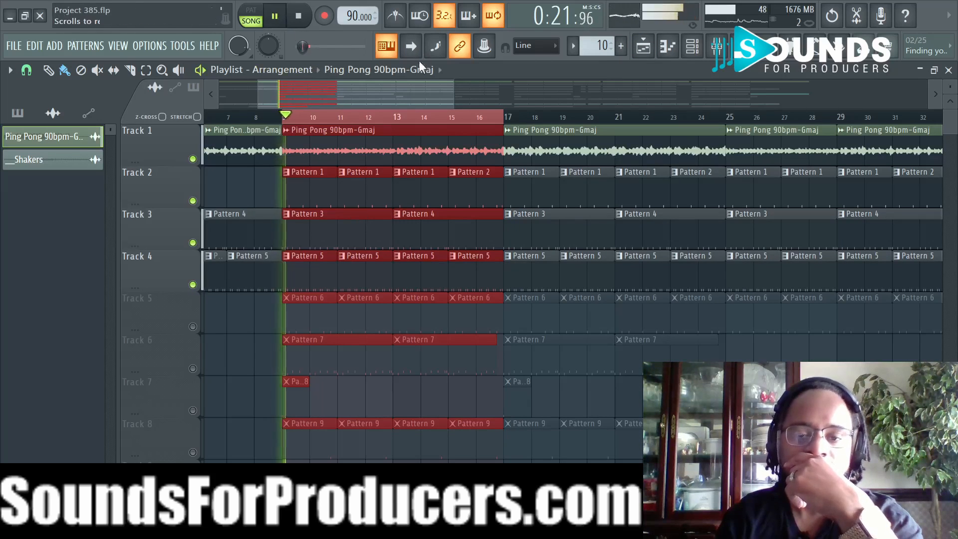
left_click(690, 53)
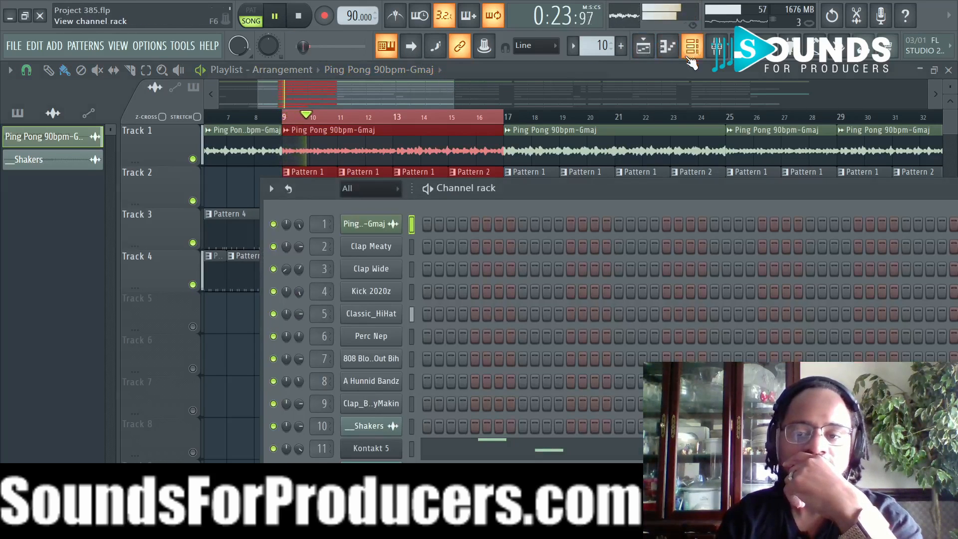
left_click(717, 63)
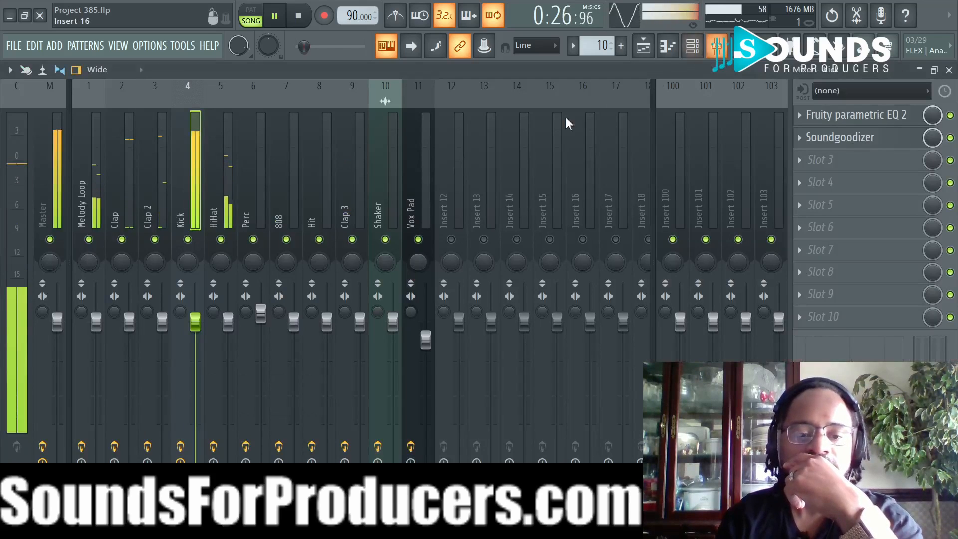
left_click(219, 186)
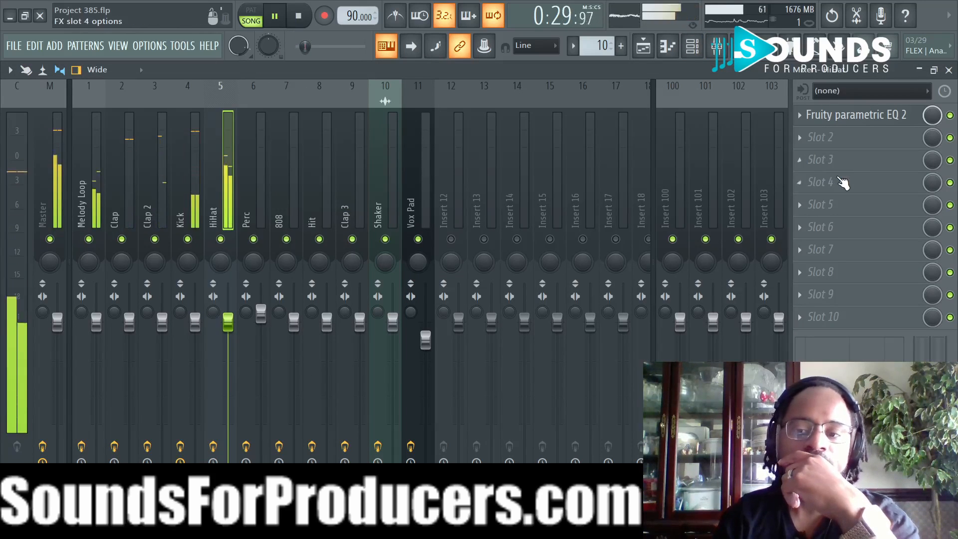
Examine the low-end cut in the HiHat track's Fruity parametric EQ 2, stop playback, close the EQ and return to the playlist.
left_click(811, 114)
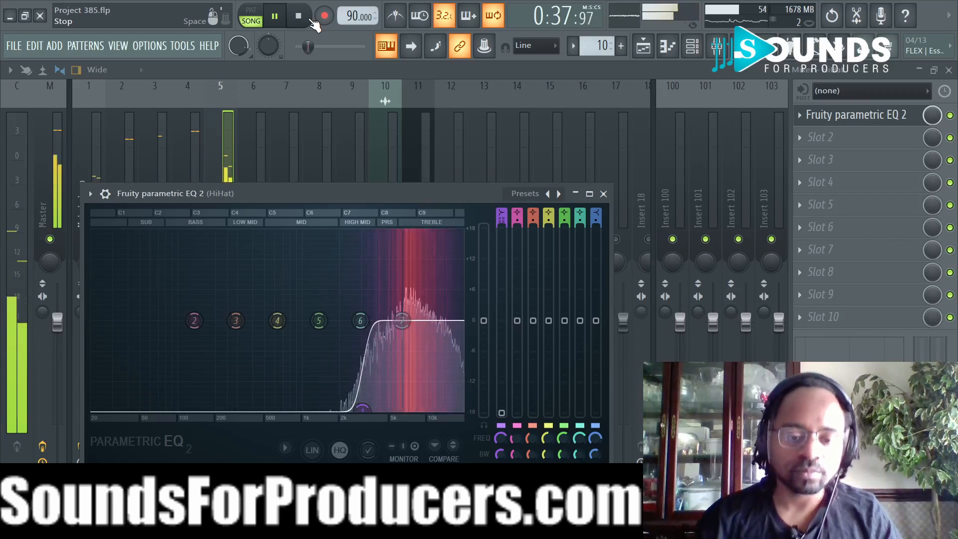
left_click(312, 21)
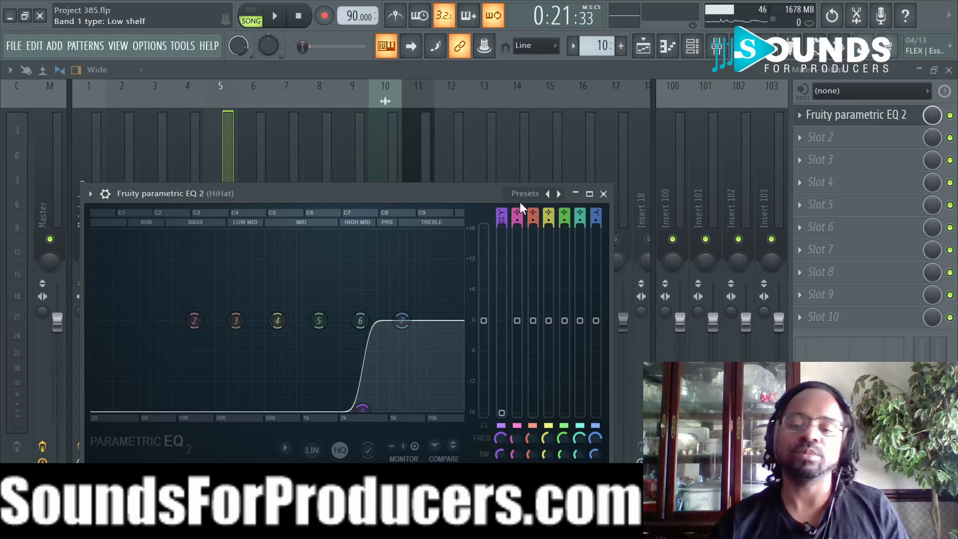
left_click(603, 193)
left_click(641, 50)
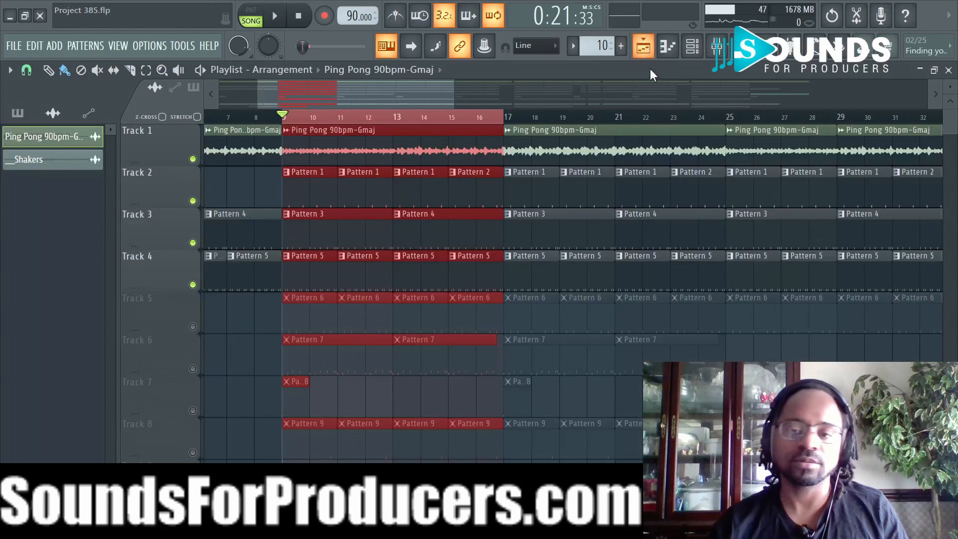
Unmute Track 5, play it with the other tracks, view Pattern 6's Perc Nep steps in the channel rack, and stop playback.
left_click(193, 328)
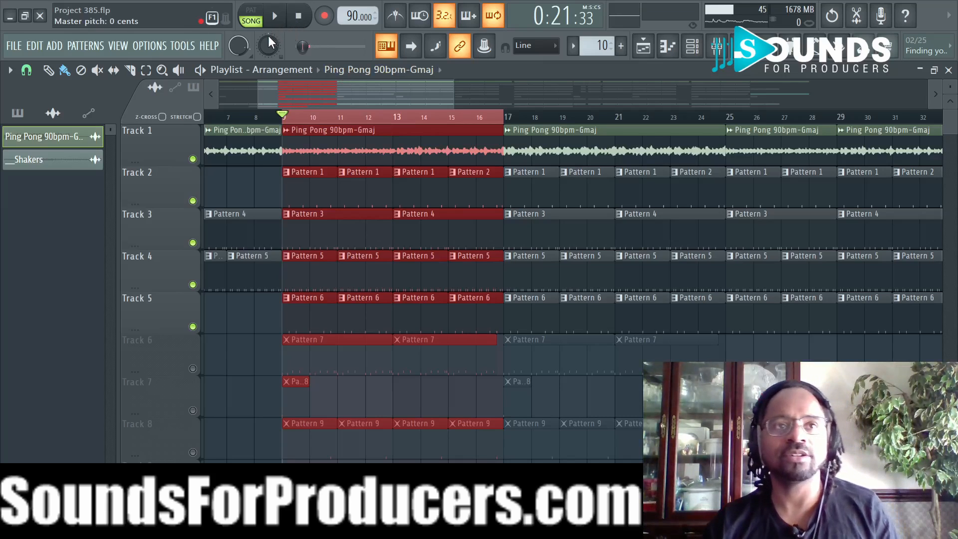
left_click(274, 16)
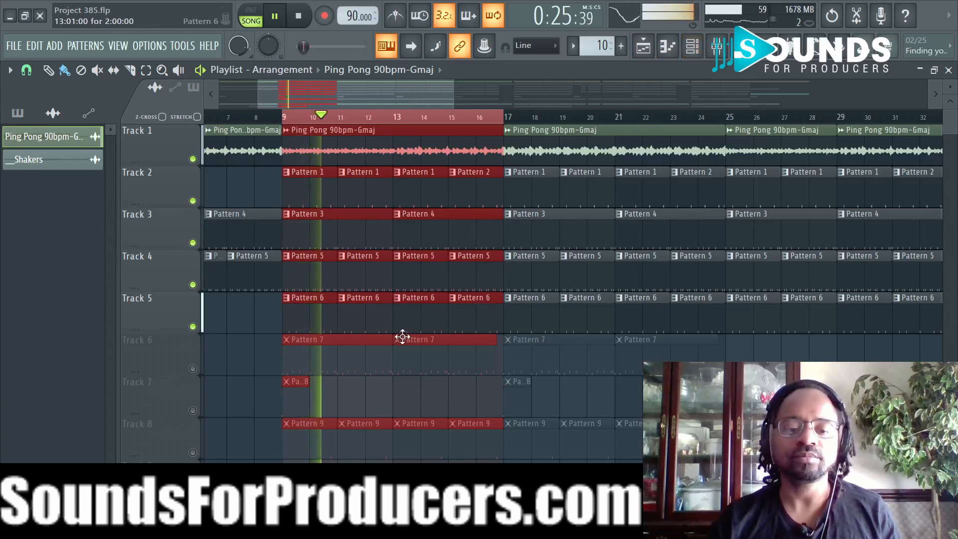
left_click(311, 325)
left_click(692, 46)
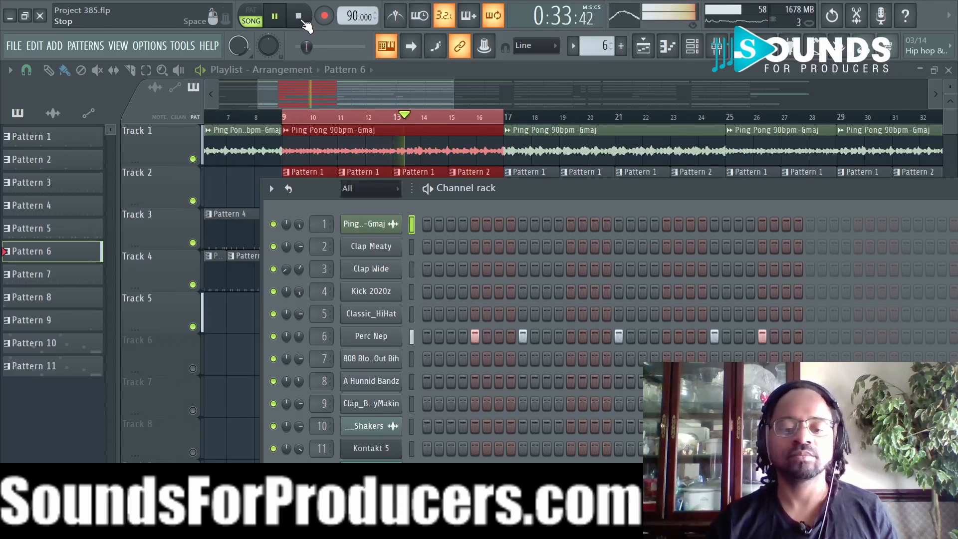
left_click(299, 18)
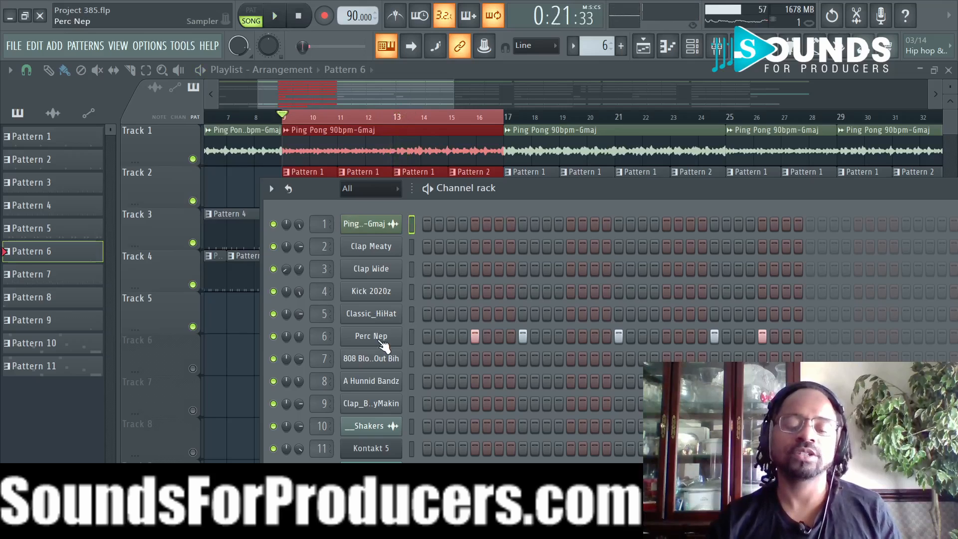
Preview the Perc Nep sample in its channel settings, close them, and select the Perc mixer track to view its effects.
left_click(380, 337)
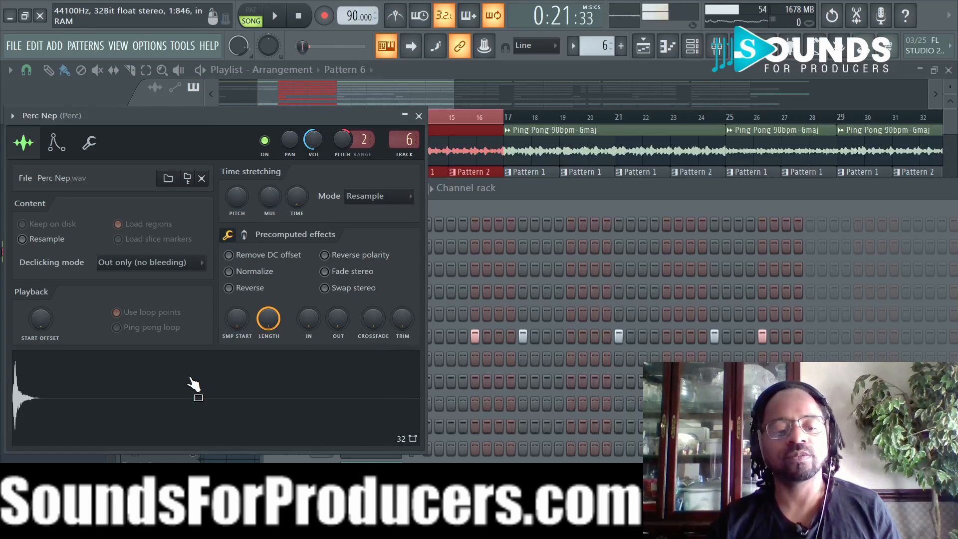
left_click(419, 115)
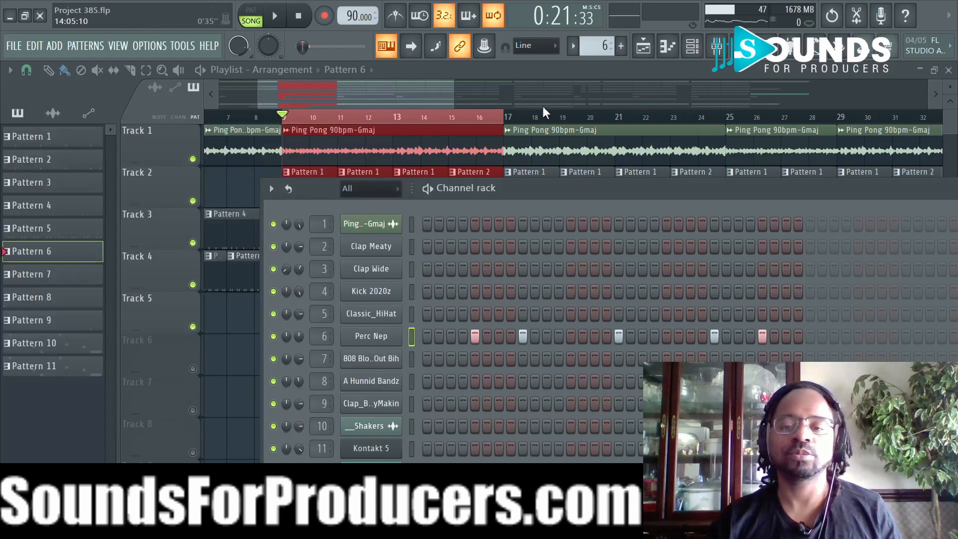
left_click(717, 49)
scroll(250, 184, "down", 2)
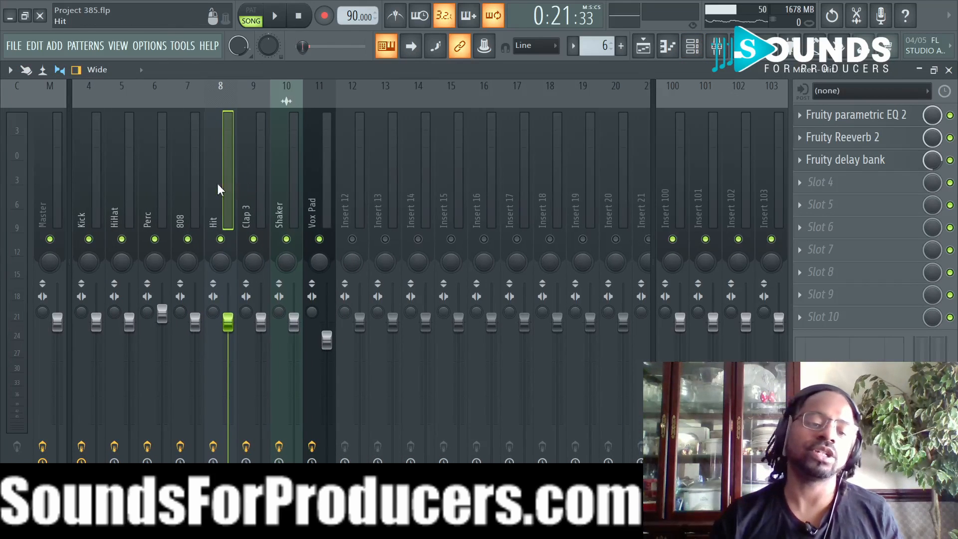
scroll(388, 185, "up", 3)
left_click(244, 185)
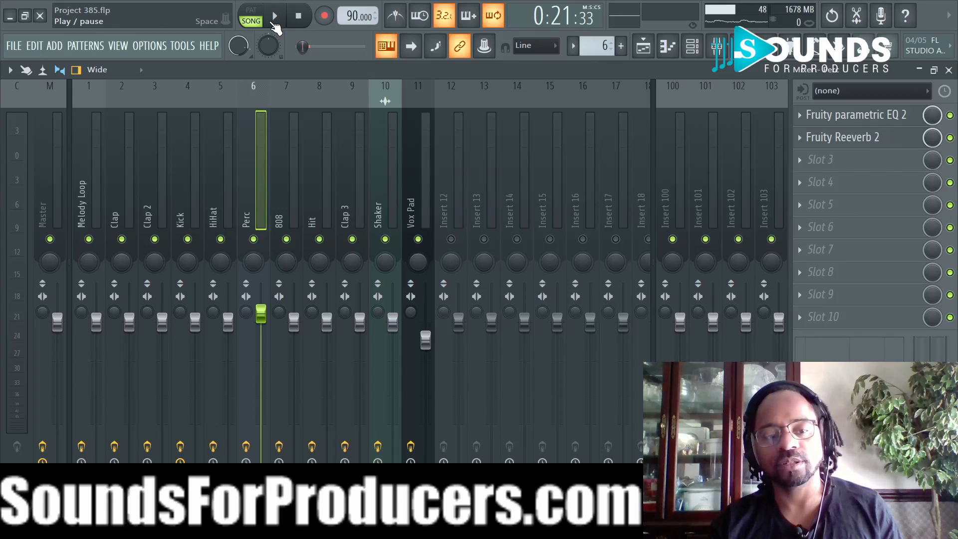
Examine the Perc track's Fruity parametric EQ 2 during playback, close it, stop playback and return to the playlist.
left_click(858, 119)
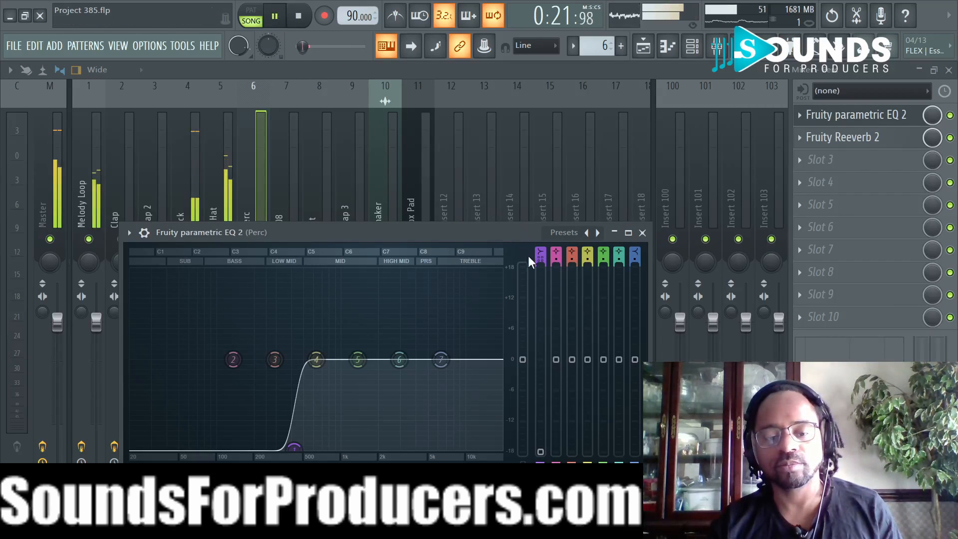
left_click(642, 233)
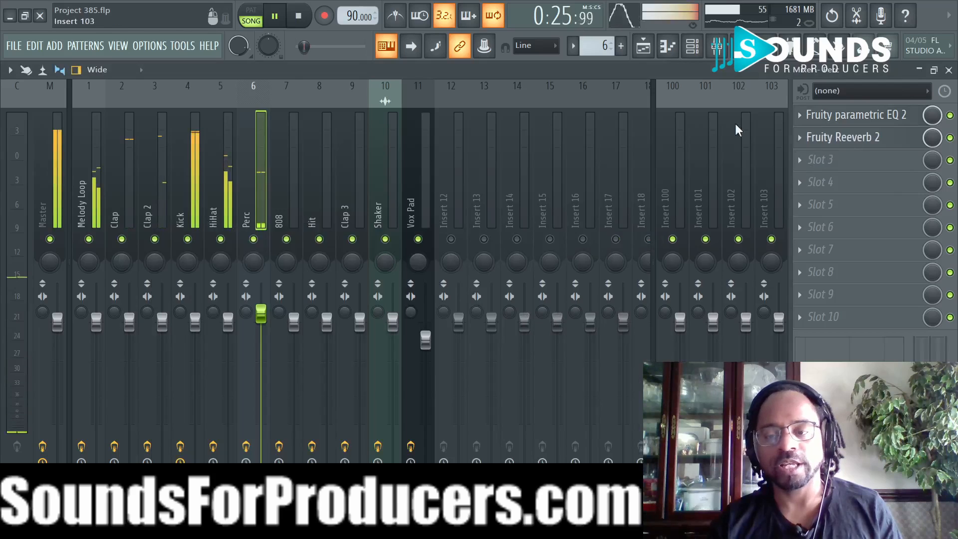
key("space")
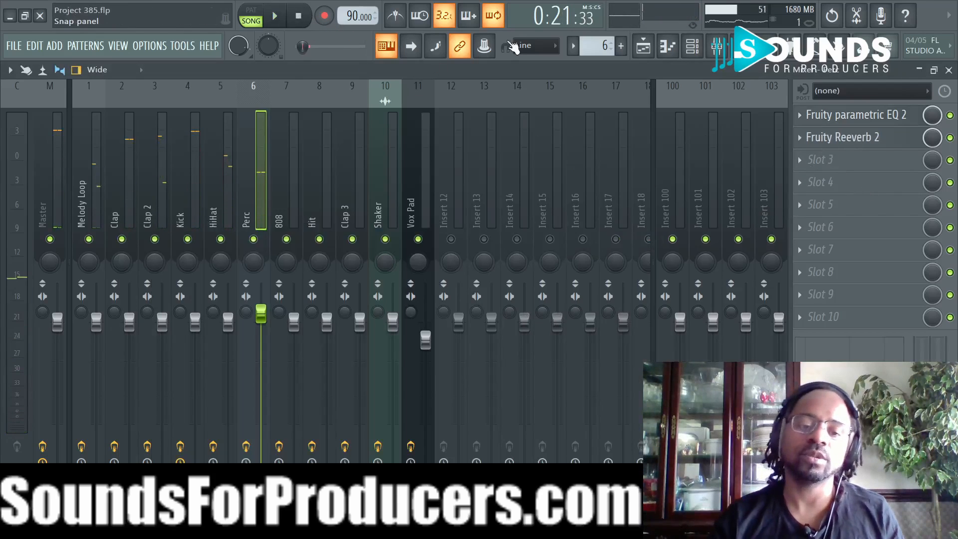
left_click(643, 46)
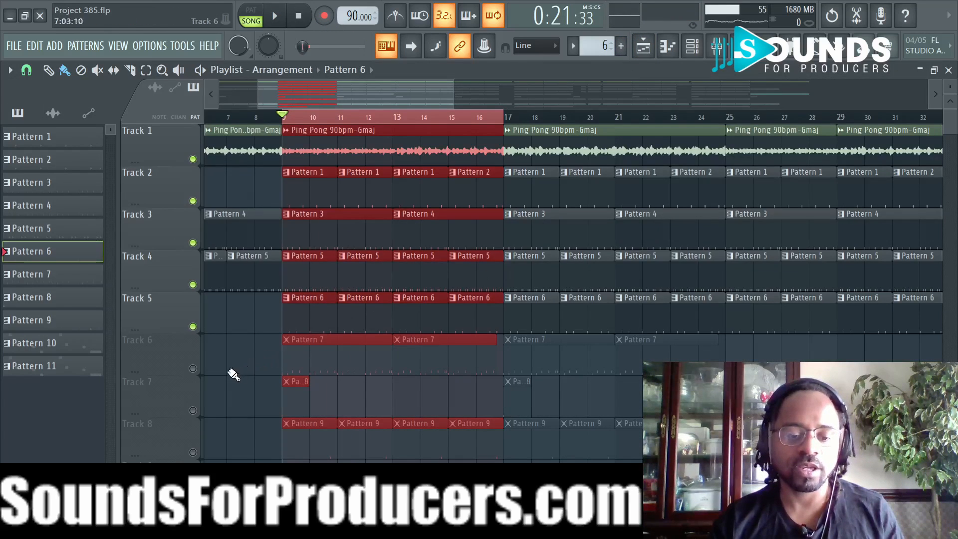
Deselect the playlist clips, unmute Track 6, play it briefly with the other tracks, and stop playback.
left_click(220, 362)
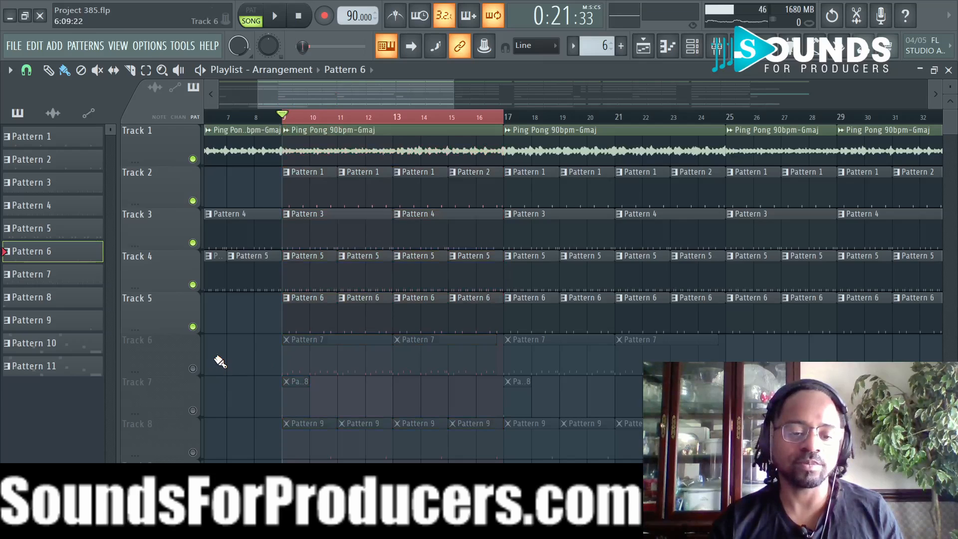
left_click(193, 368)
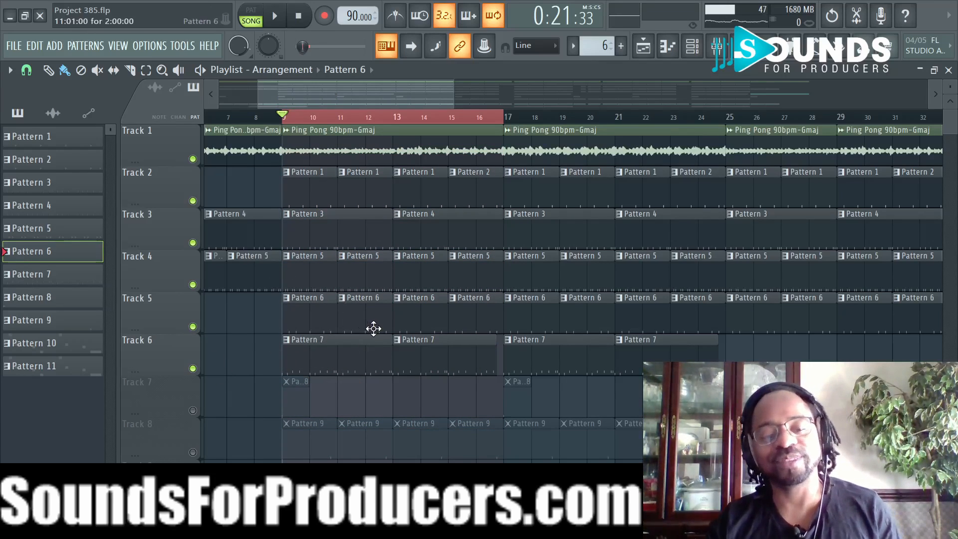
key("space")
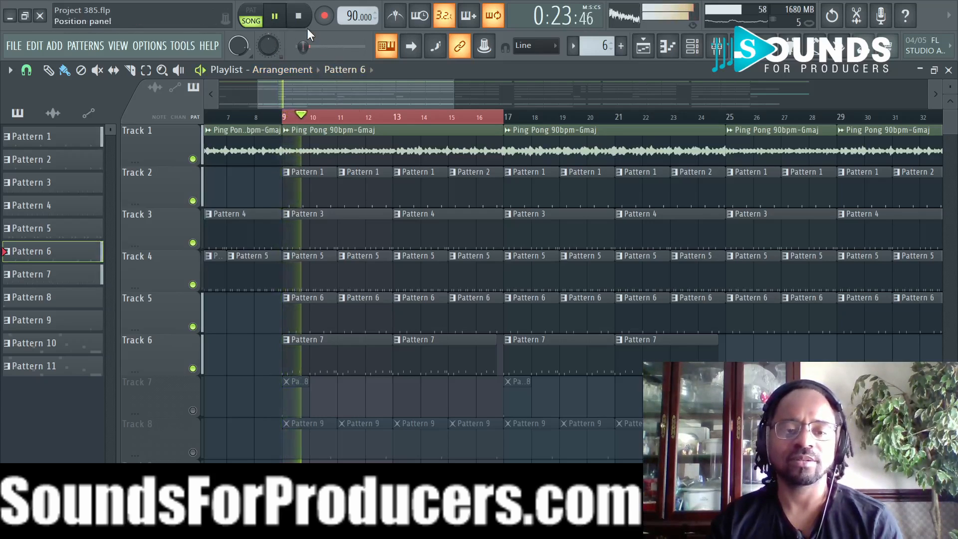
left_click(300, 20)
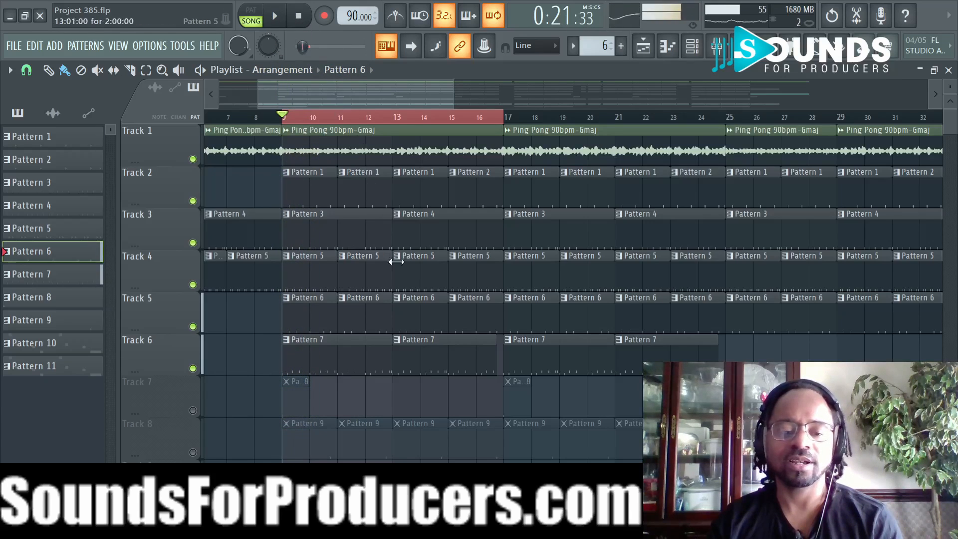
Replay the unmuted tracks, select the 808 mixer track, examine its Fruity parametric EQ 2 and close it.
scroll(381, 123, "up", 2)
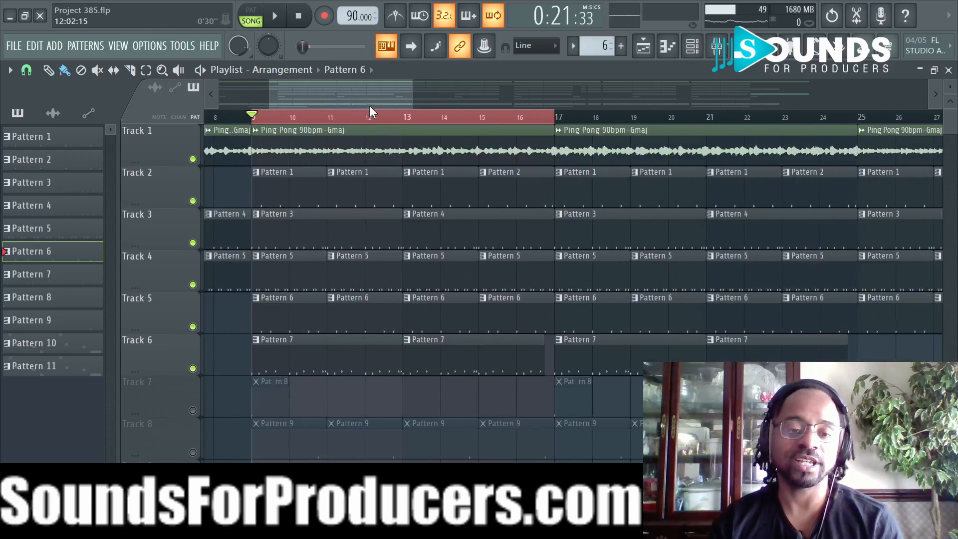
left_click(275, 18)
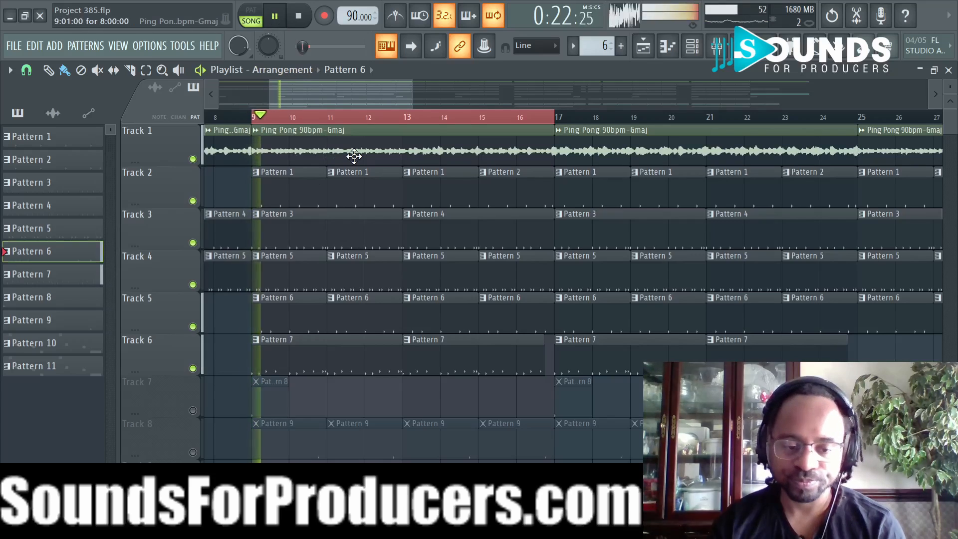
left_click(718, 46)
left_click(292, 200)
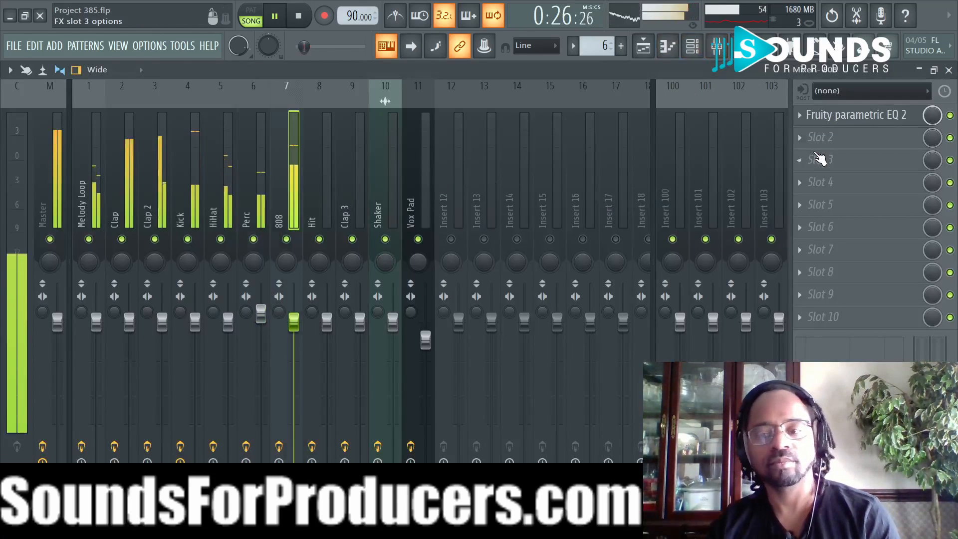
left_click(819, 116)
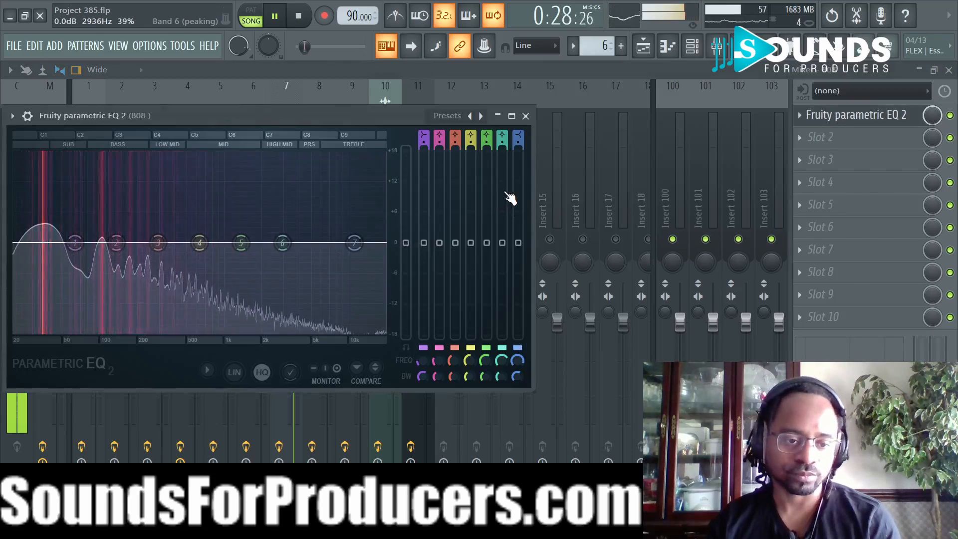
left_click(526, 116)
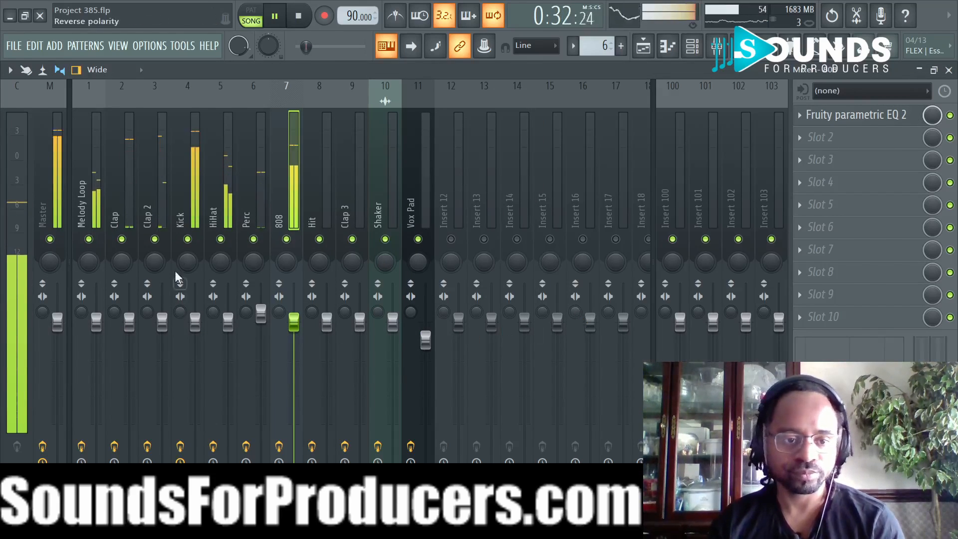
Compare the Kick and 808 mixer tracks during playback, leave the 808 selected, and stop playback.
left_click(184, 178)
left_click(279, 177)
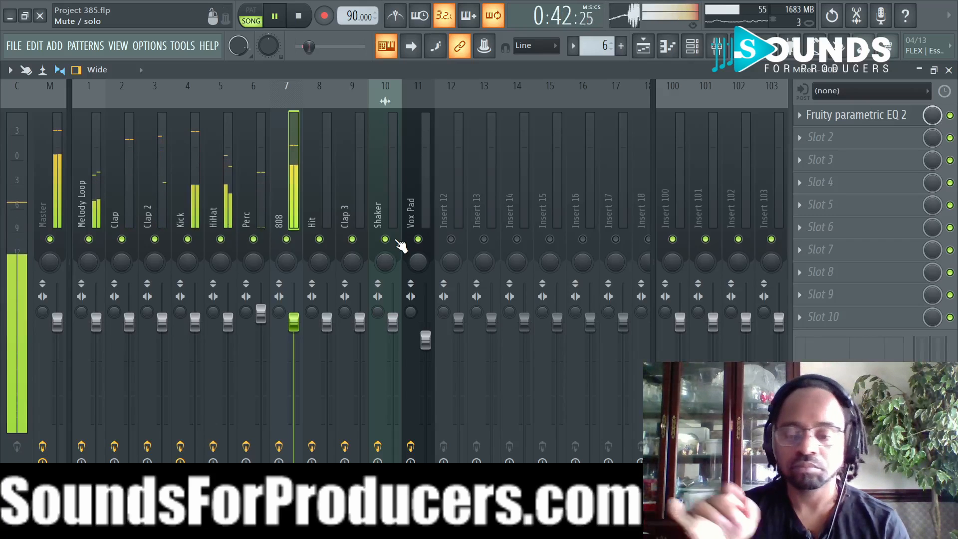
key("space")
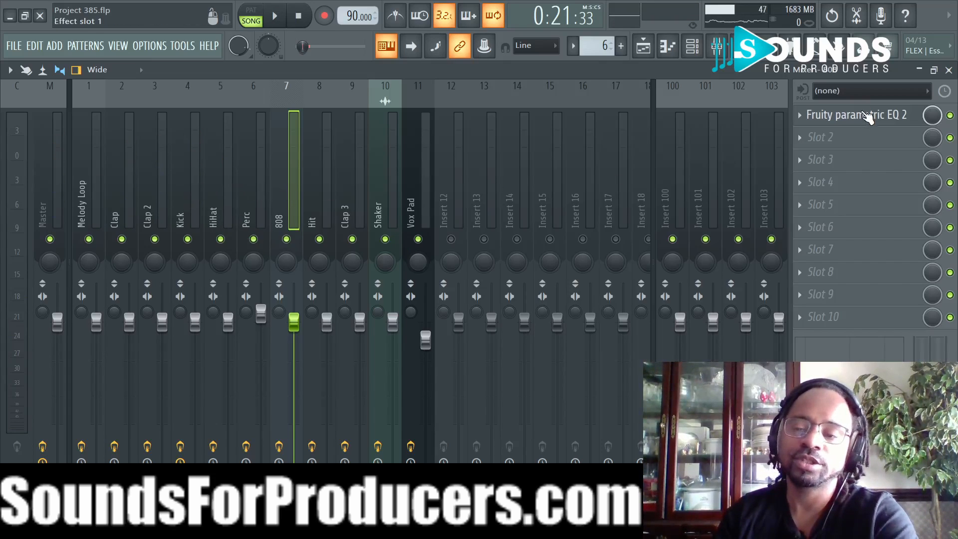
Review the 808 track's Fruity parametric EQ 2 with playback stopped, reposition its window, and return to the playlist.
left_click(867, 116)
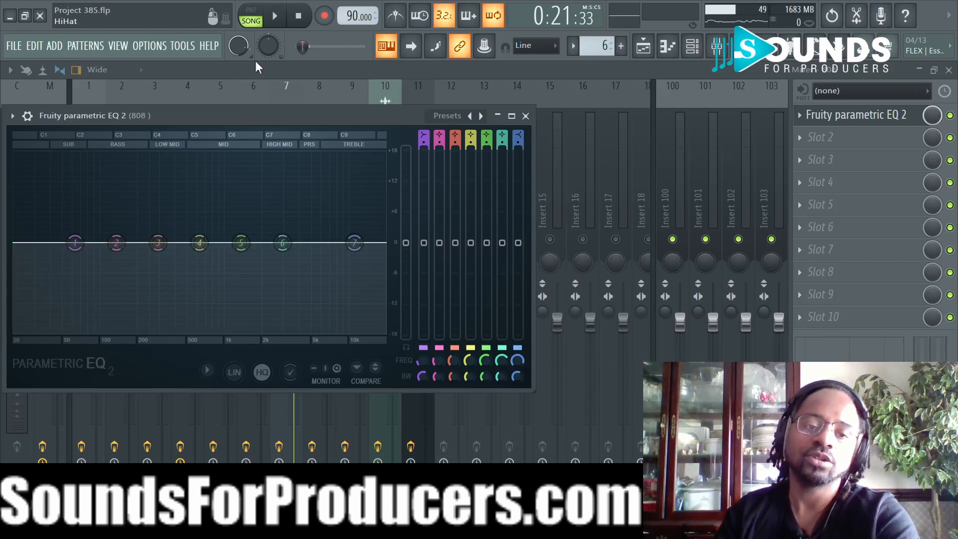
left_click_drag(298, 121, 351, 187)
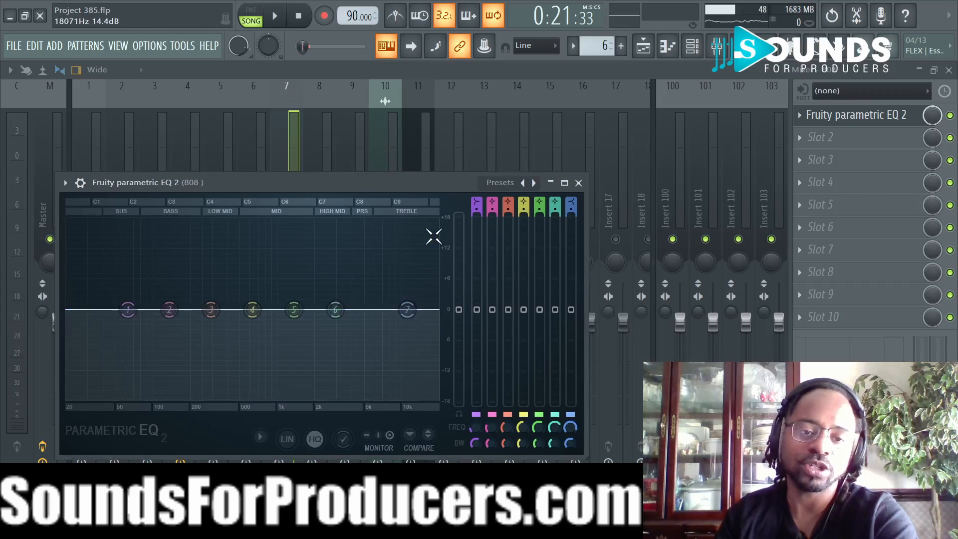
left_click(644, 46)
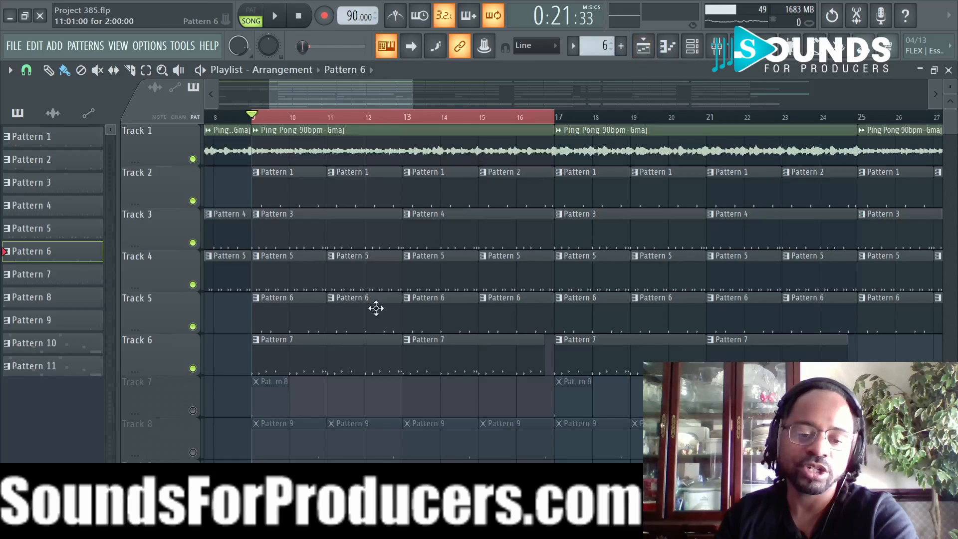
Solo playlist Track 6, start playback, and open Fruity parametric EQ 2 on the 808 mixer track.
right_click(193, 368)
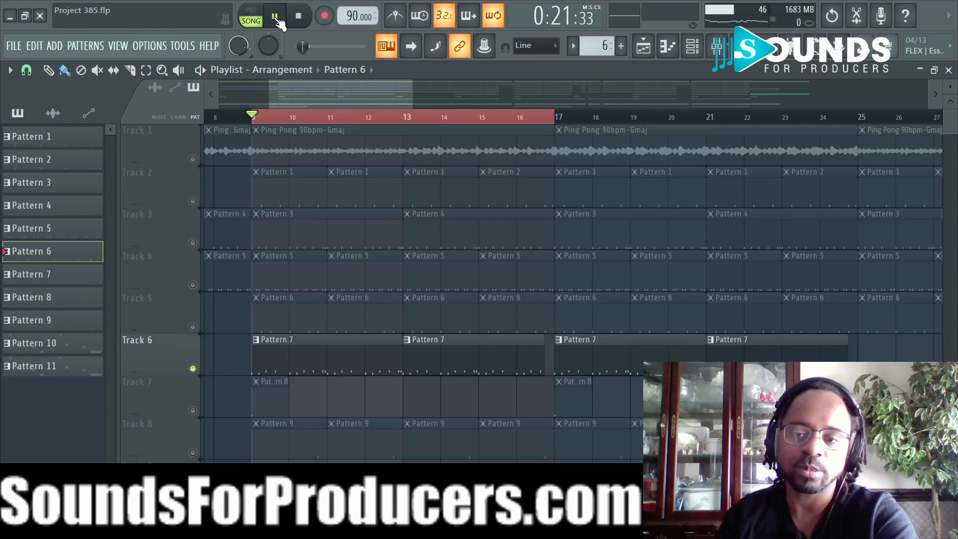
left_click(717, 46)
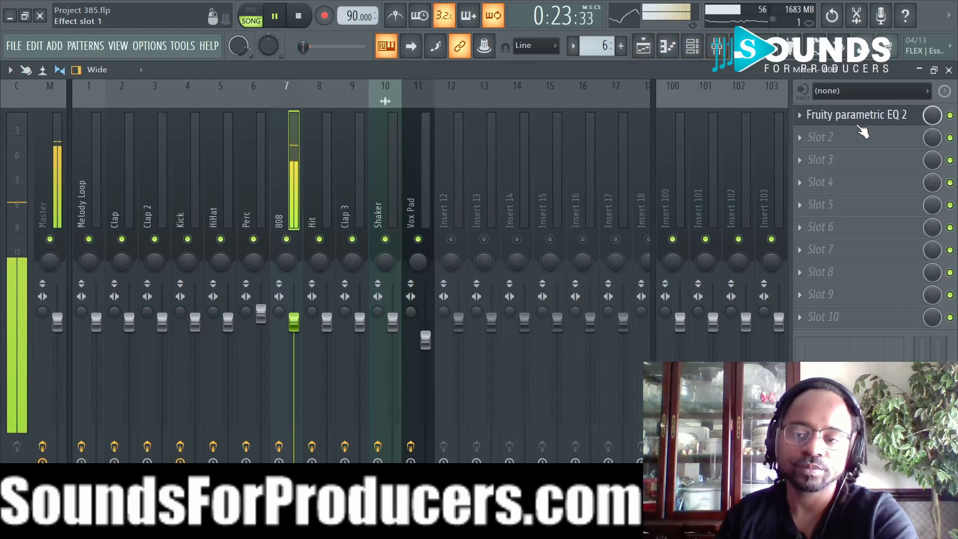
left_click(854, 122)
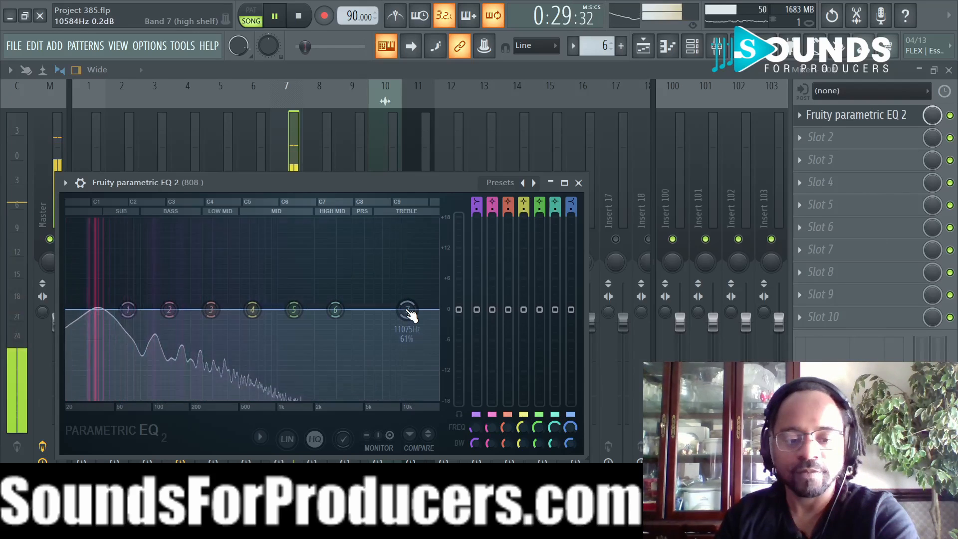
Try a high-shelf cut on EQ band 7 to about -18 dB near 900 Hz, reset the band, and close the EQ.
left_click_drag(409, 312, 303, 398)
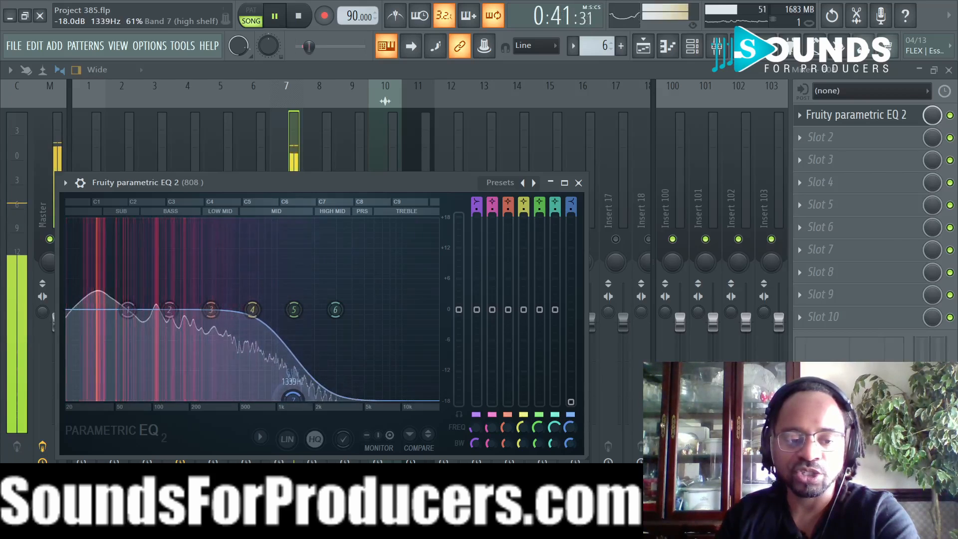
left_click_drag(286, 398, 274, 405)
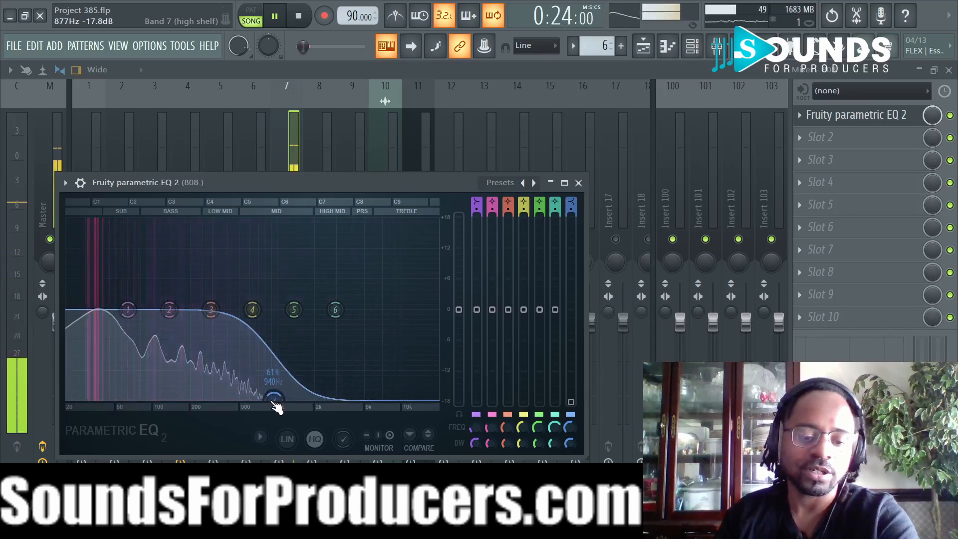
right_click(272, 405)
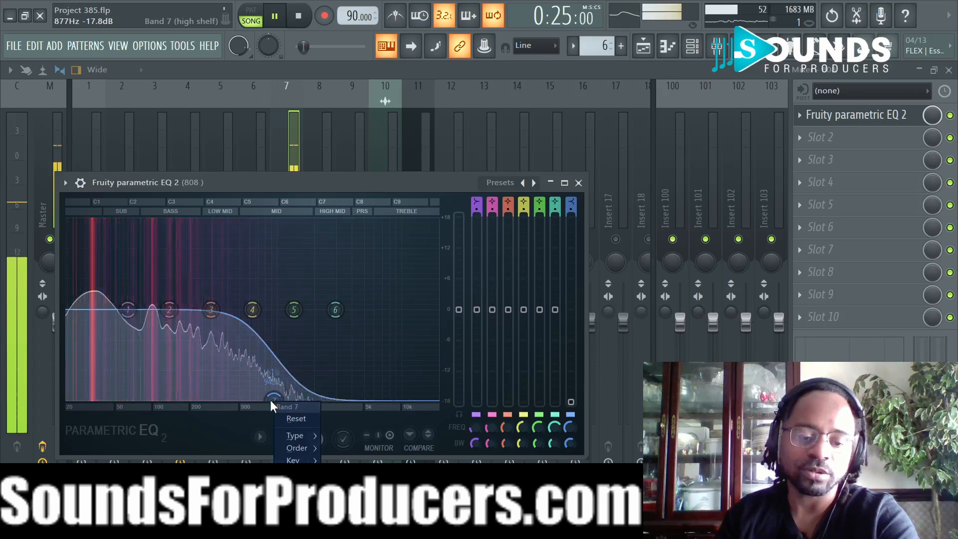
left_click(292, 420)
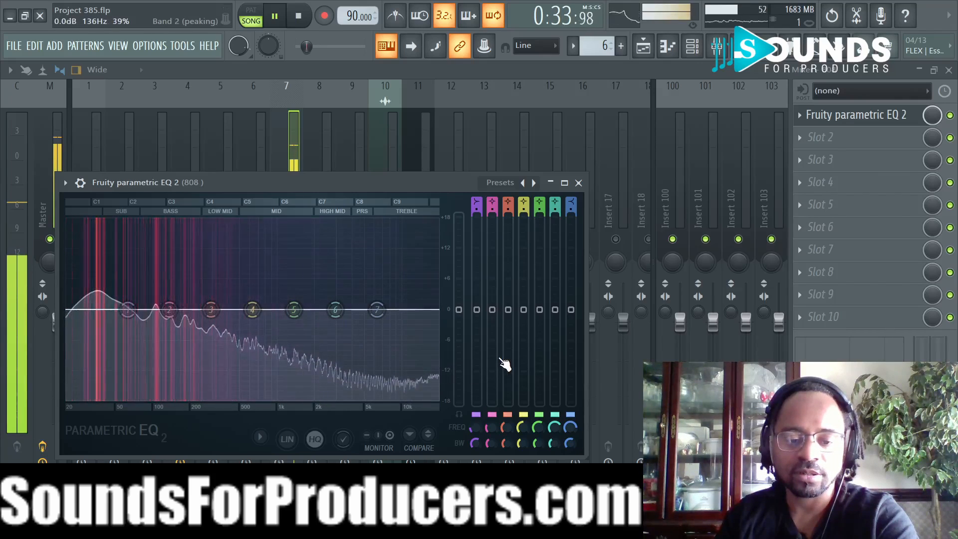
left_click(579, 182)
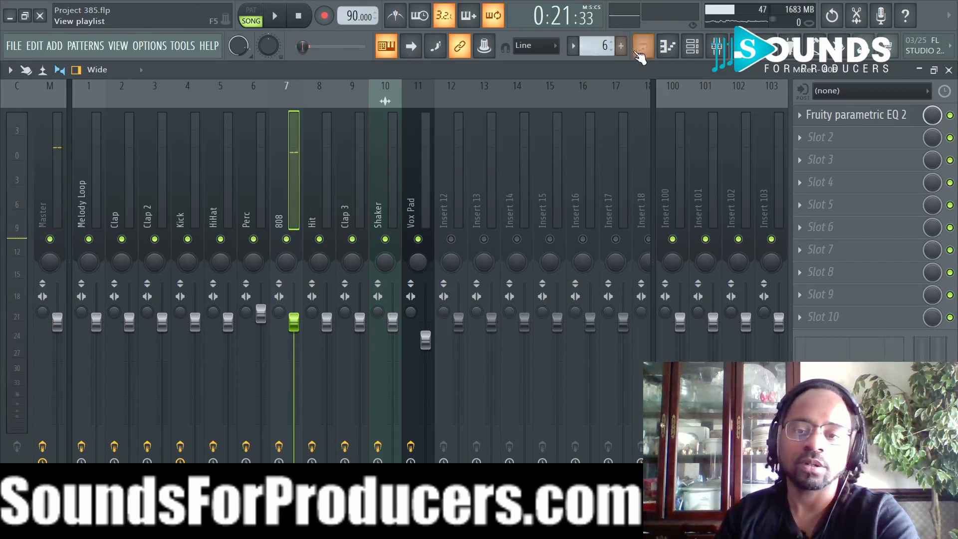
Unmute Tracks 1 to 5 and Track 7 in the playlist, and briefly play them with Track 6.
left_click(643, 45)
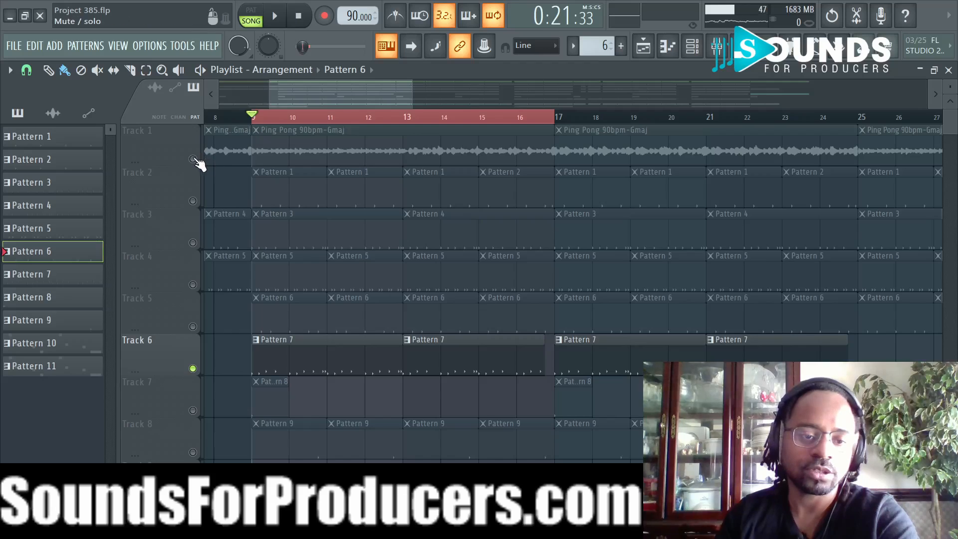
left_click(193, 159)
left_click(193, 201)
left_click(194, 243)
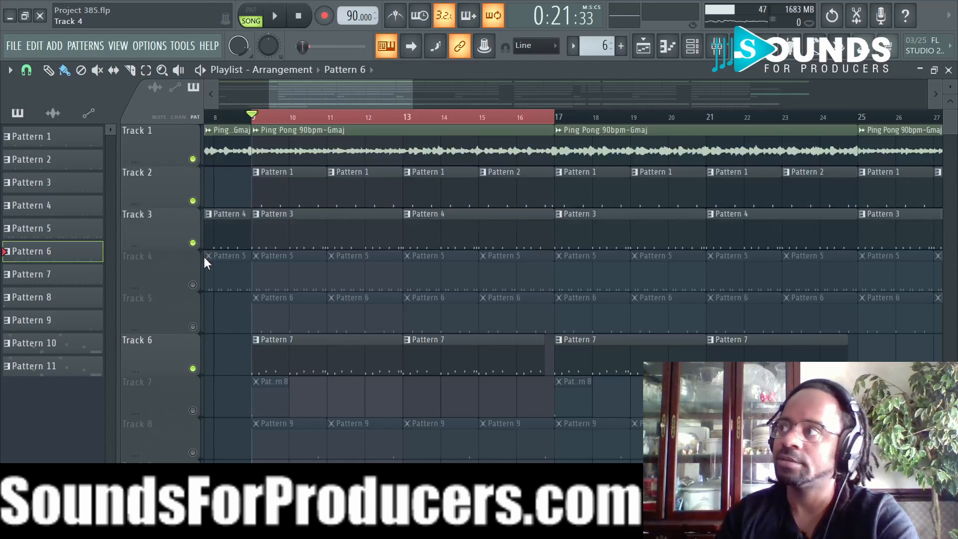
left_click(192, 285)
left_click(192, 327)
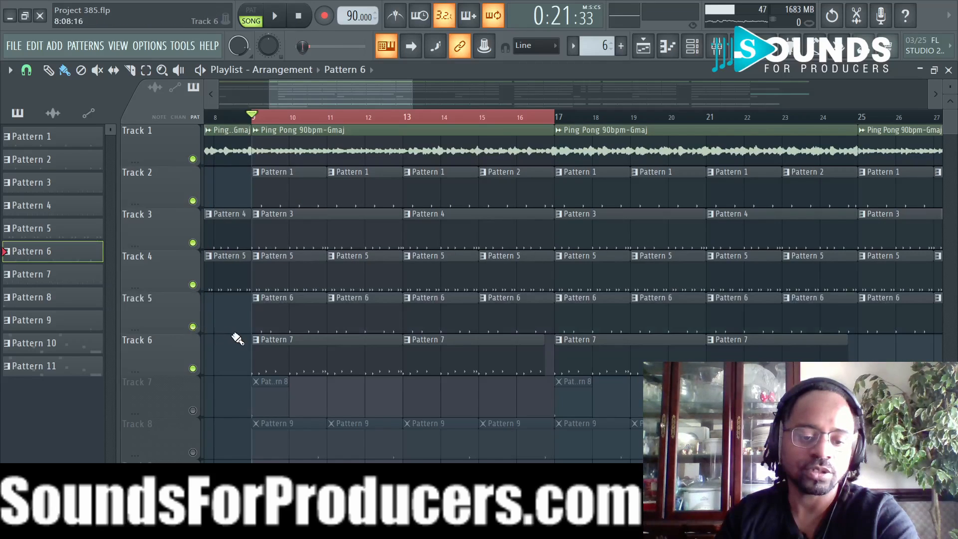
left_click(193, 411)
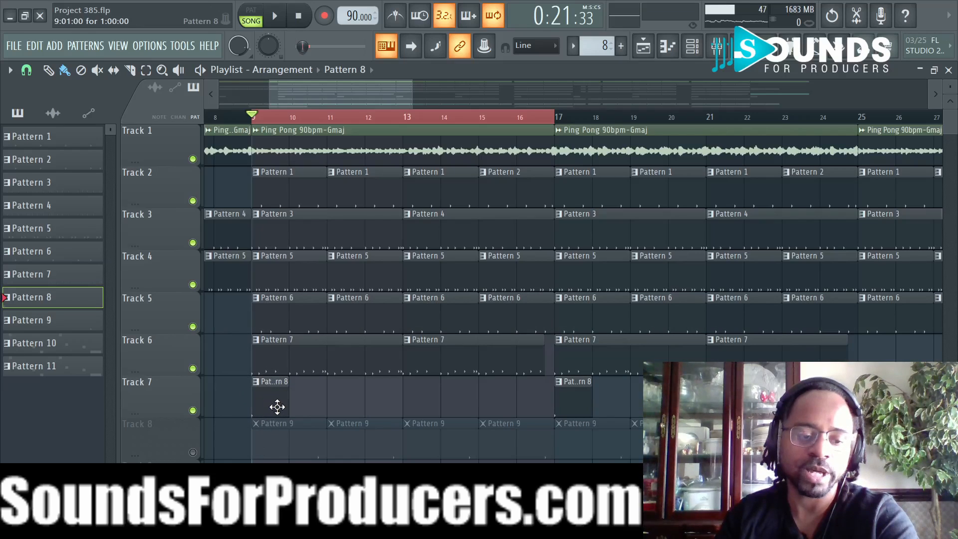
key("space")
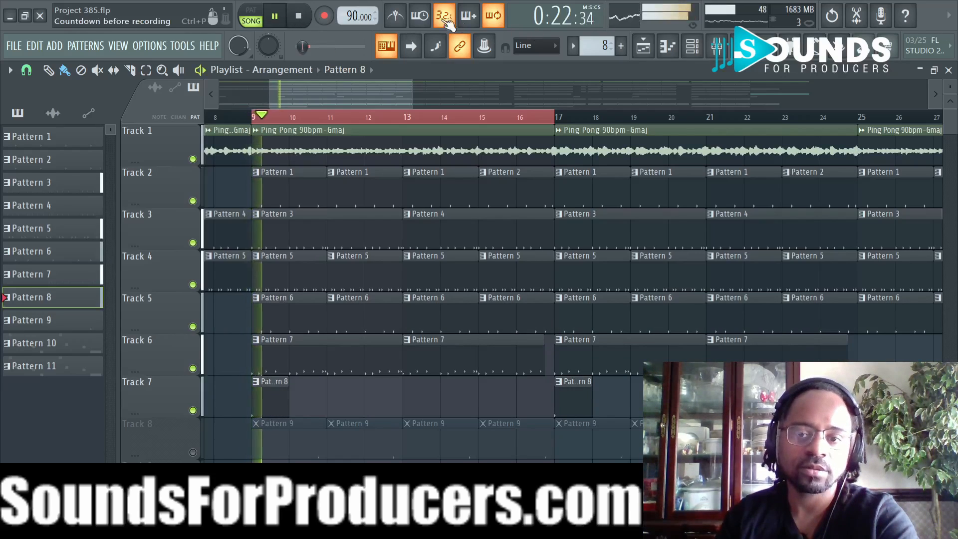
key("space")
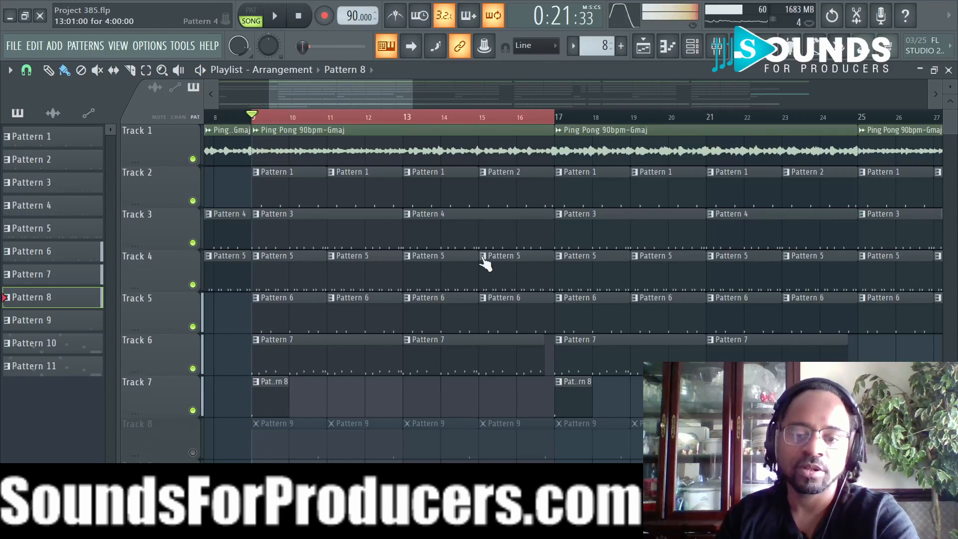
Review the sampler settings of the 808 Blow Da Back Out Bih and A Hunnid Bandz channels in the channel rack.
left_click(702, 53)
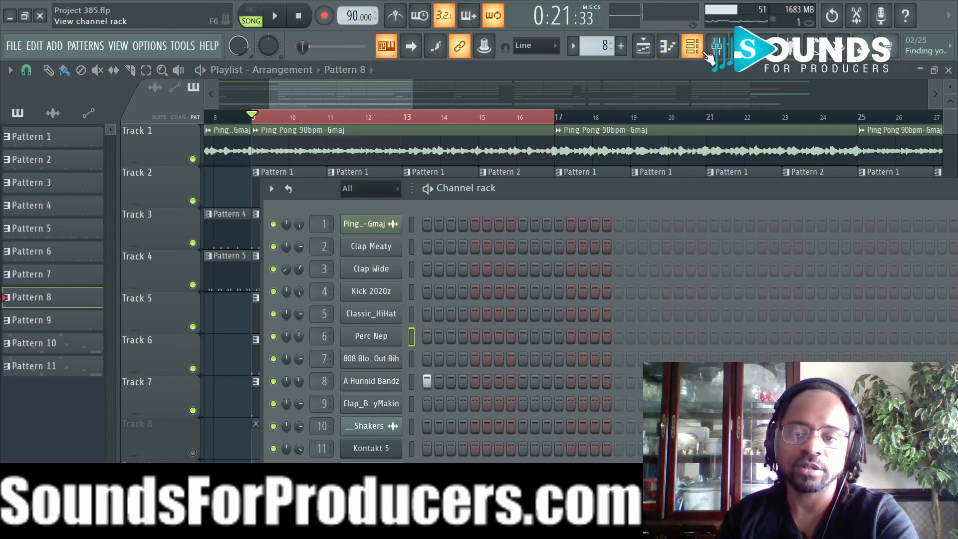
left_click(396, 368)
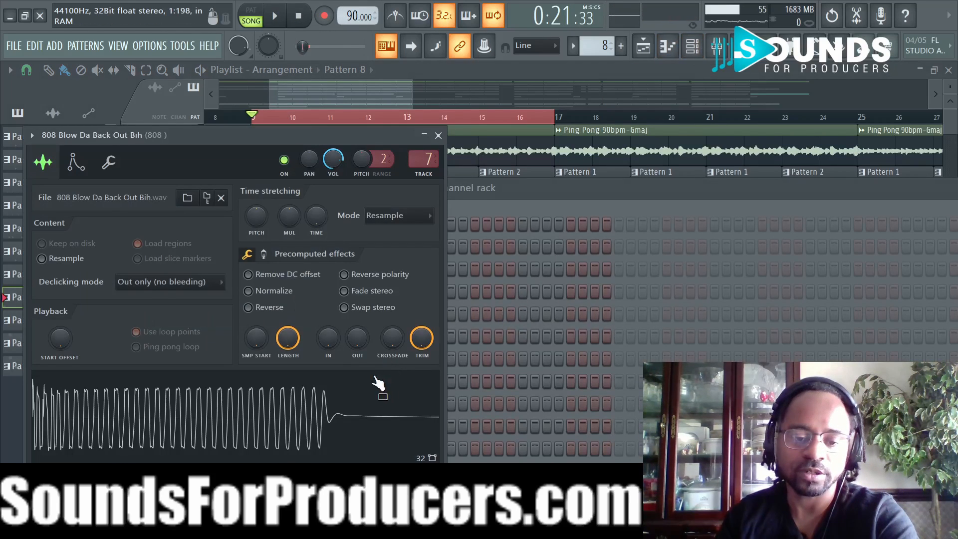
left_click(439, 139)
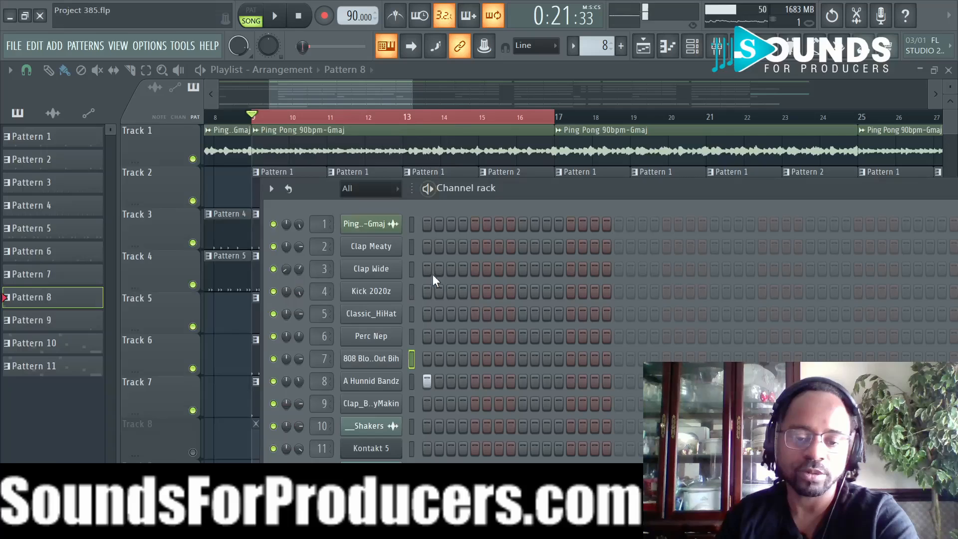
left_click(395, 383)
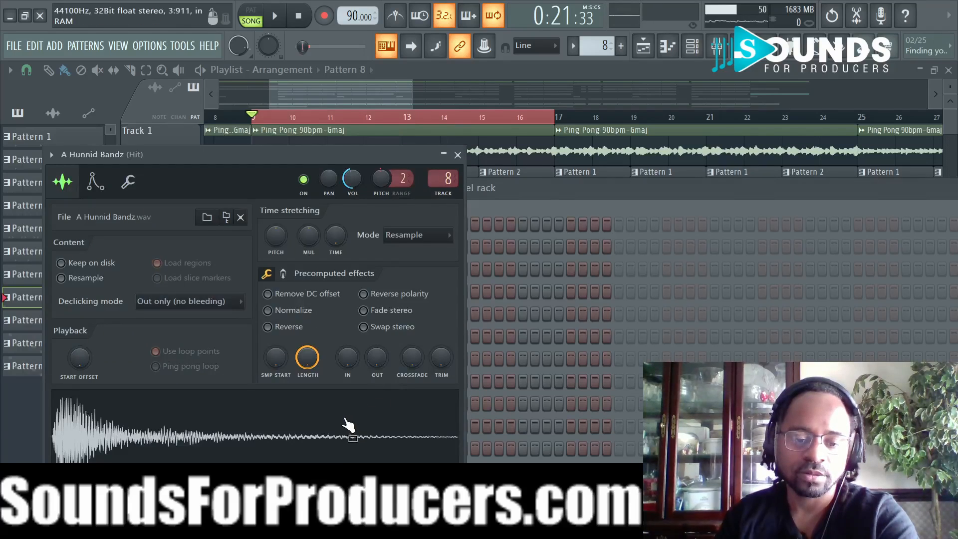
left_click(457, 155)
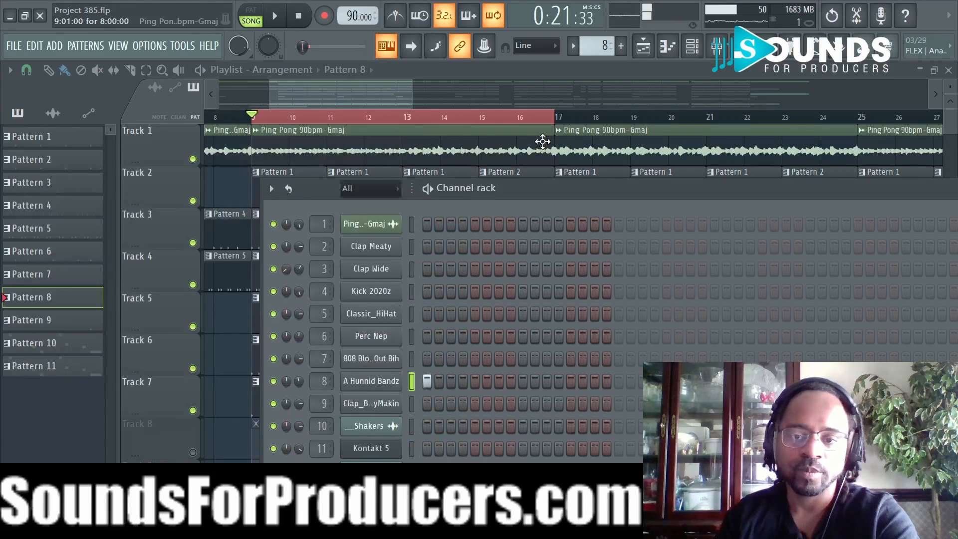
Examine the Fruity delay bank on the Hit mixer track and close it.
left_click(714, 50)
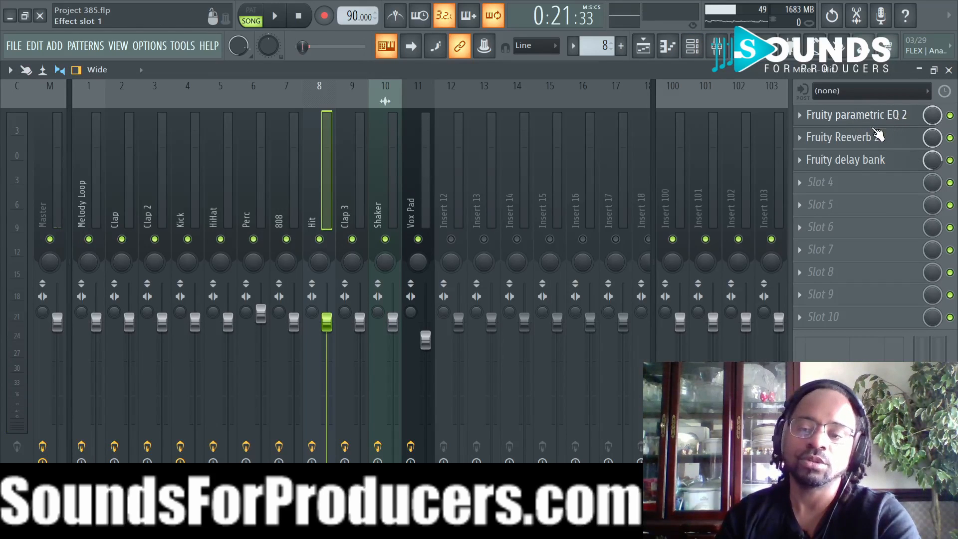
left_click(867, 164)
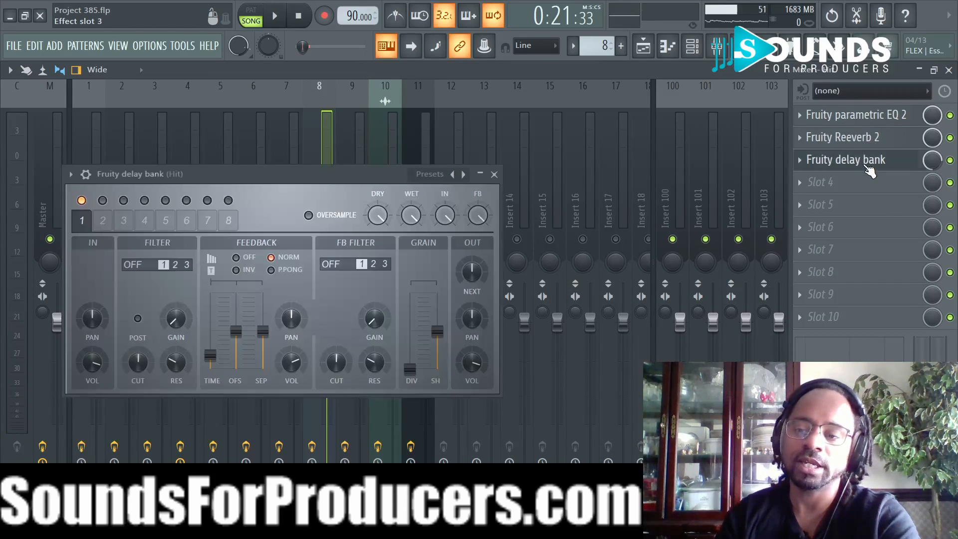
left_click(495, 175)
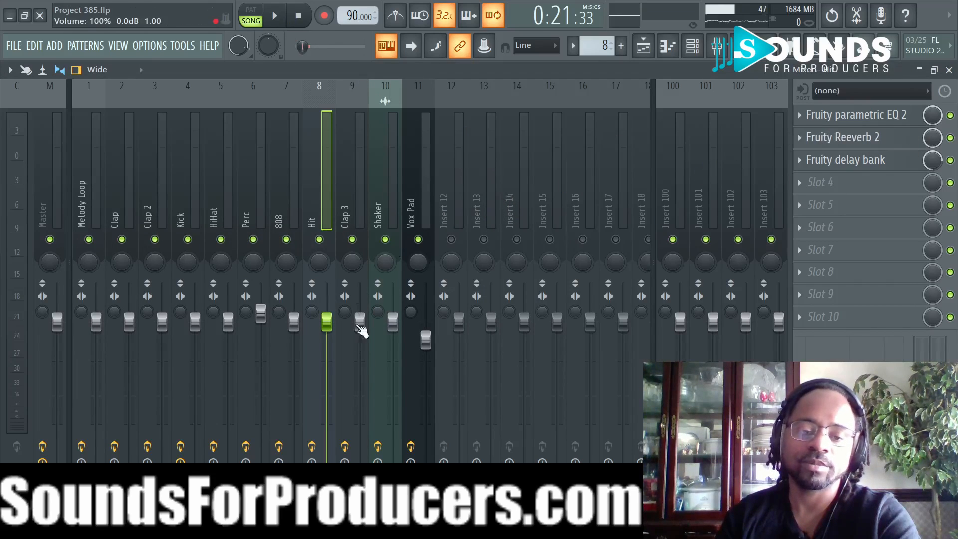
Play the Hit mixer track soloed, stop playback, and restore all the mixer tracks.
left_click(275, 16)
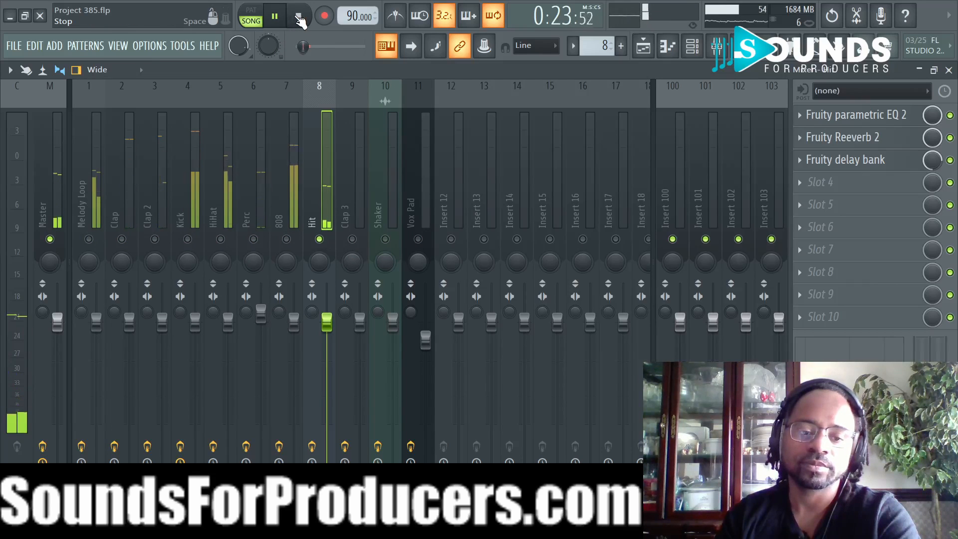
left_click(298, 16)
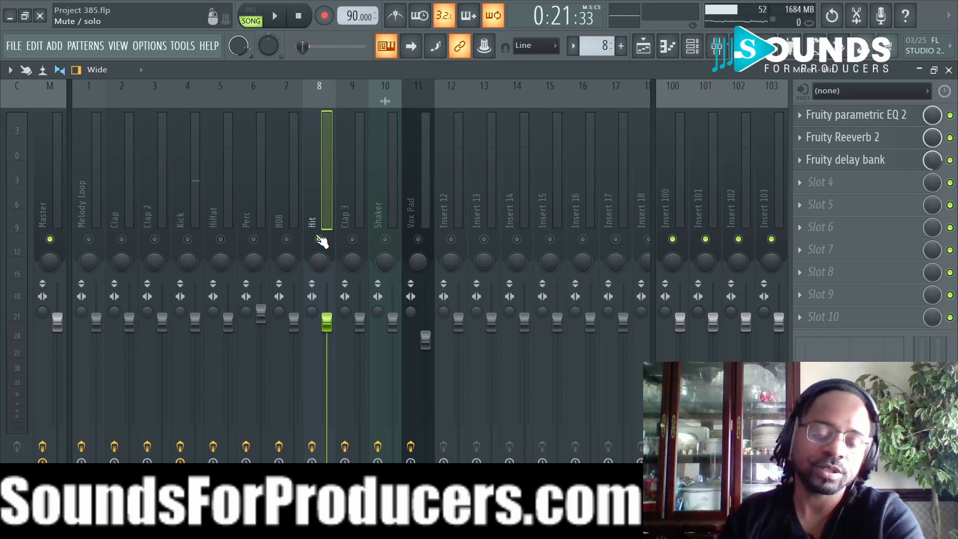
left_click(320, 240)
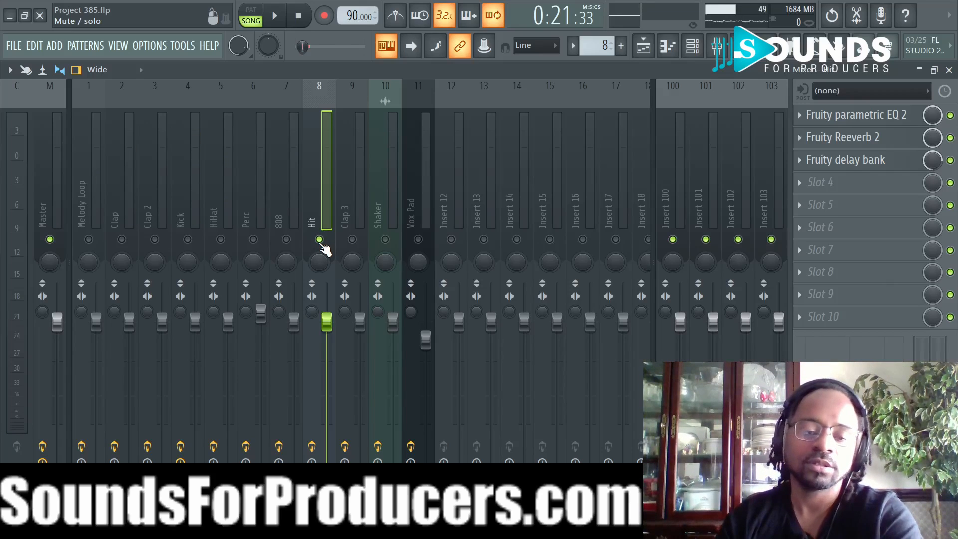
right_click(320, 240)
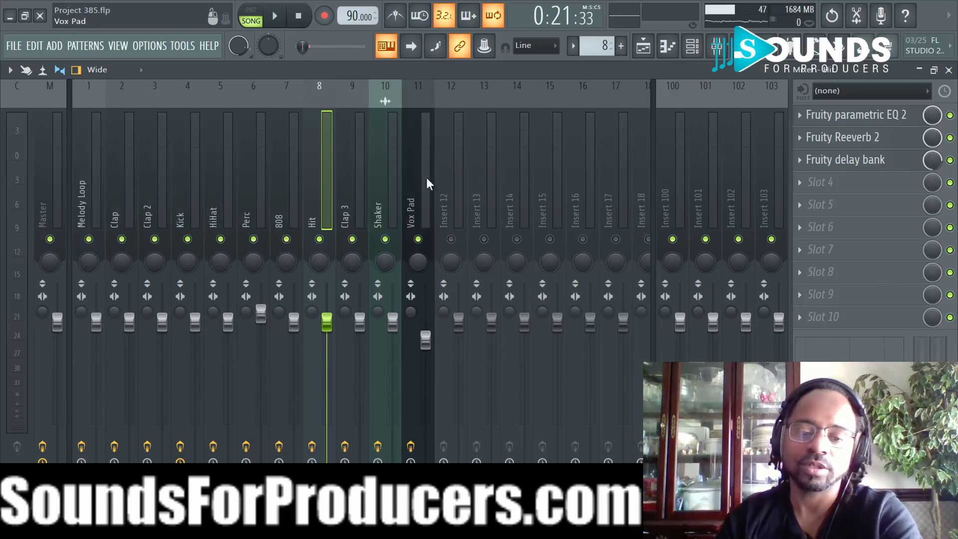
Unmute Track 8 in the playlist, check the mixer briefly, and return to the playlist.
left_click(644, 45)
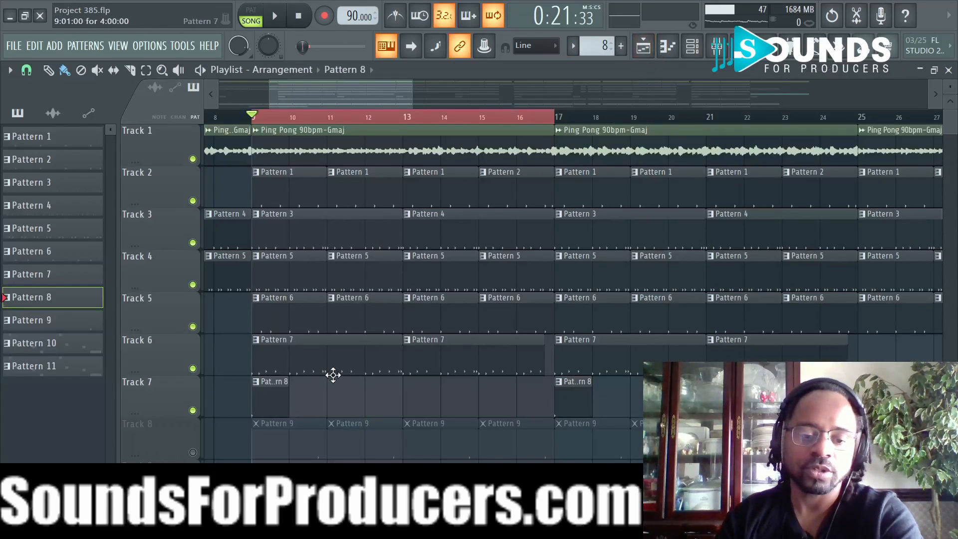
scroll(248, 399, "down", 1)
left_click(193, 369)
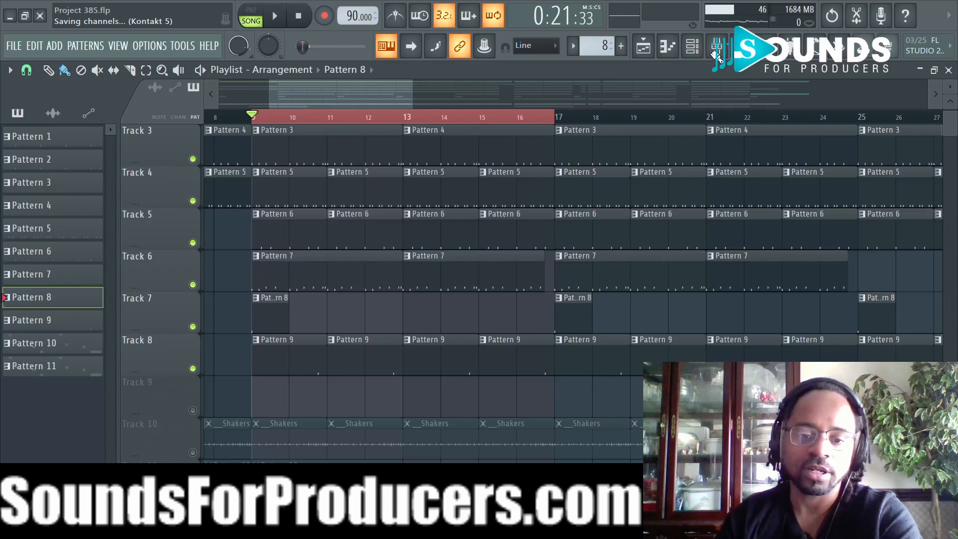
left_click(718, 48)
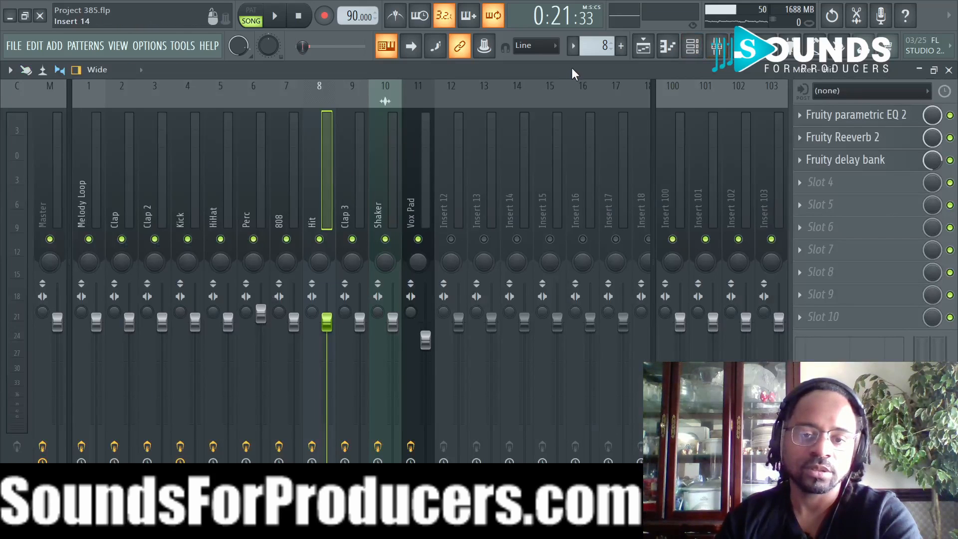
left_click(644, 45)
scroll(272, 259, "up", 2)
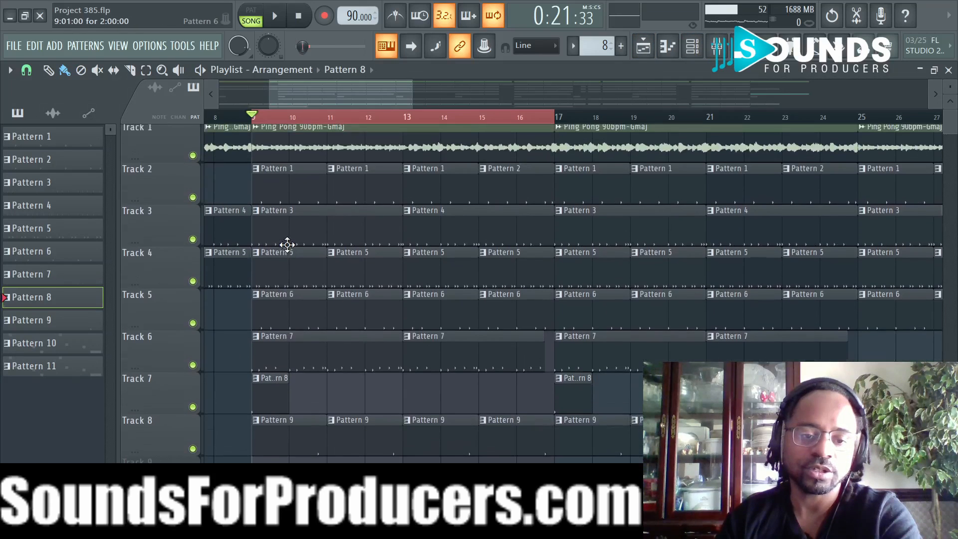
Play the arrangement with Track 8 included, pick its Pattern 9, and select the Clap 3 mixer track.
left_click(276, 16)
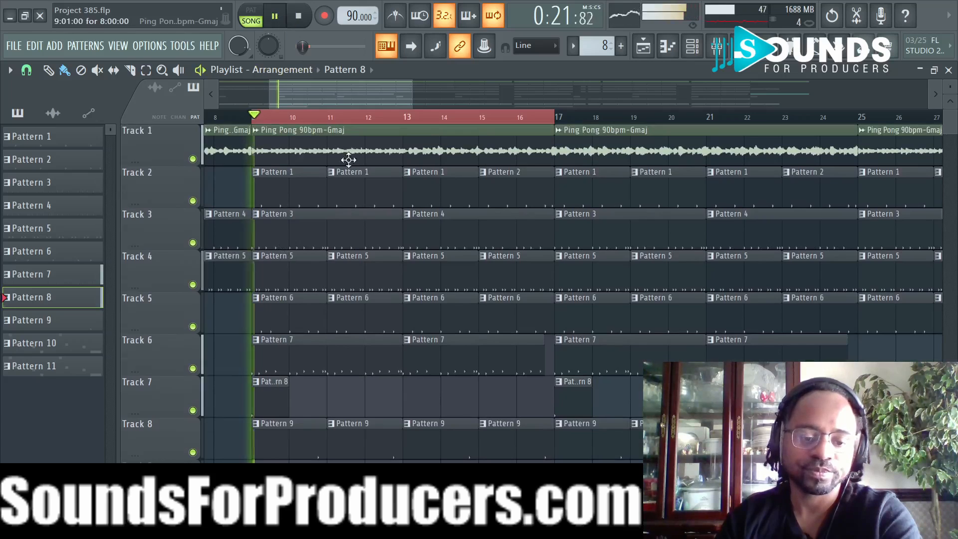
left_click(319, 436)
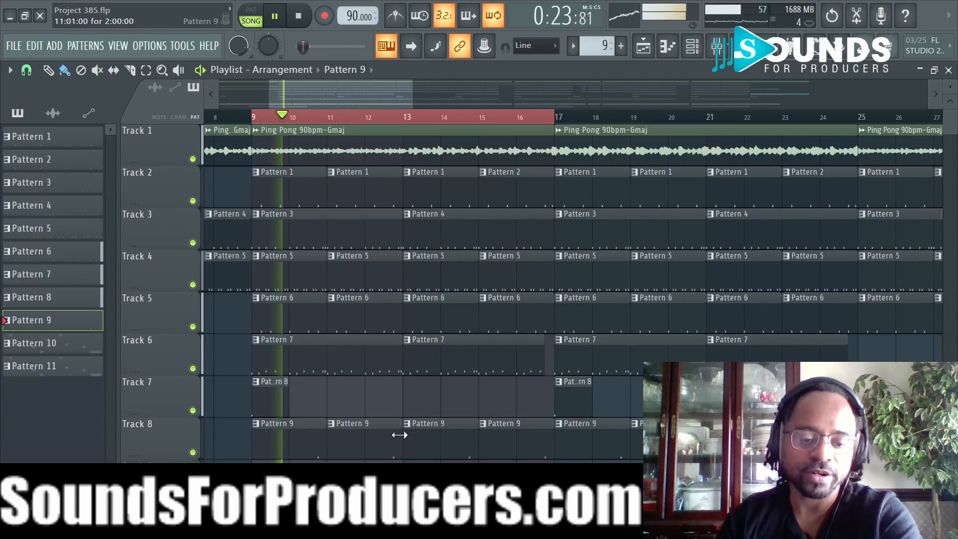
scroll(407, 369, "down", 1)
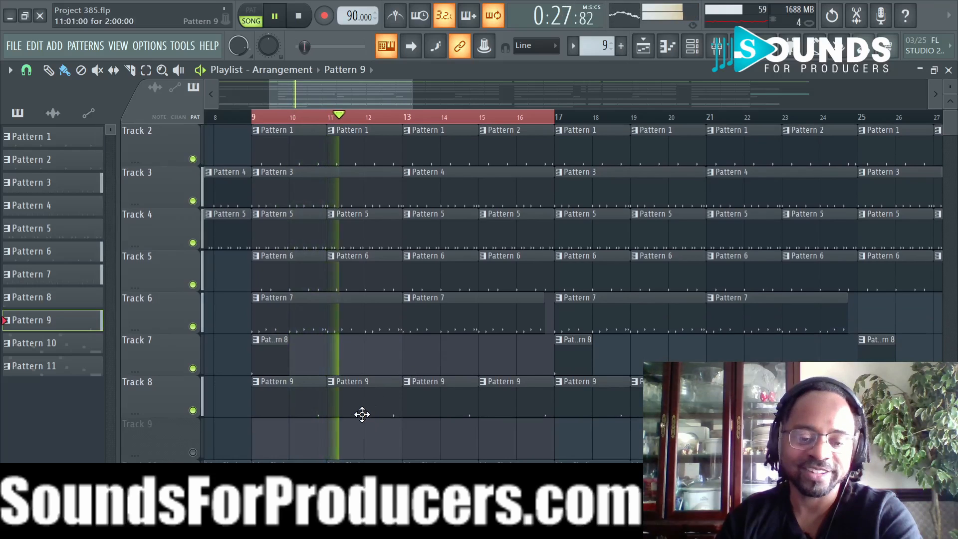
left_click(719, 56)
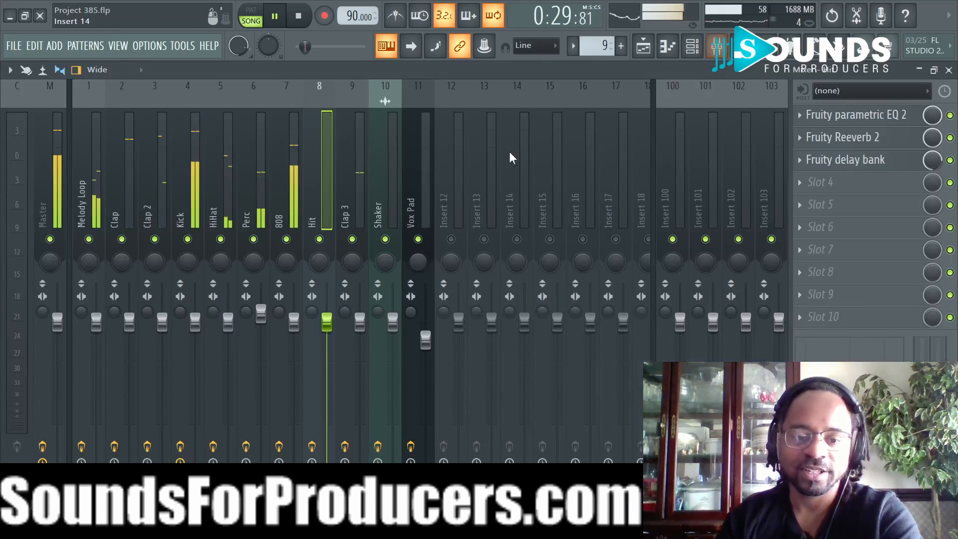
left_click(361, 174)
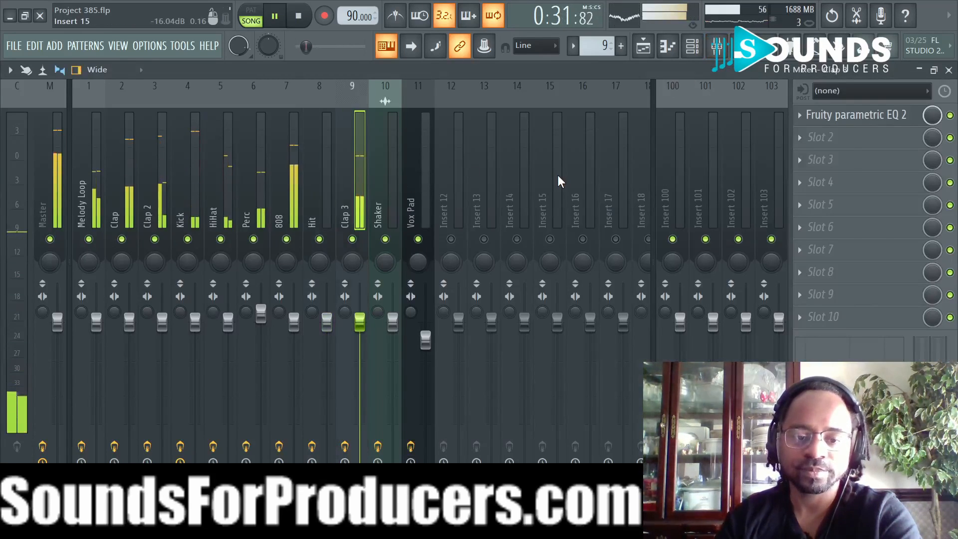
Stop playback, return to the playlist, and unmute Track 10 with the Shakers clips.
left_click(301, 16)
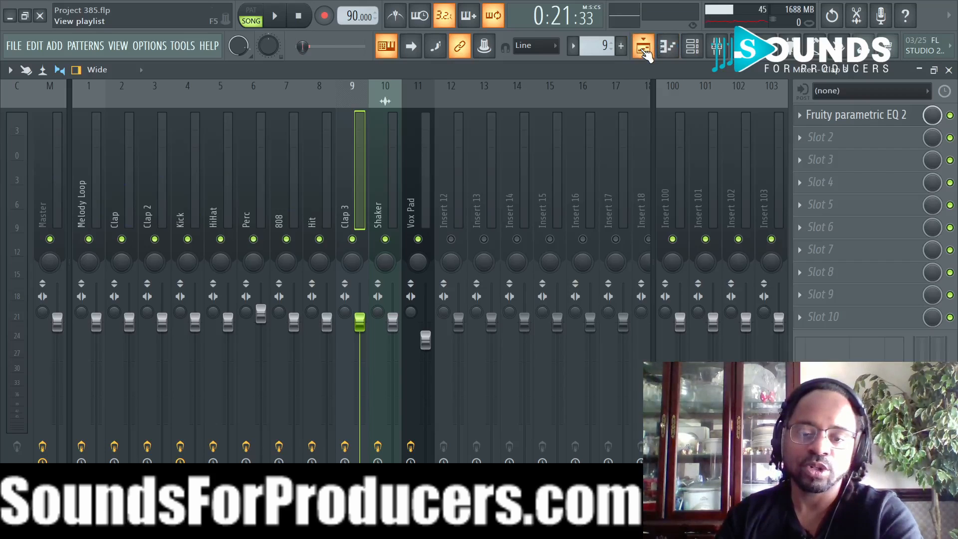
left_click(644, 47)
scroll(334, 184, "up", 1)
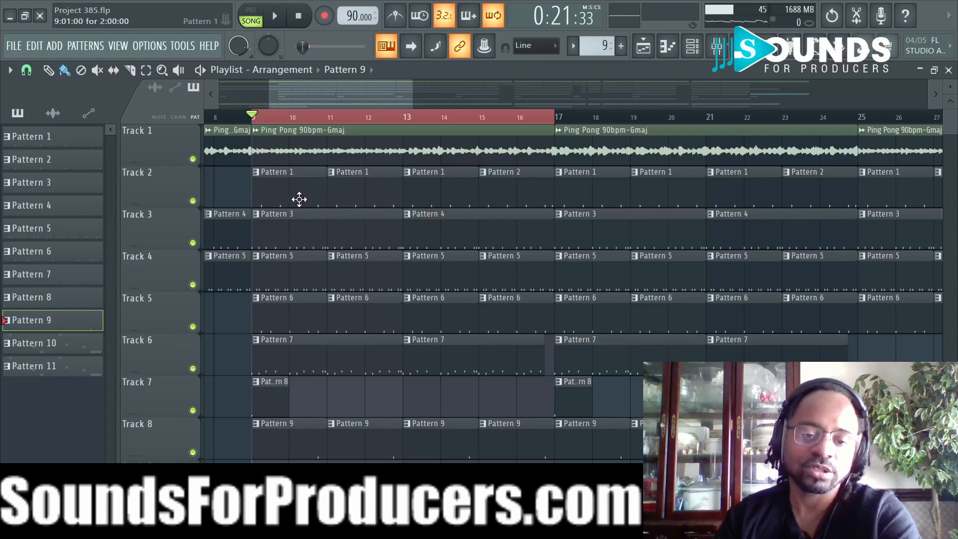
scroll(309, 195, "down", 2)
scroll(321, 192, "down", 1)
scroll(321, 192, "down", 1)
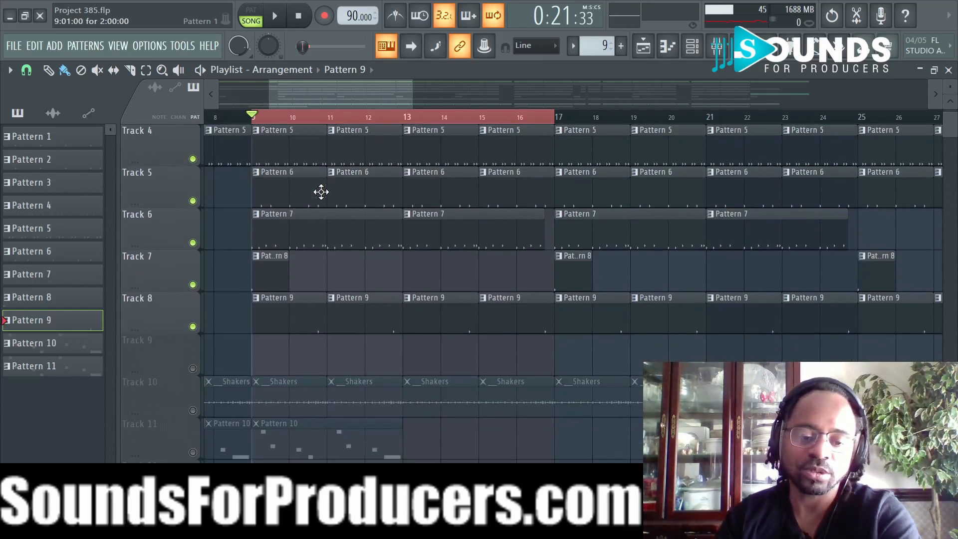
left_click(194, 410)
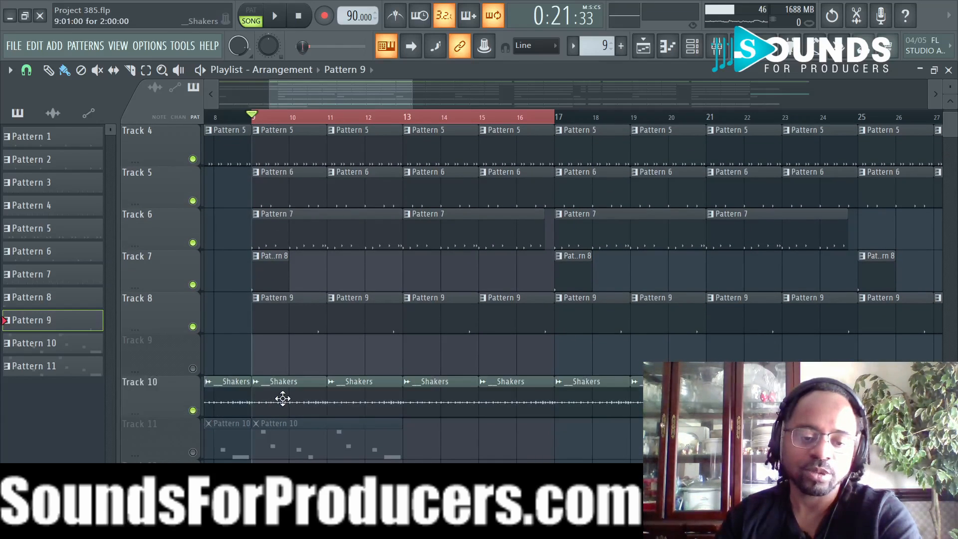
Play the looped section with the Shakers layer included and stop playback.
left_click(278, 18)
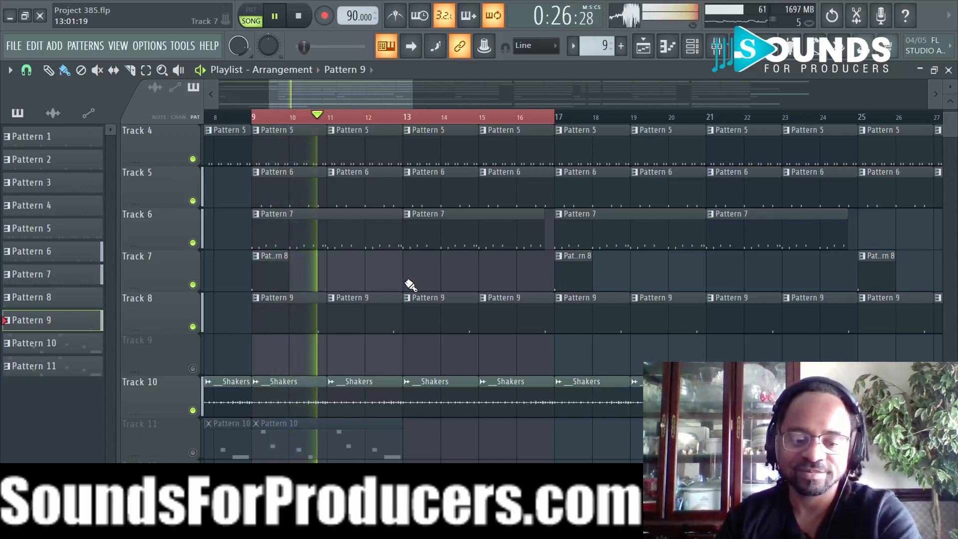
scroll(407, 284, "down", 1)
scroll(450, 288, "up", 4)
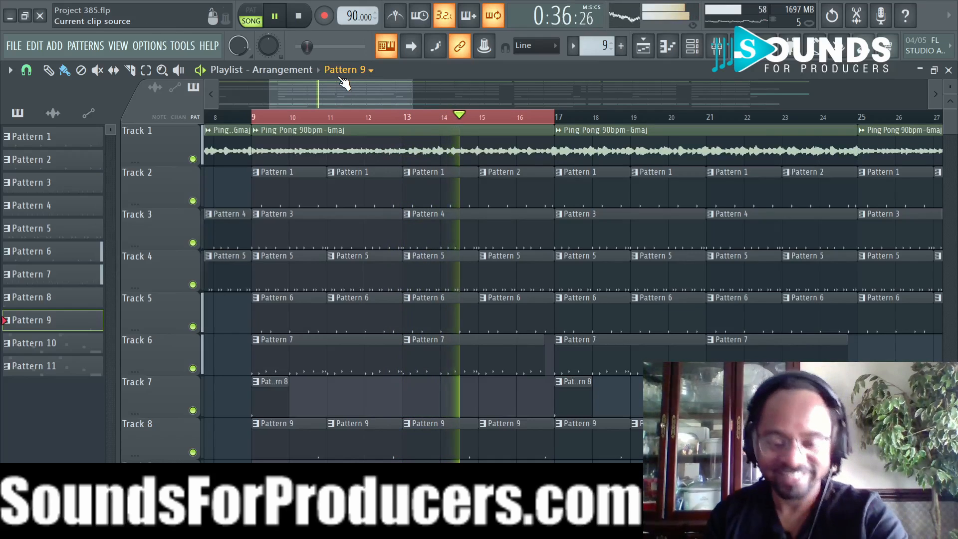
left_click(298, 16)
Look over the playlist tracks and the channel rack, and close the rack.
scroll(452, 380, "down", 3)
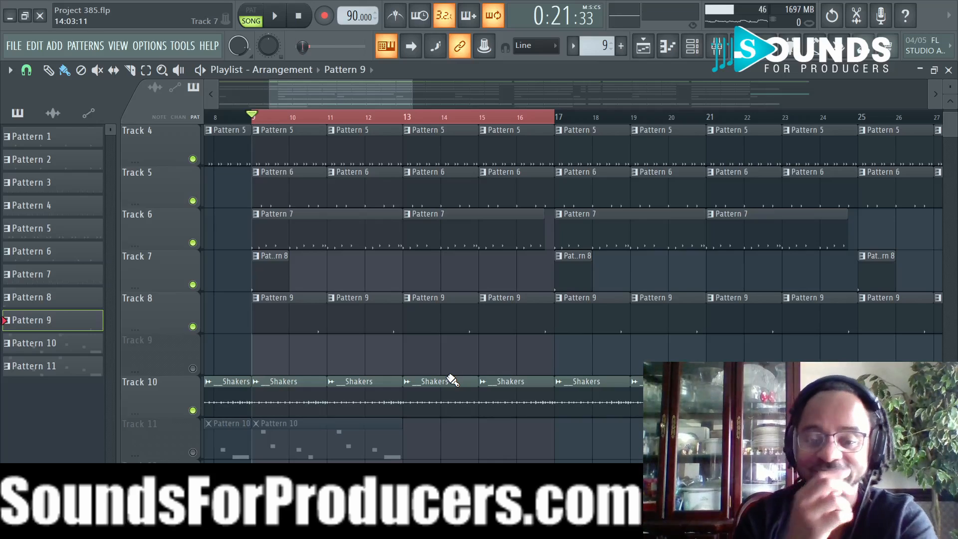
scroll(342, 300, "up", 3)
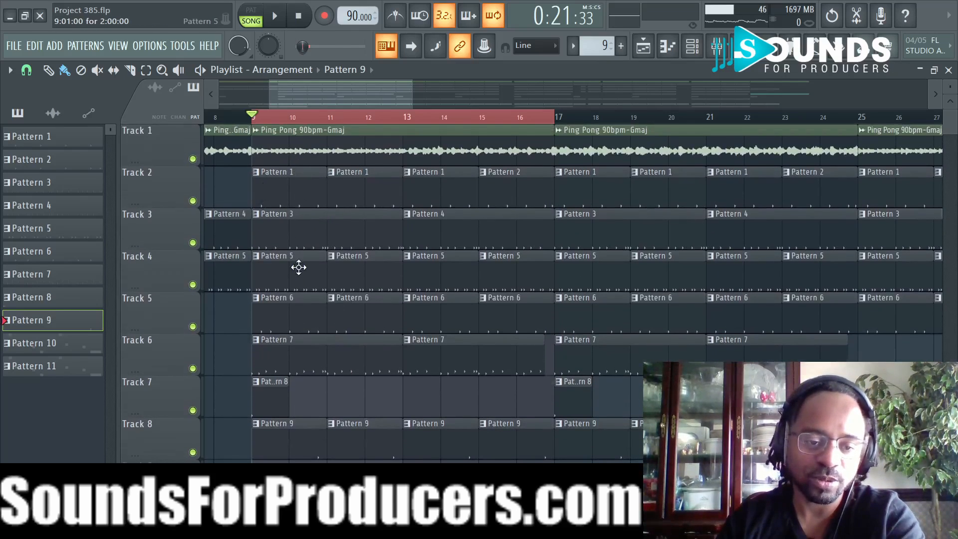
scroll(446, 297, "down", 2)
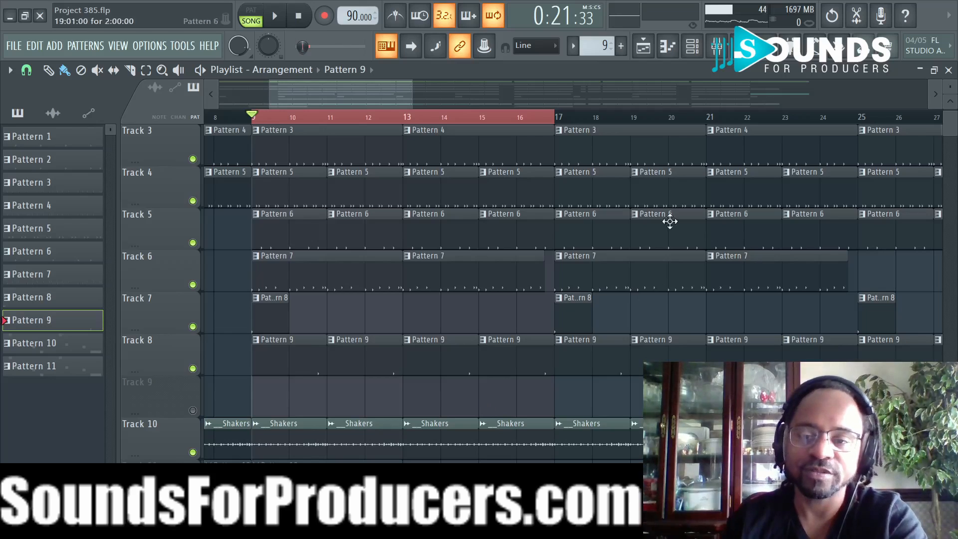
left_click(691, 46)
left_click_drag(732, 188, 295, 249)
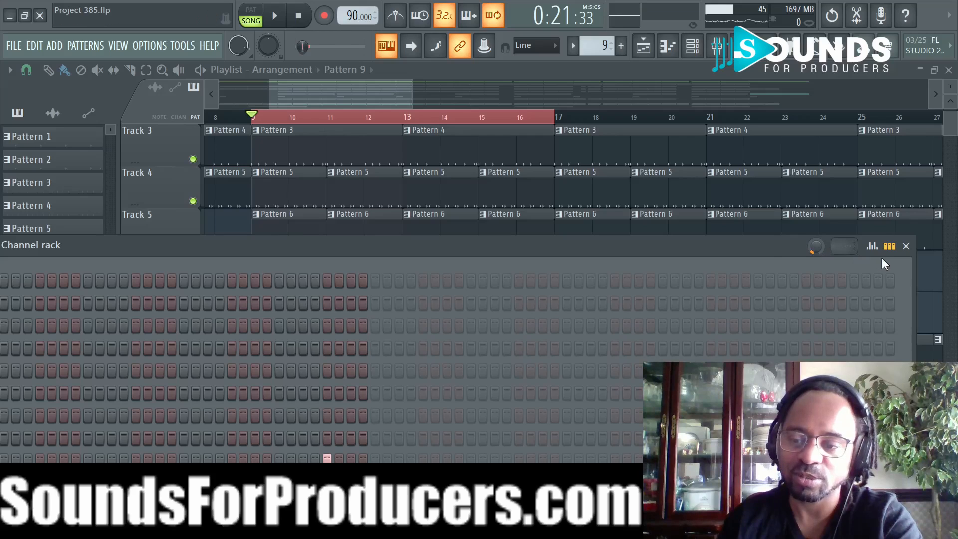
left_click(907, 248)
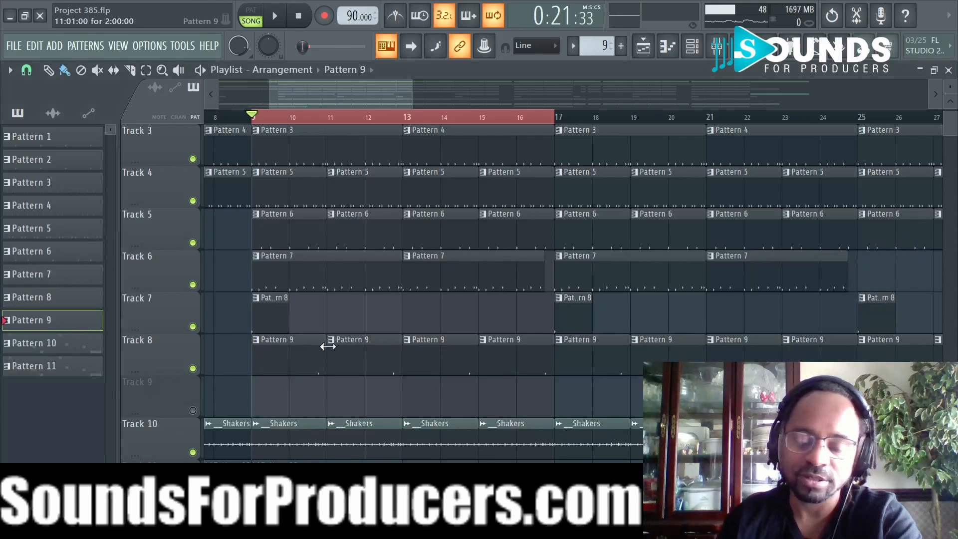
Unmute Track 11 and Track 9 in the playlist and pick Pattern 10 from its clip.
scroll(344, 347, "down", 3)
scroll(346, 346, "up", 5)
scroll(347, 347, "down", 4)
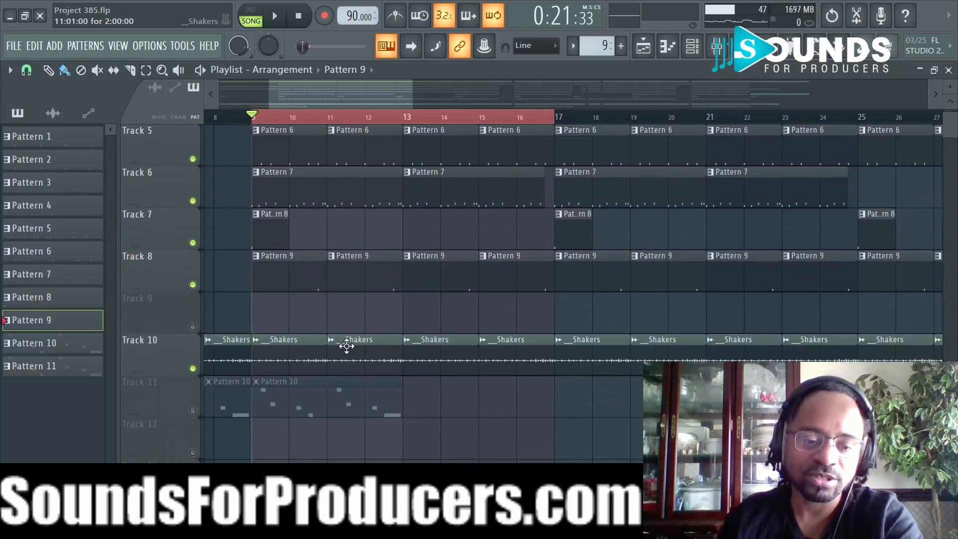
left_click(193, 411)
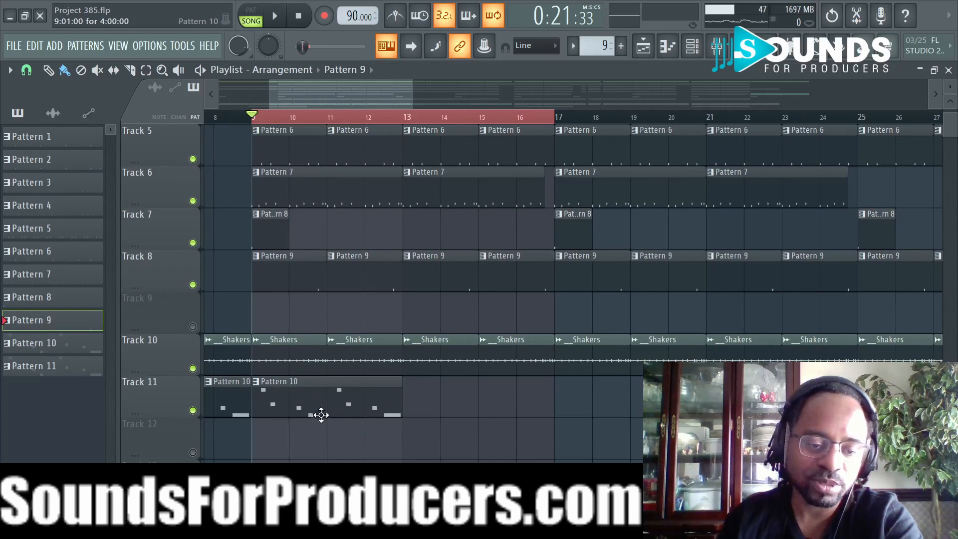
left_click(321, 416)
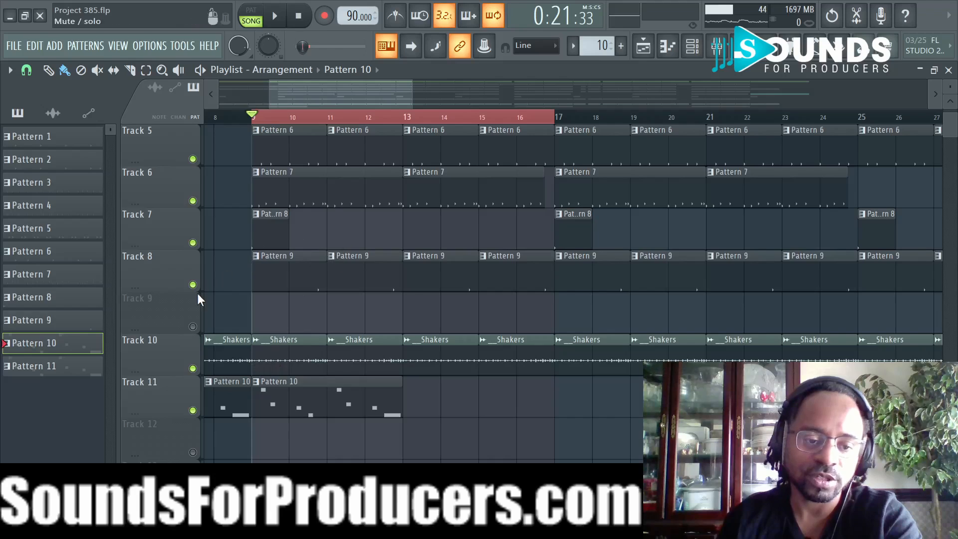
left_click(194, 327)
Play the looped section with Pattern 10 on Track 11 included, stop playback, and look over the tracks.
left_click(284, 20)
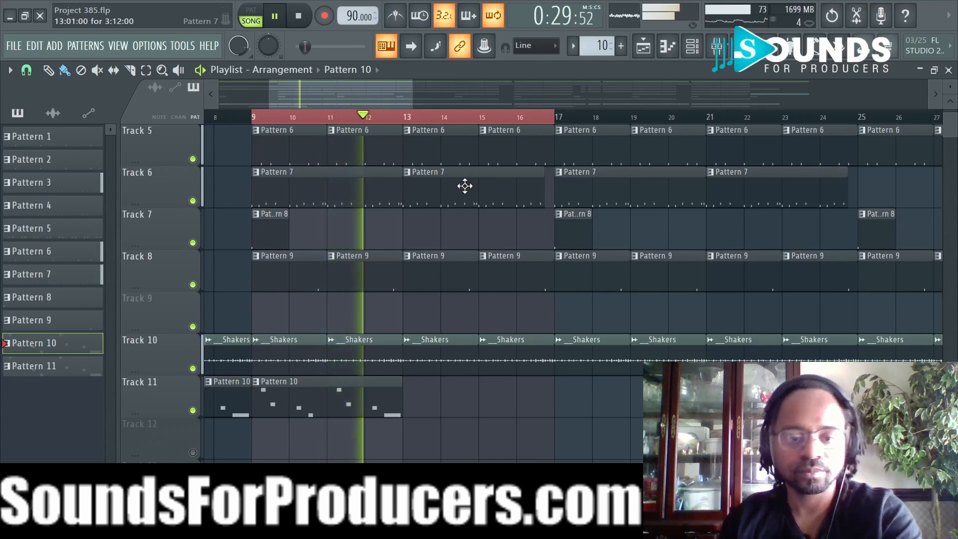
left_click(305, 20)
scroll(562, 392, "up", 3)
scroll(568, 456, "down", 2)
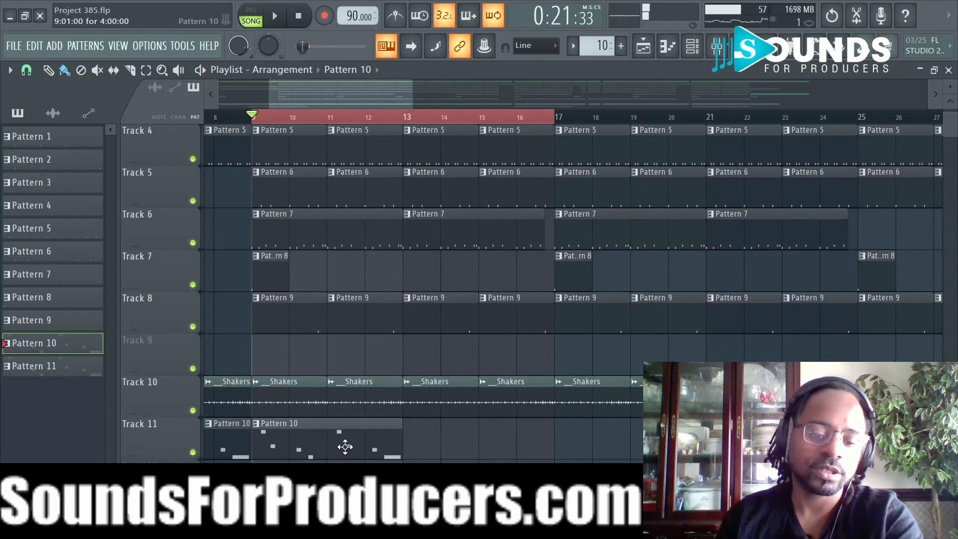
Examine the Kontakt 5 channel's Exhale instrument and its Gentle Tap preset from the channel rack, and close both windows.
left_click(692, 46)
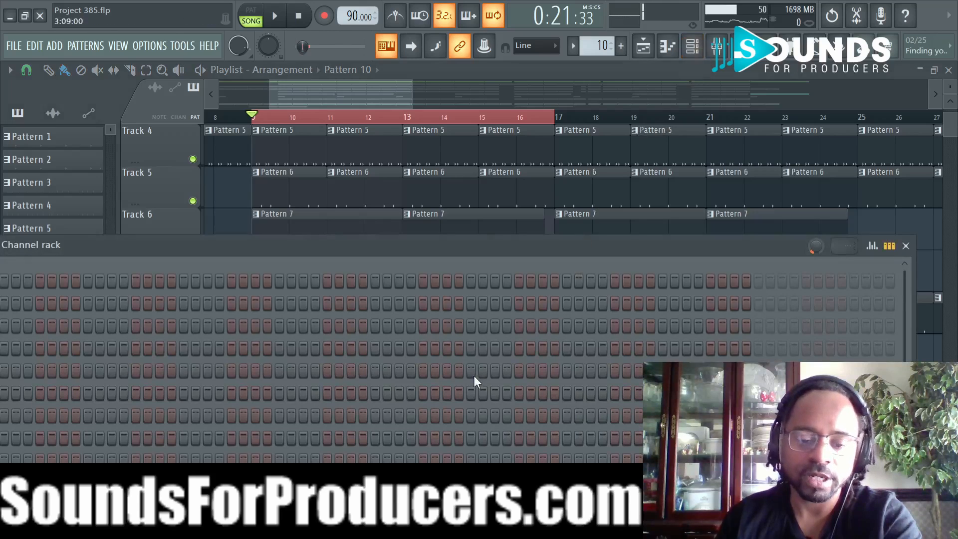
left_click_drag(342, 245, 688, 191)
scroll(468, 278, "down", 2)
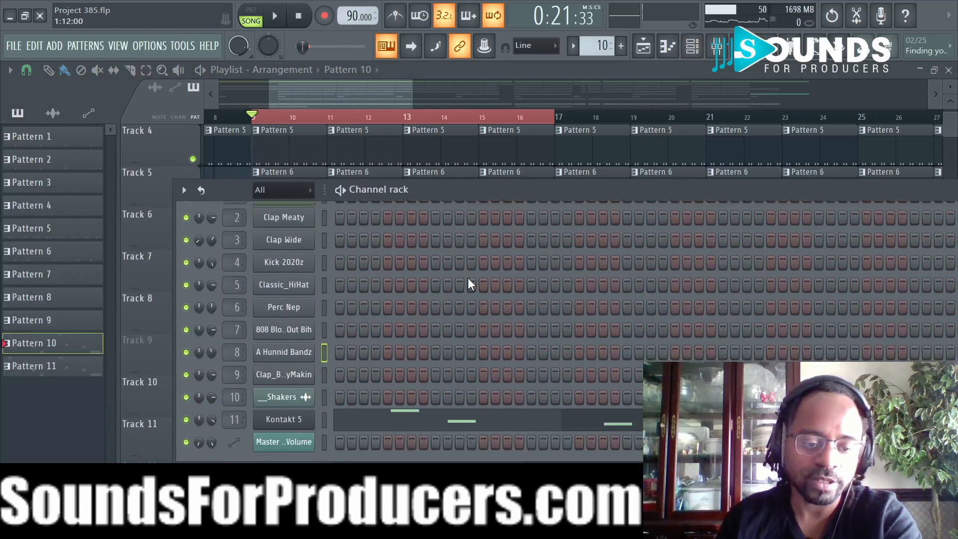
left_click(288, 414)
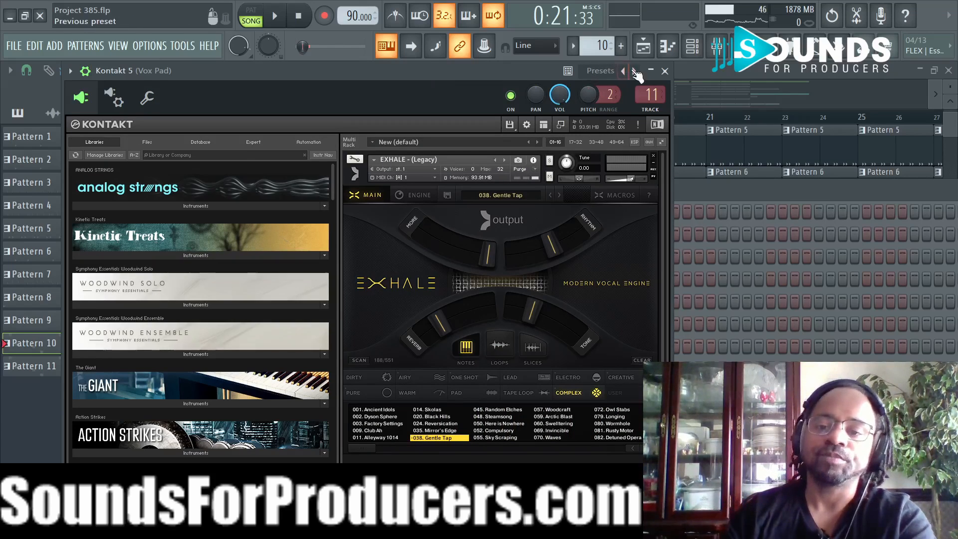
left_click(665, 71)
left_click(540, 522)
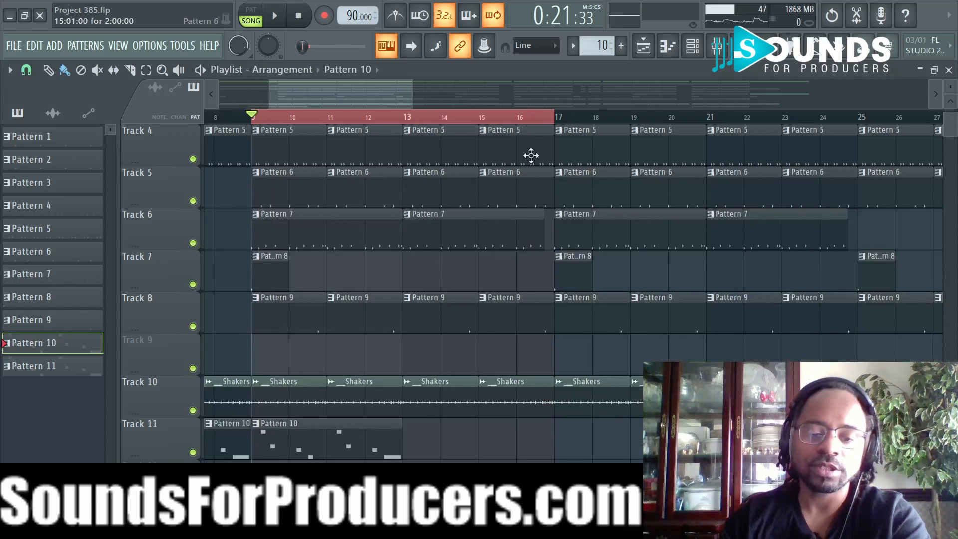
Examine the Fruity parametric EQ 2, Fruity Reeverb 2 and Fruity Delay 3 effects on the Vox Pad mixer track.
scroll(525, 117, "down", 2)
left_click(725, 44)
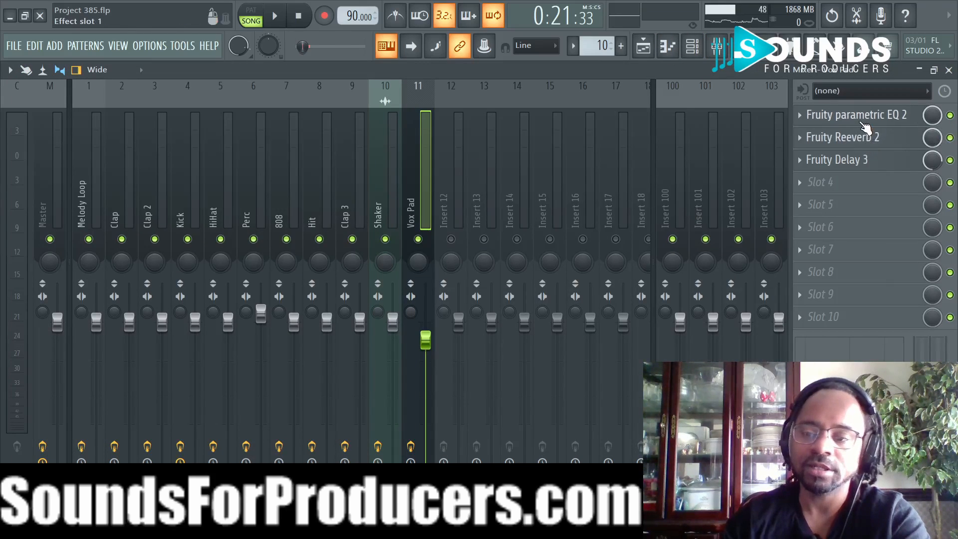
left_click(863, 120)
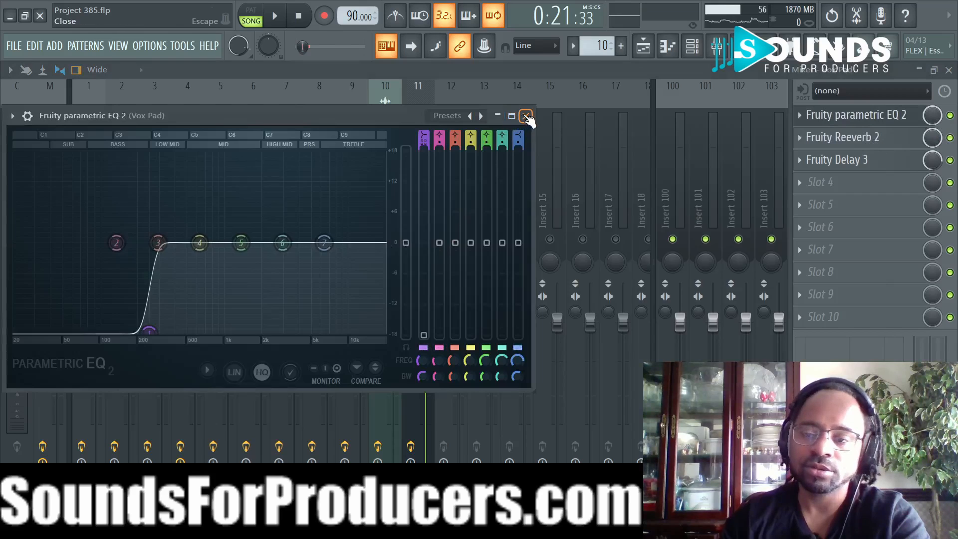
left_click(528, 117)
left_click(831, 138)
left_click(419, 133)
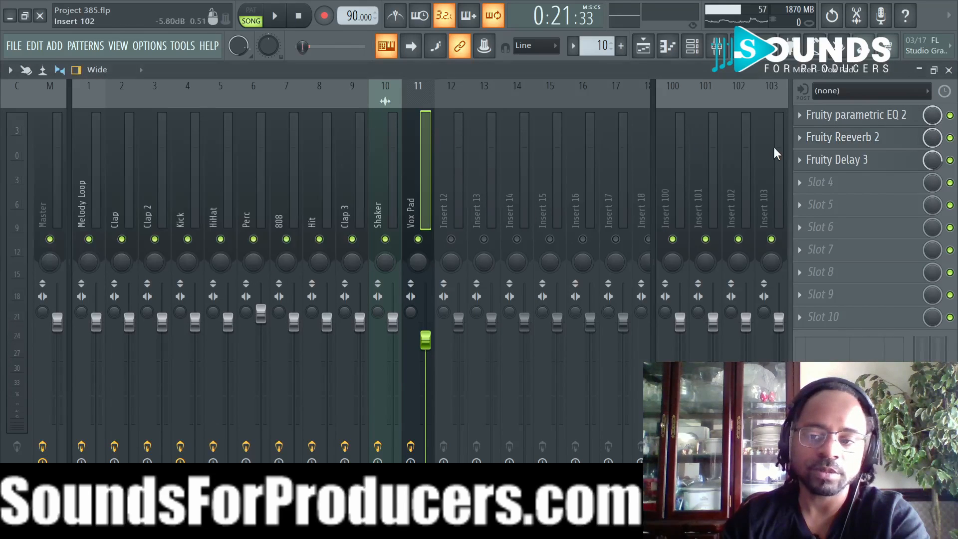
left_click(833, 160)
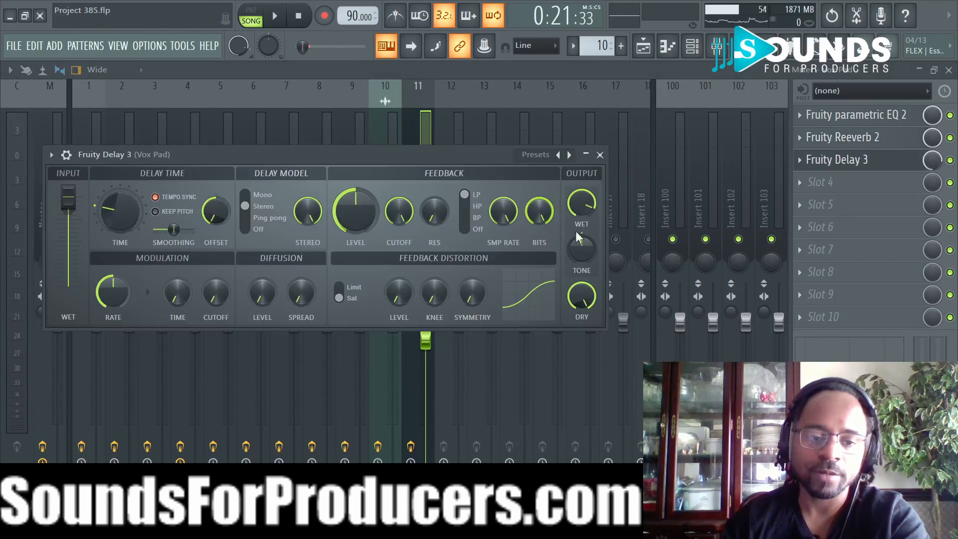
left_click(600, 155)
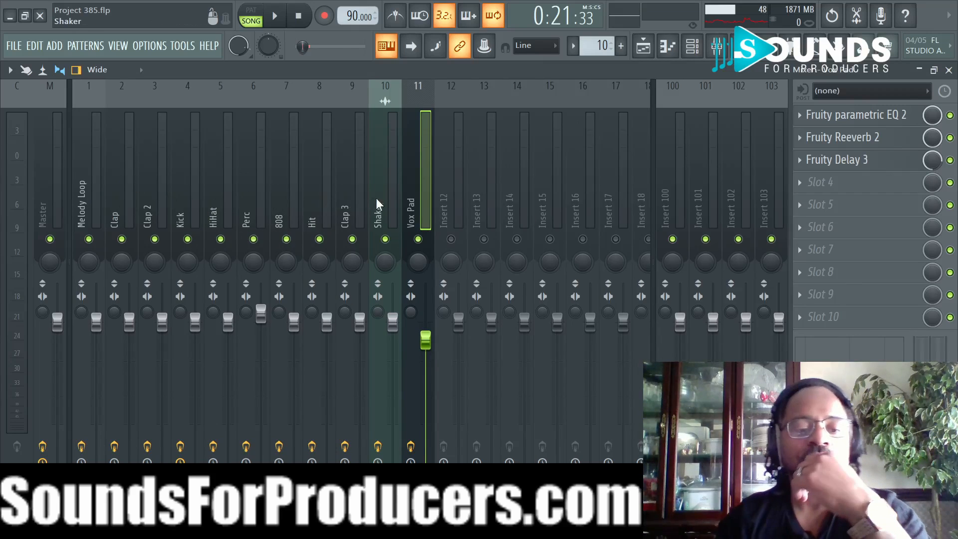
Open Neutron 2 on the Master track, dismiss its preset manager, and examine the Equalizer and Compressor 1 modules.
left_click(47, 167)
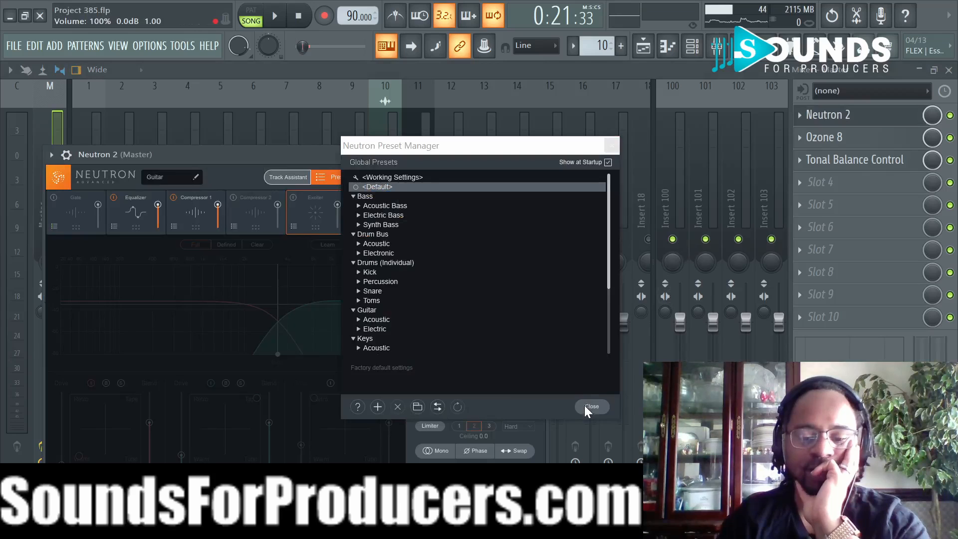
left_click(591, 407)
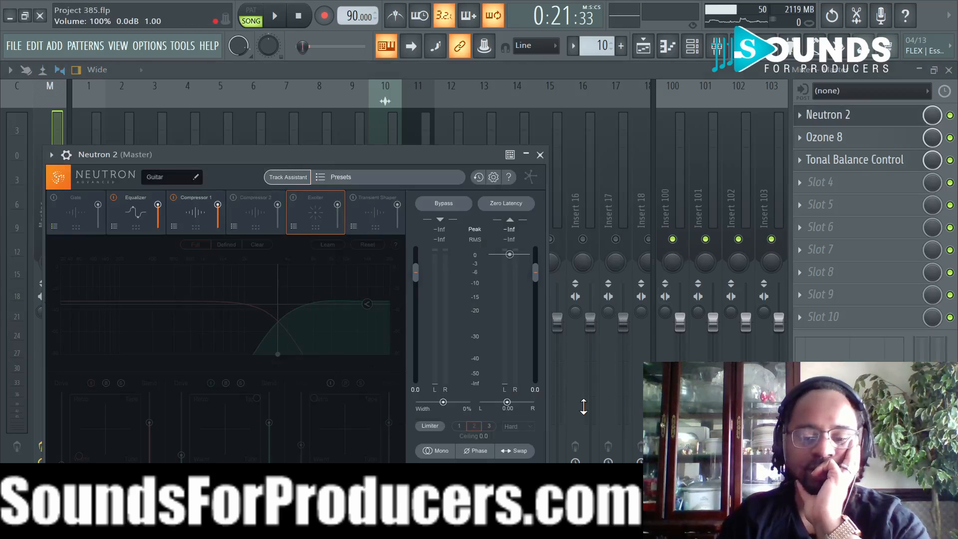
left_click(136, 213)
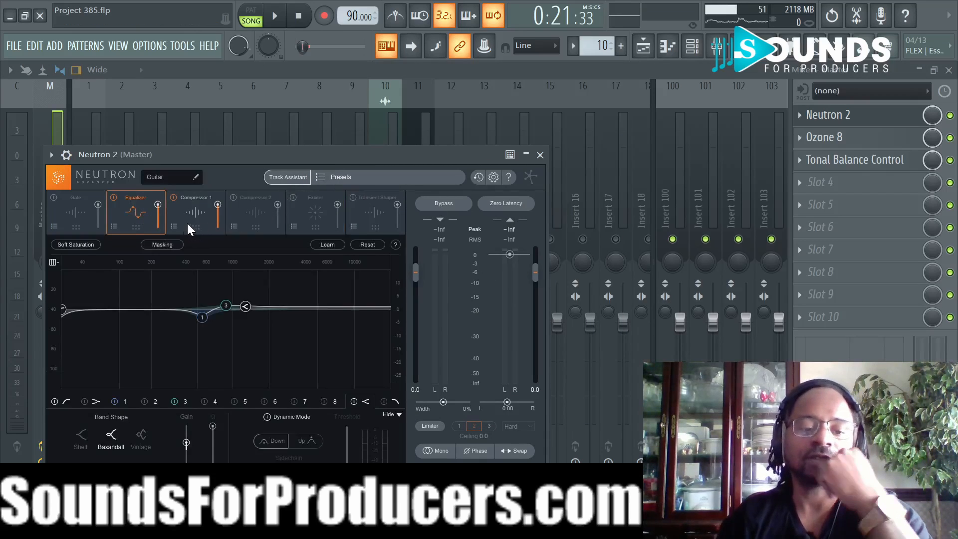
left_click(181, 222)
left_click(134, 213)
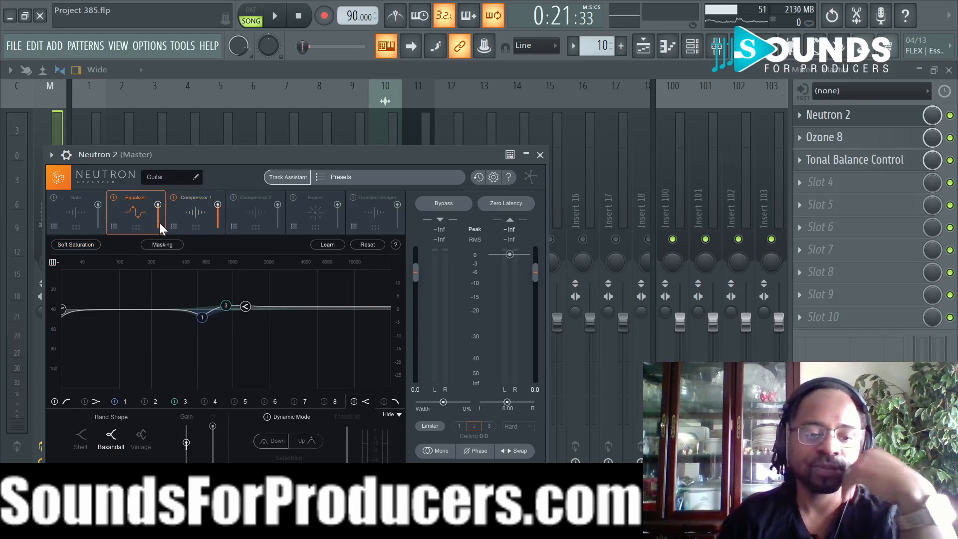
left_click(187, 224)
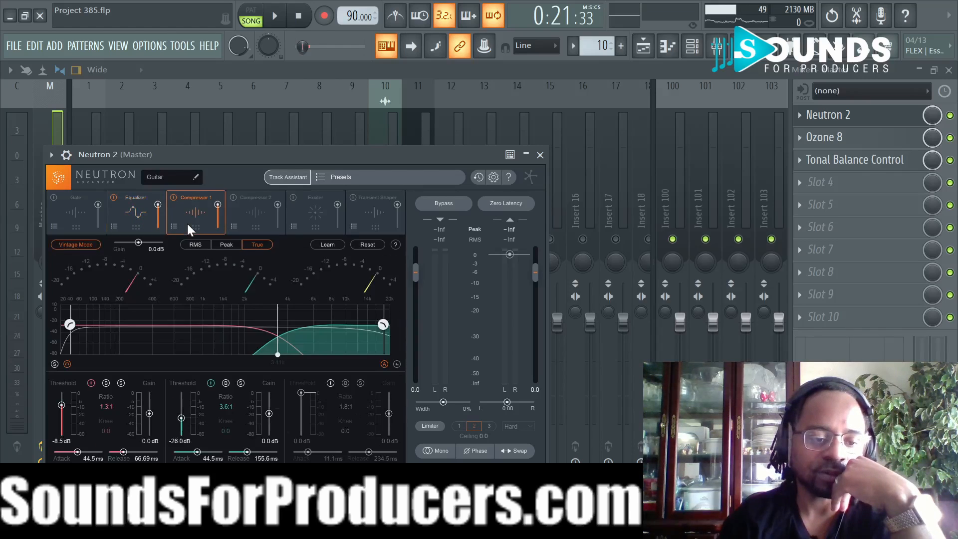
left_click(131, 222)
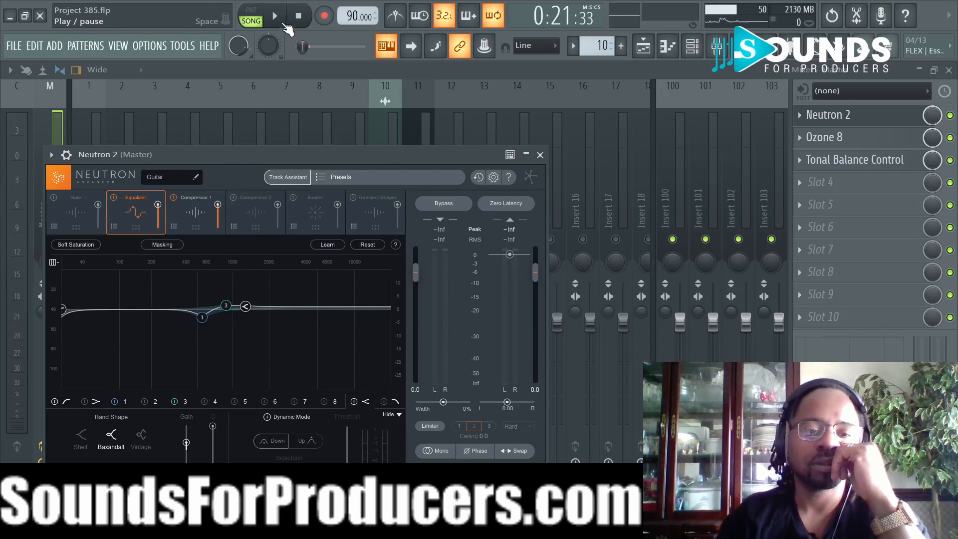
Play the beat while switching Neutron 2's global bypass on and off to compare the sound, and stop playback.
key("space")
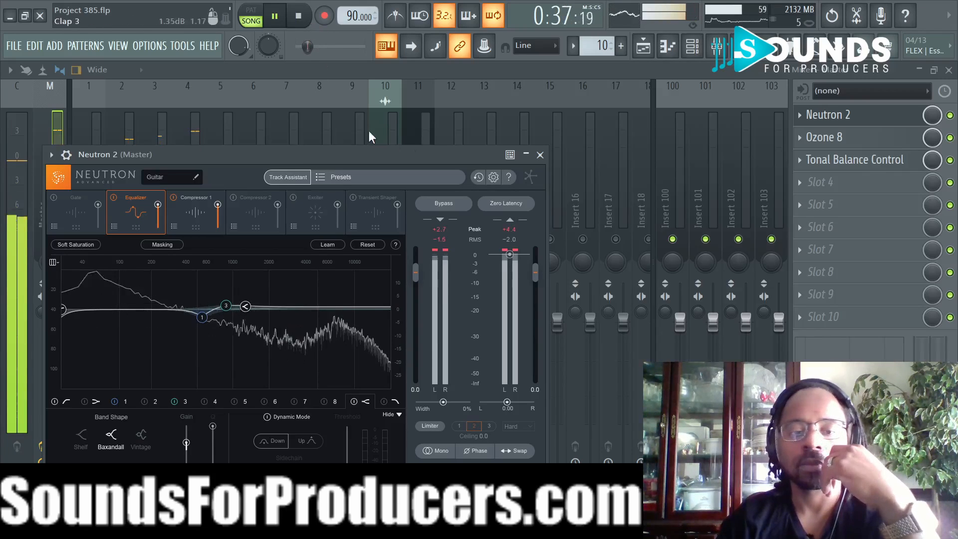
left_click(449, 204)
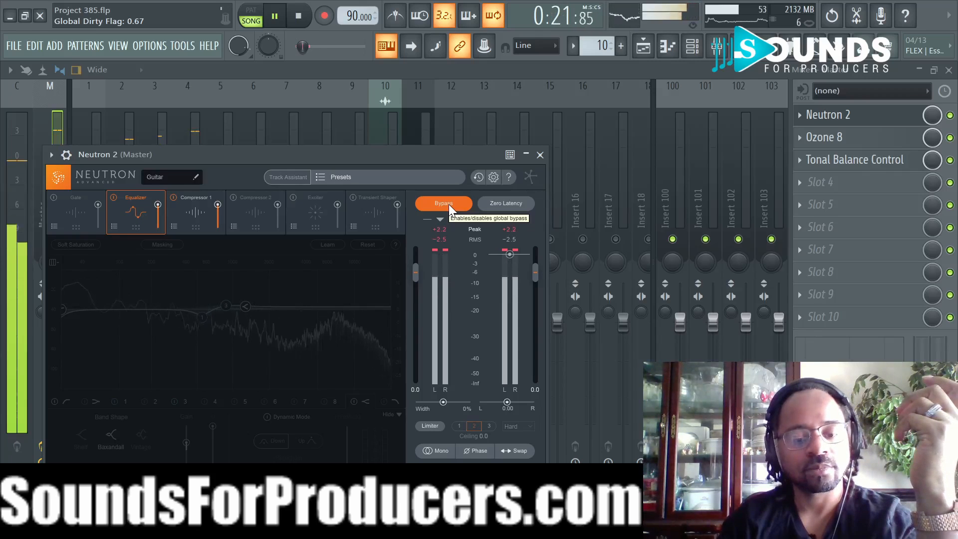
left_click(448, 205)
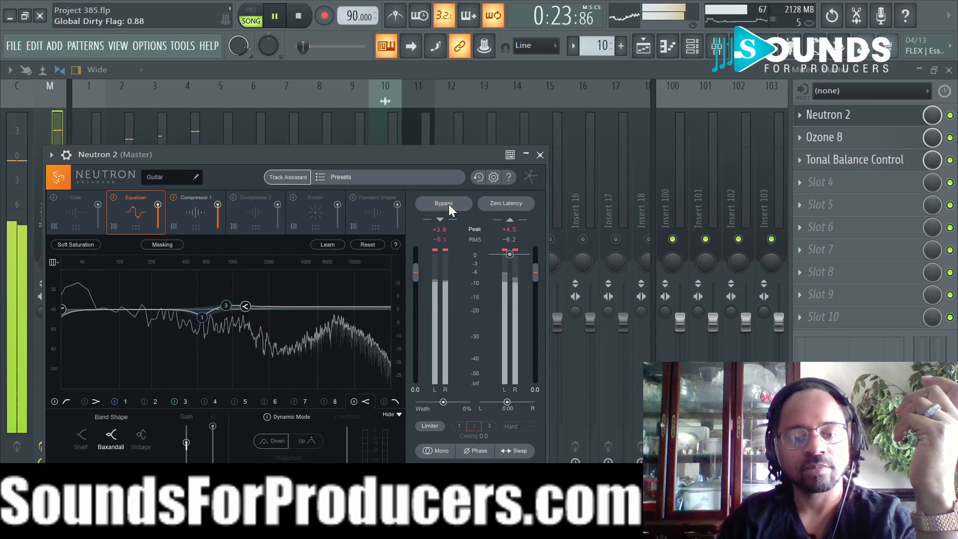
key("space")
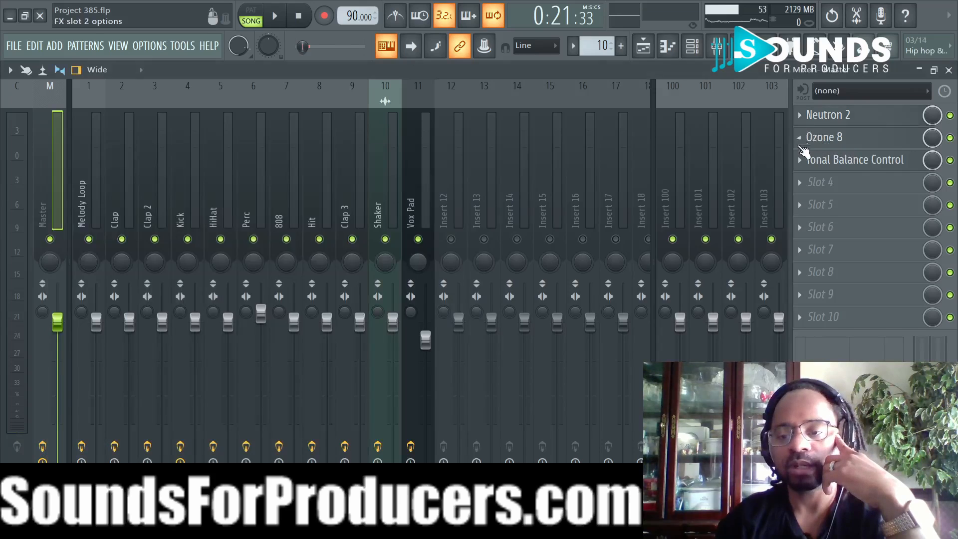
Open Ozone 8 on the Master track and look through its Equalizer, Dynamic EQ, Imager, Vintage Tape and Maximizer modules.
key("Escape")
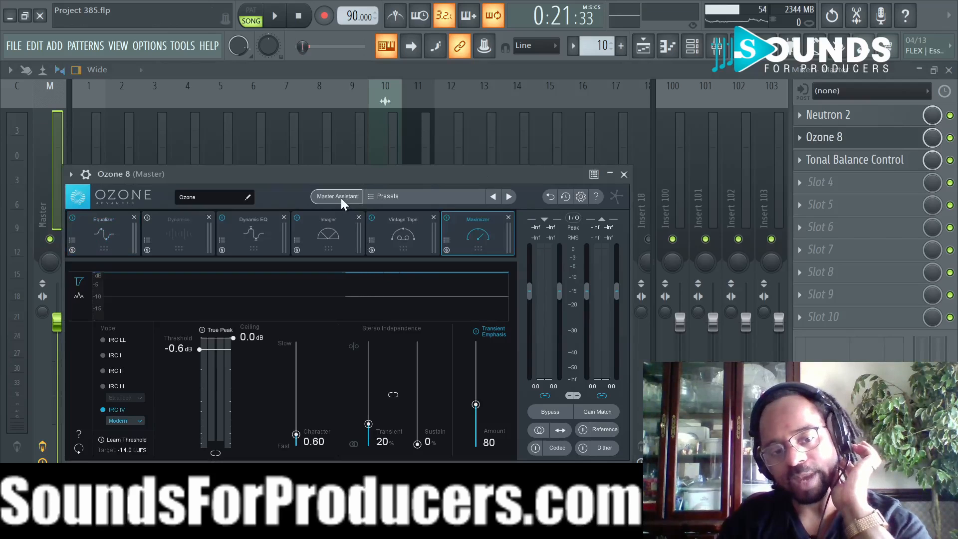
left_click(127, 241)
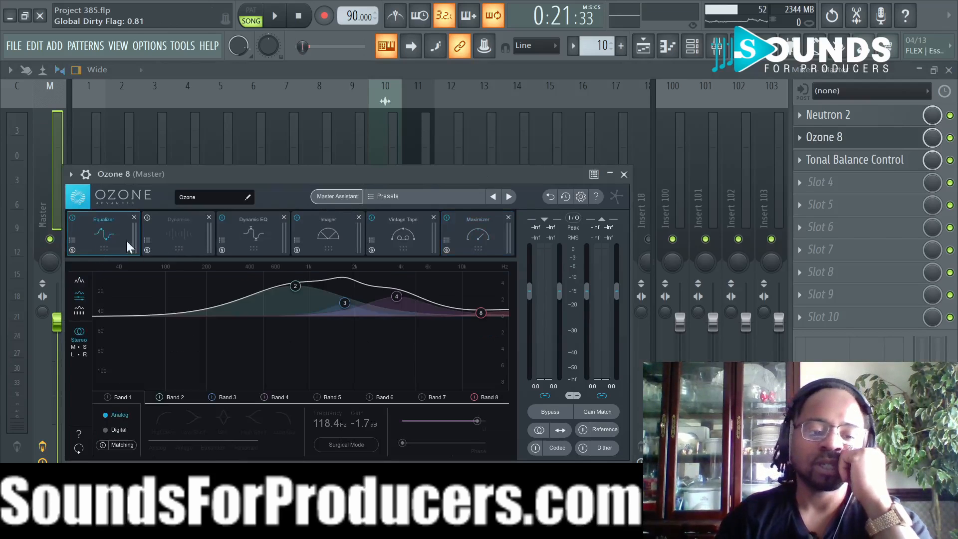
left_click(255, 240)
left_click(394, 243)
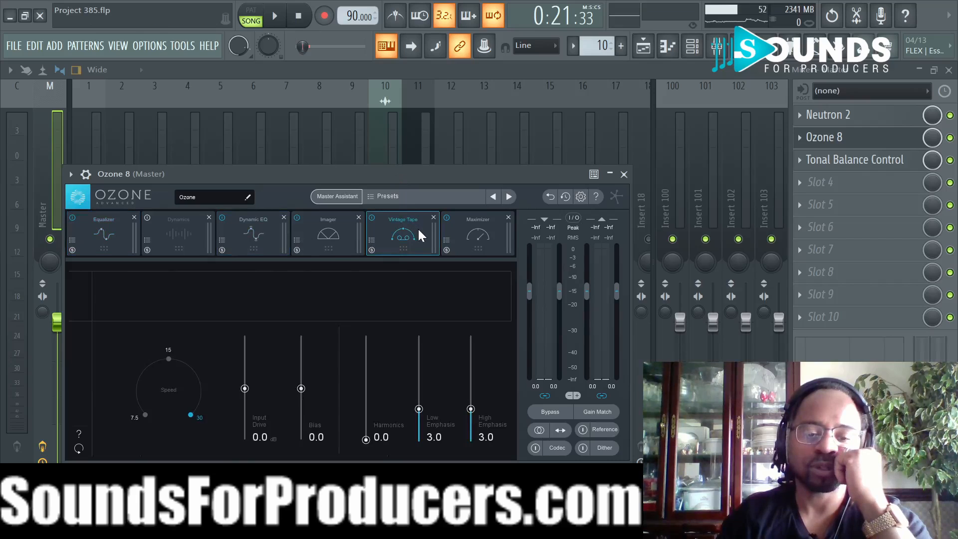
left_click(463, 234)
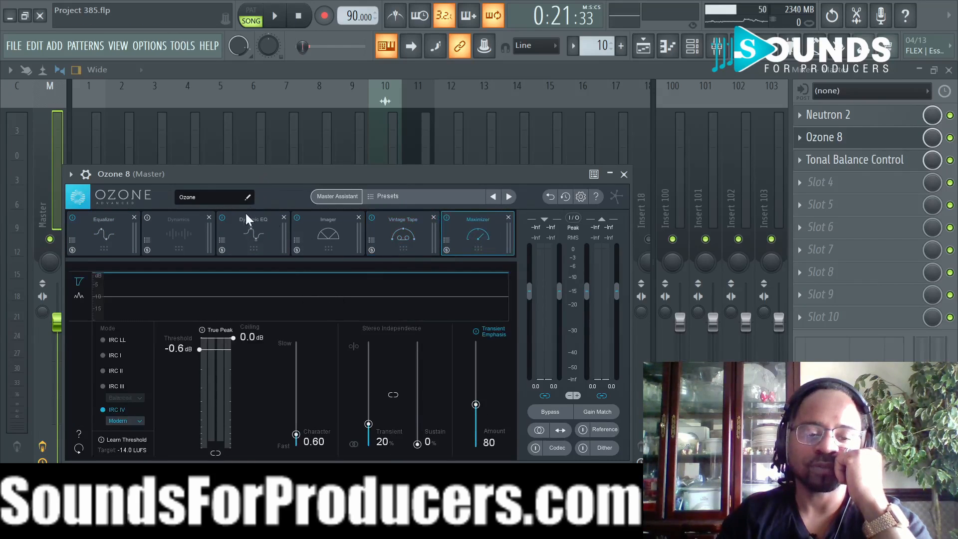
left_click(101, 238)
left_click(247, 235)
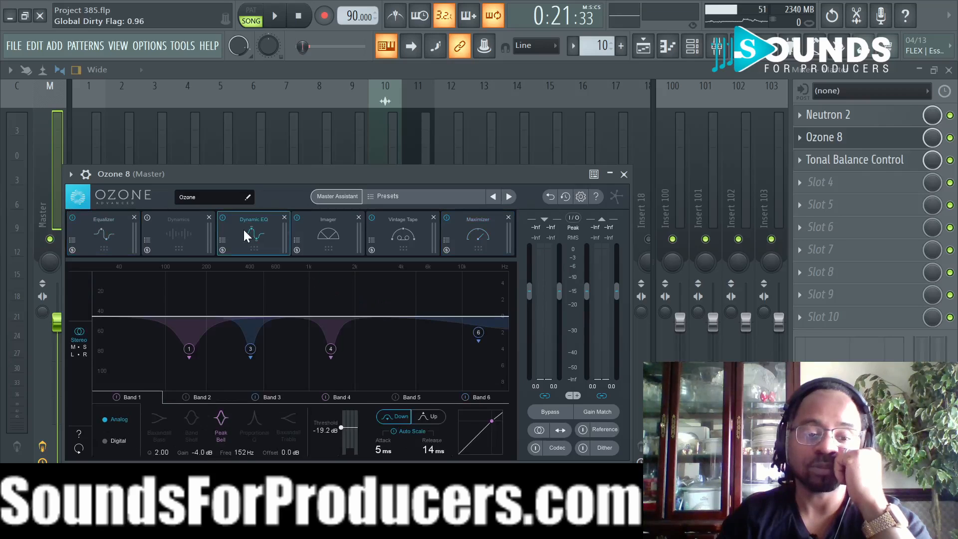
left_click(394, 243)
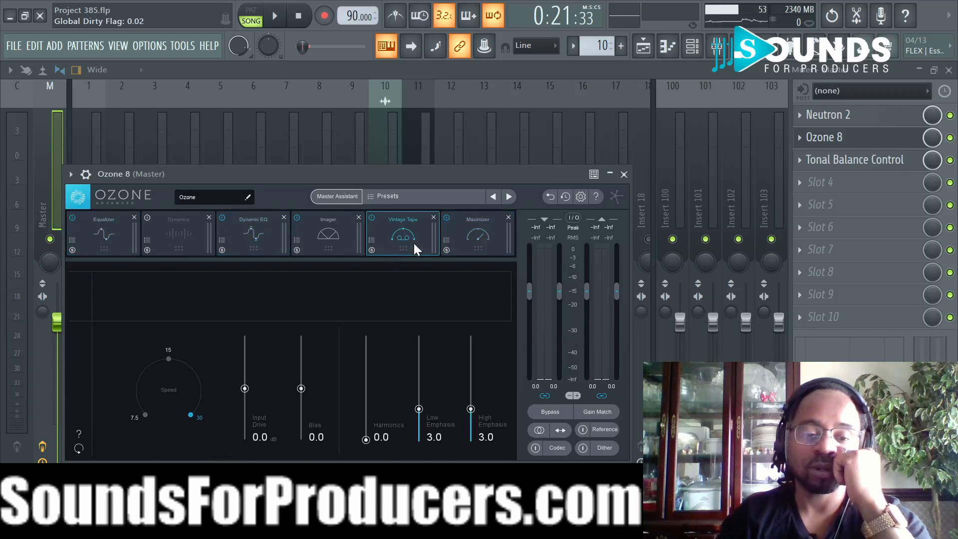
left_click(462, 243)
left_click(326, 237)
left_click(254, 238)
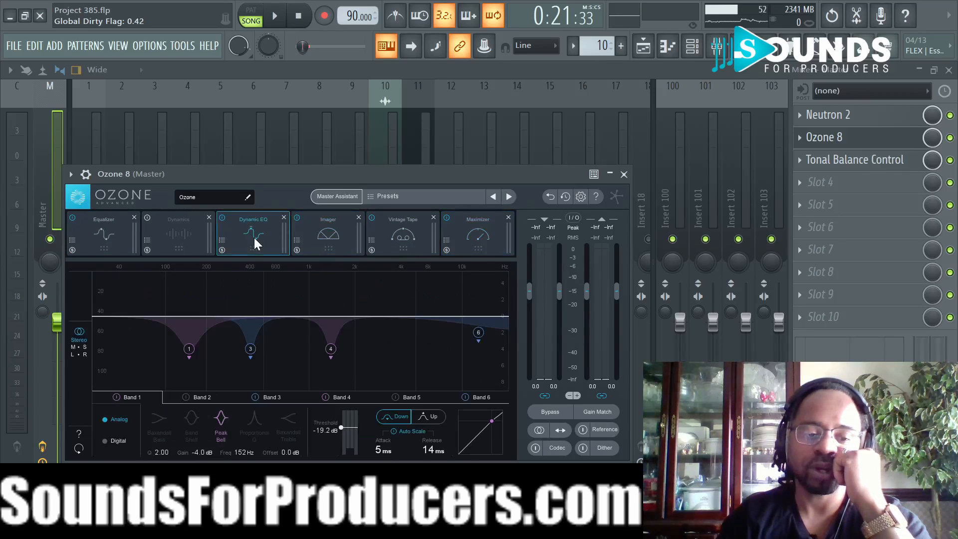
Review Ozone 8's active modules in chain order from the Equalizer to the Maximizer, and close the plug-in.
left_click(96, 246)
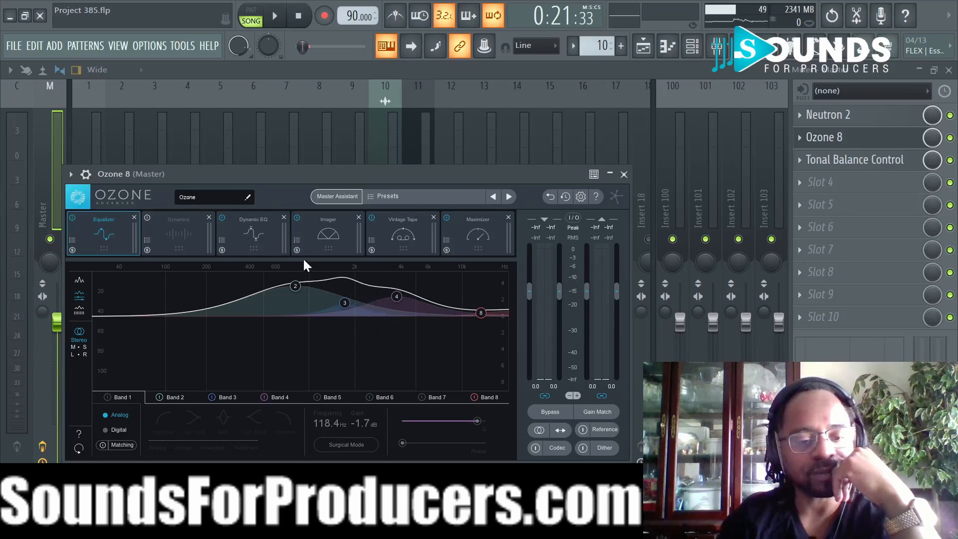
left_click(247, 251)
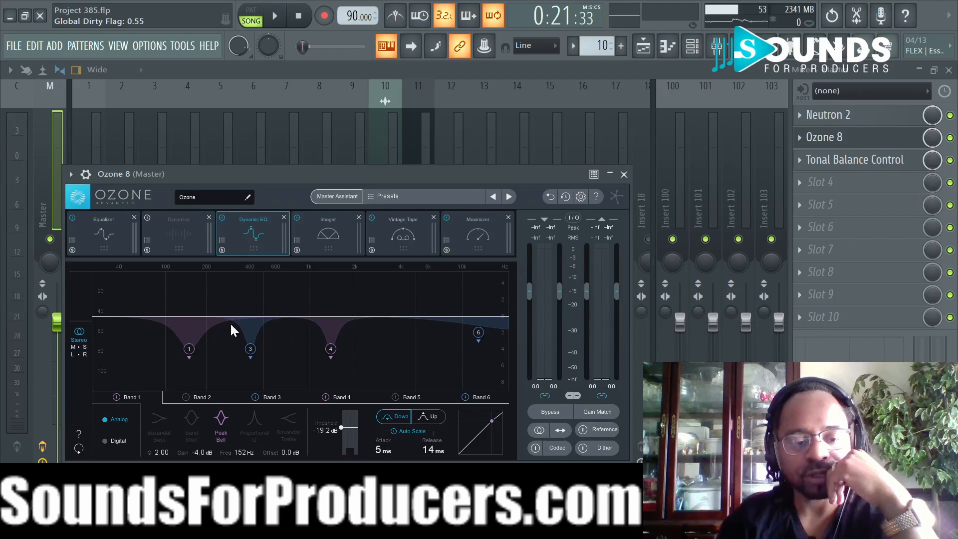
left_click(341, 239)
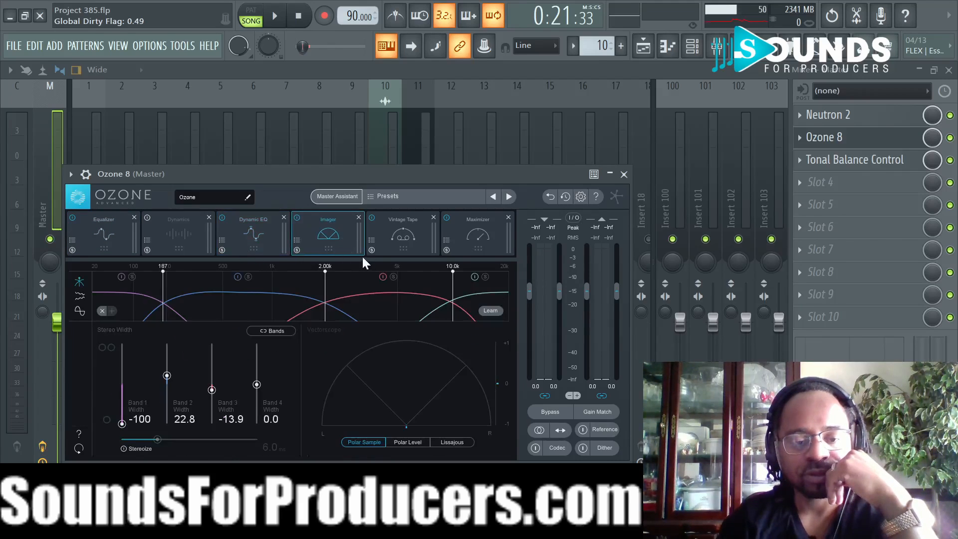
left_click(411, 240)
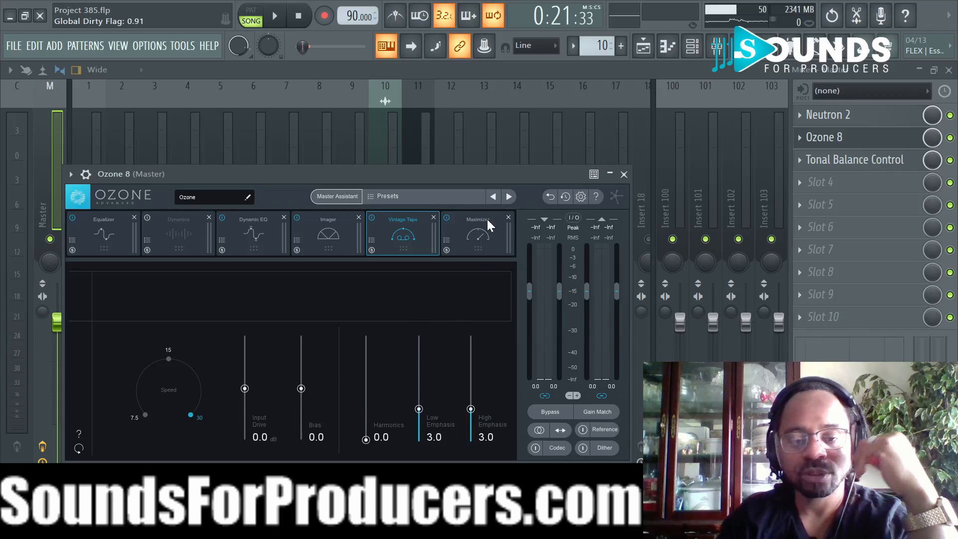
left_click(477, 244)
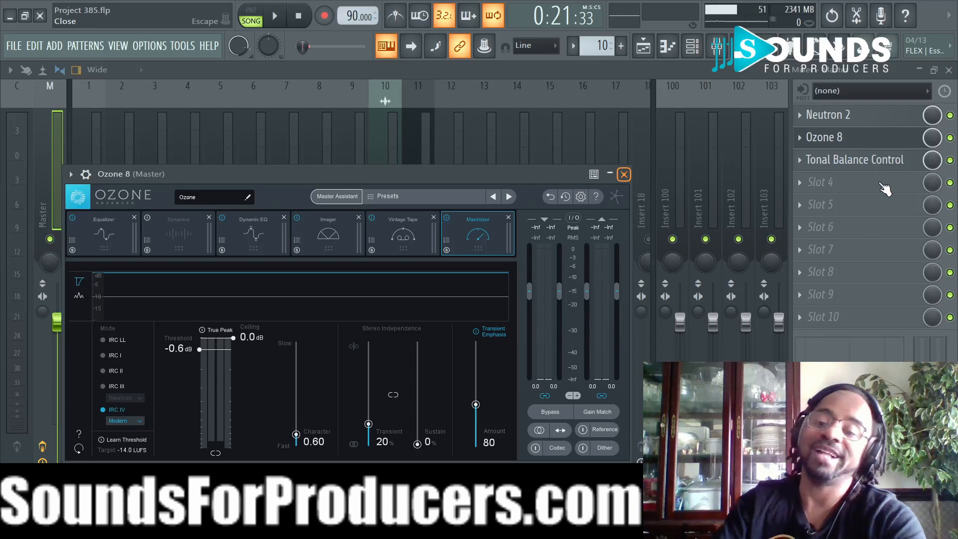
key("Escape")
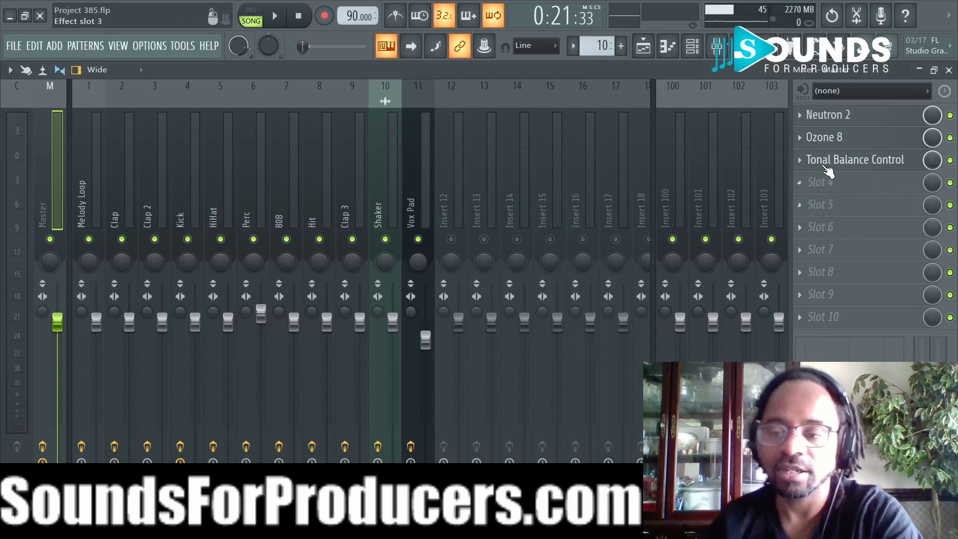
Check the playing beat against the Bass Heavy target in the Master track's Tonal Balance Control, view the Broad display, and close it.
left_click(853, 167)
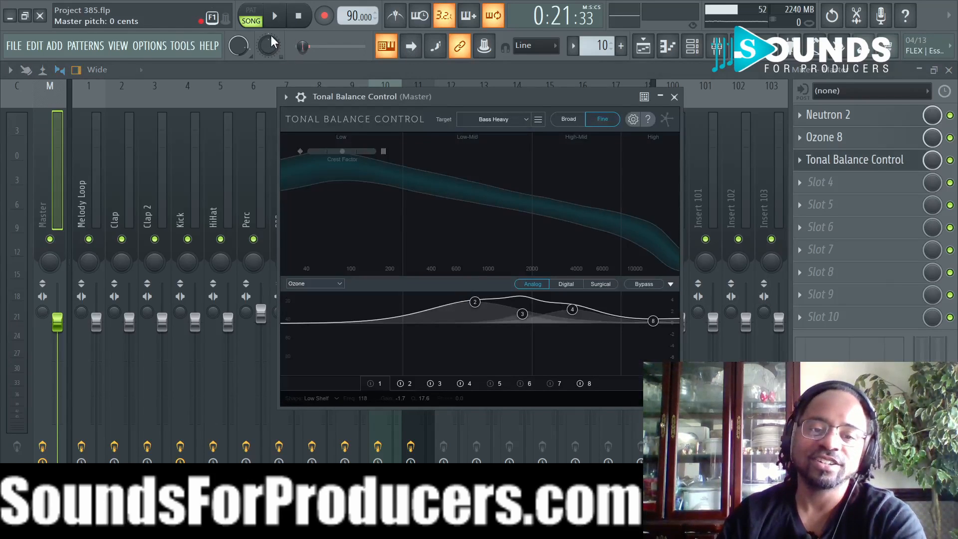
left_click(275, 17)
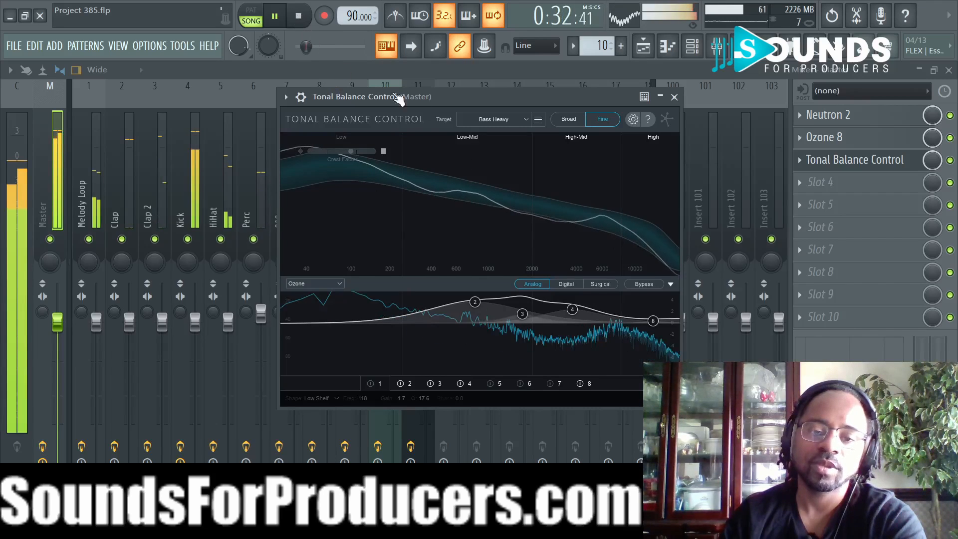
key("space")
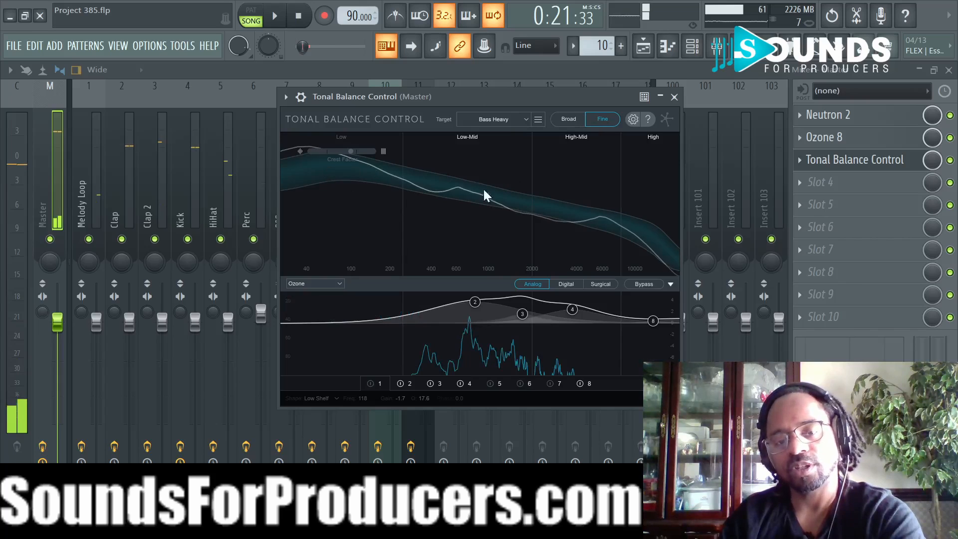
left_click(569, 119)
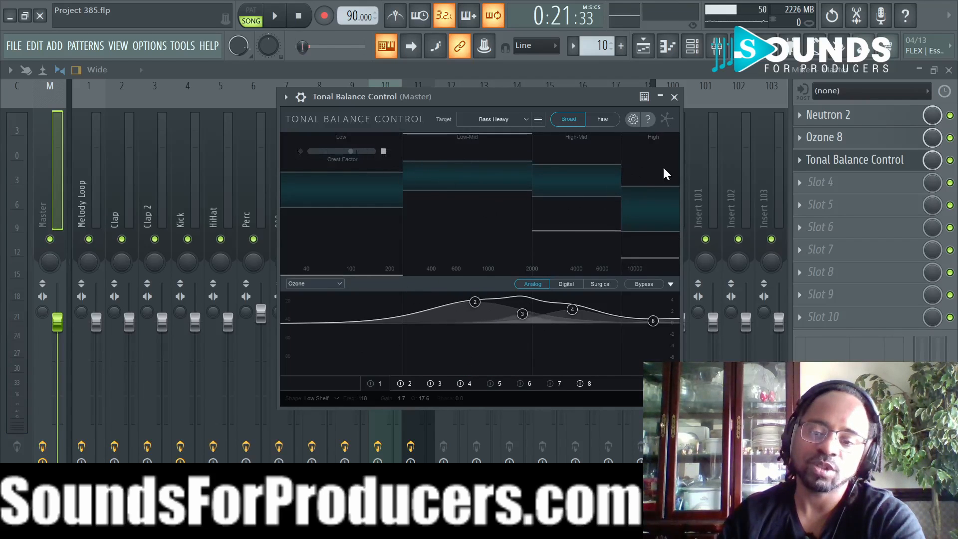
left_click(674, 96)
Show the playlist, clear the loop selection starting at bar 9, and return the playhead to the start of the song.
left_click(646, 47)
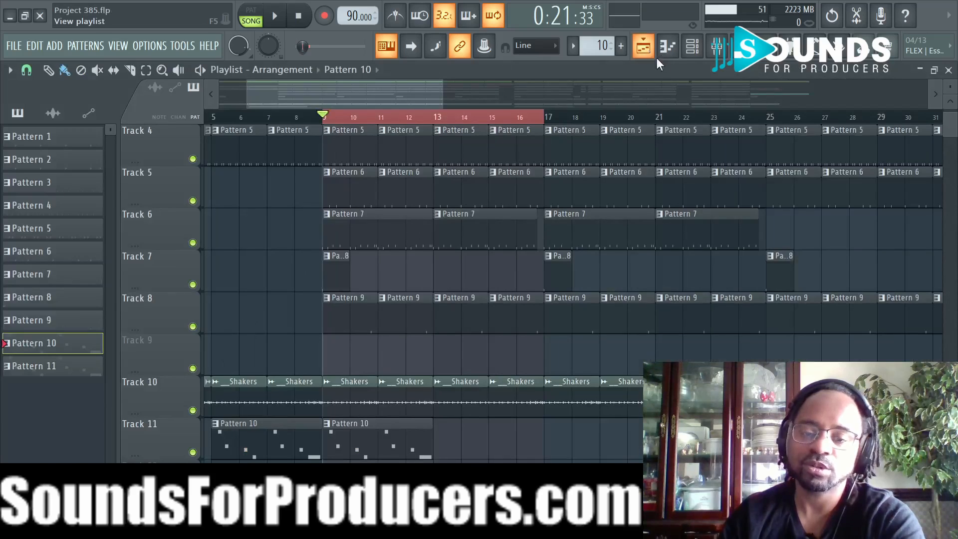
left_click(477, 122)
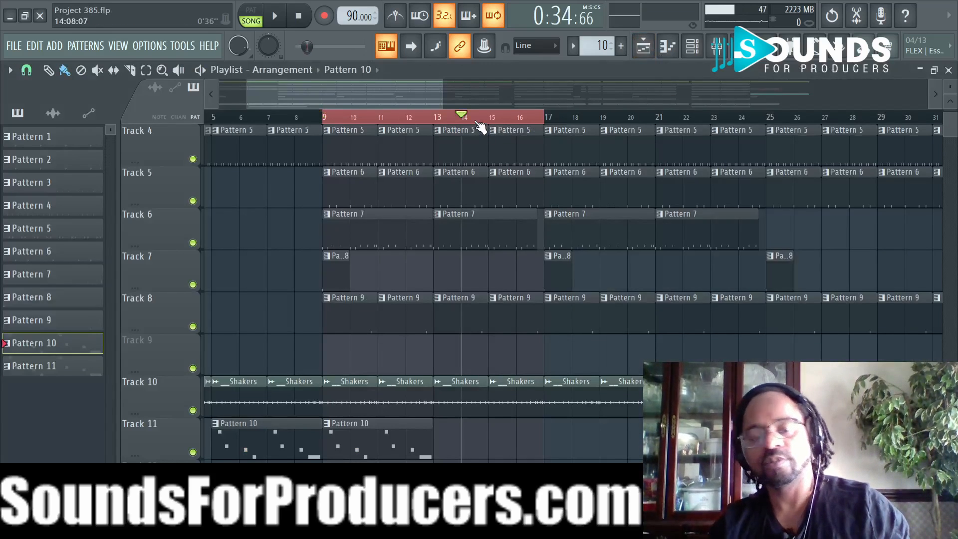
scroll(476, 121, "down", 5)
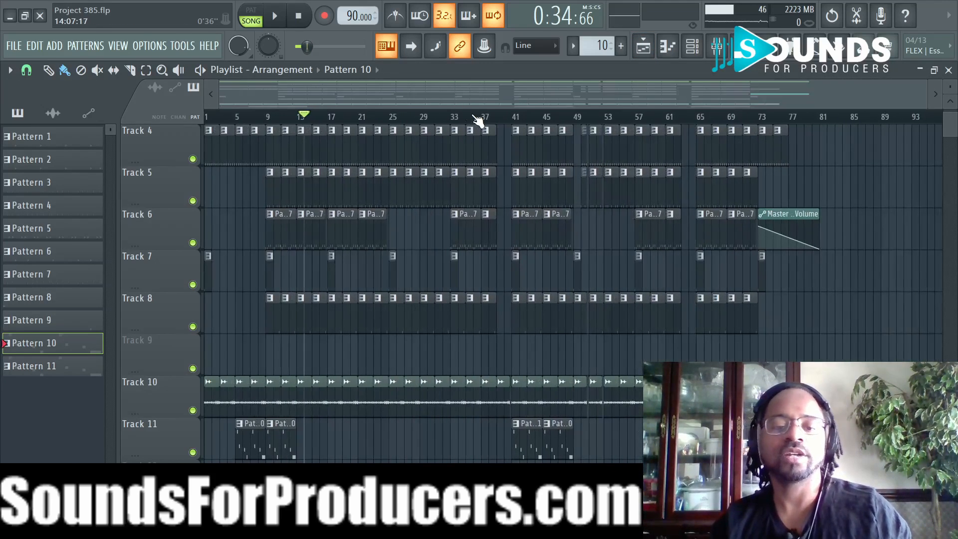
left_click(300, 17)
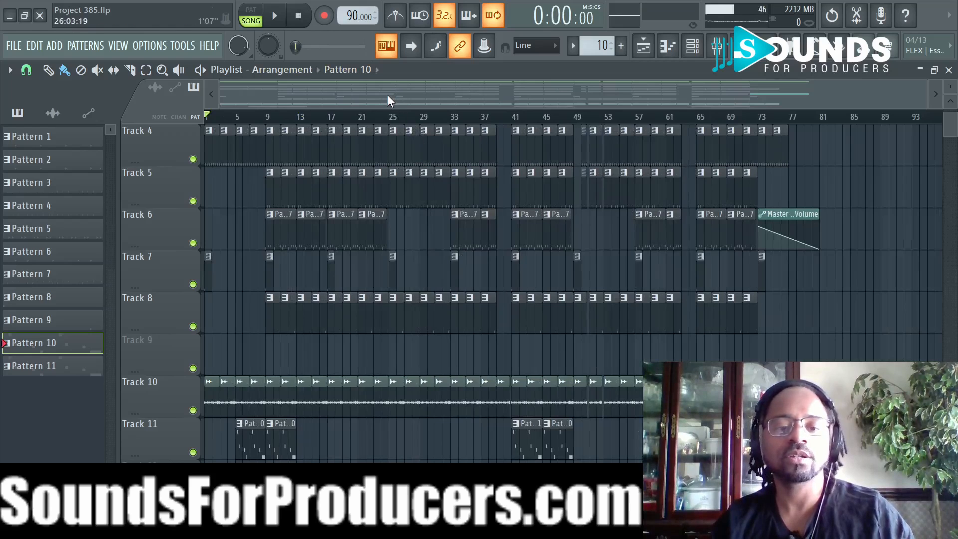
Play the full arrangement from the start, skip ahead to bar 23, and stop playback after listening through the following section.
scroll(390, 118, "up", 5)
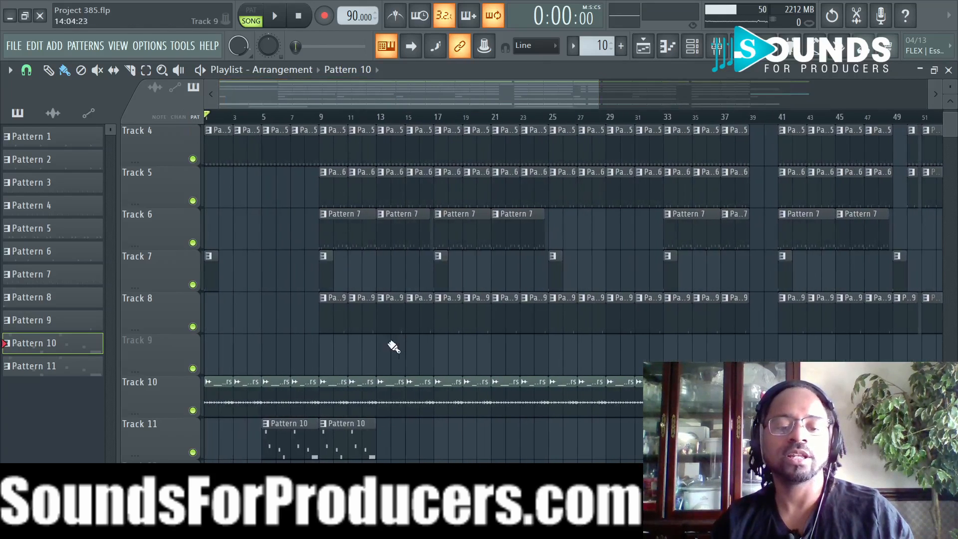
scroll(493, 378, "up", 3)
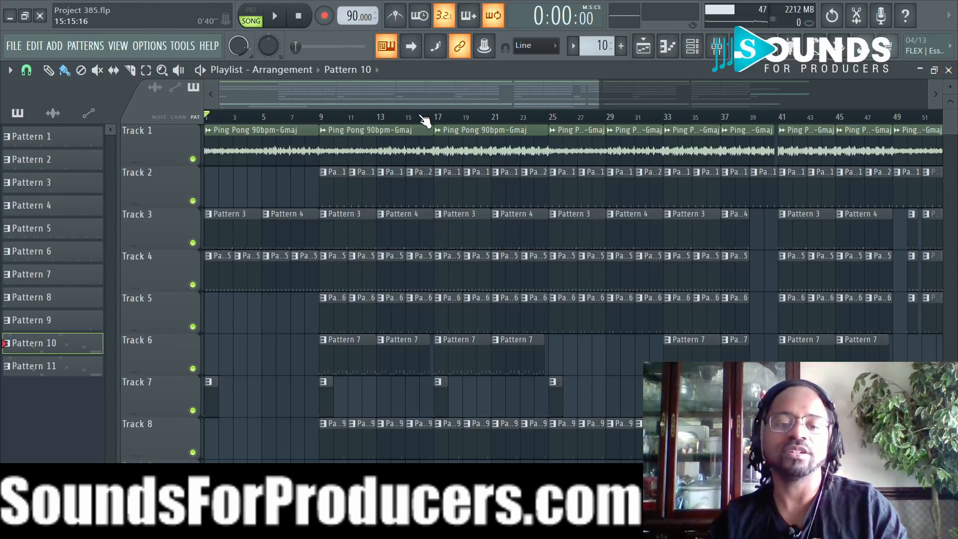
scroll(428, 122, "down", 3)
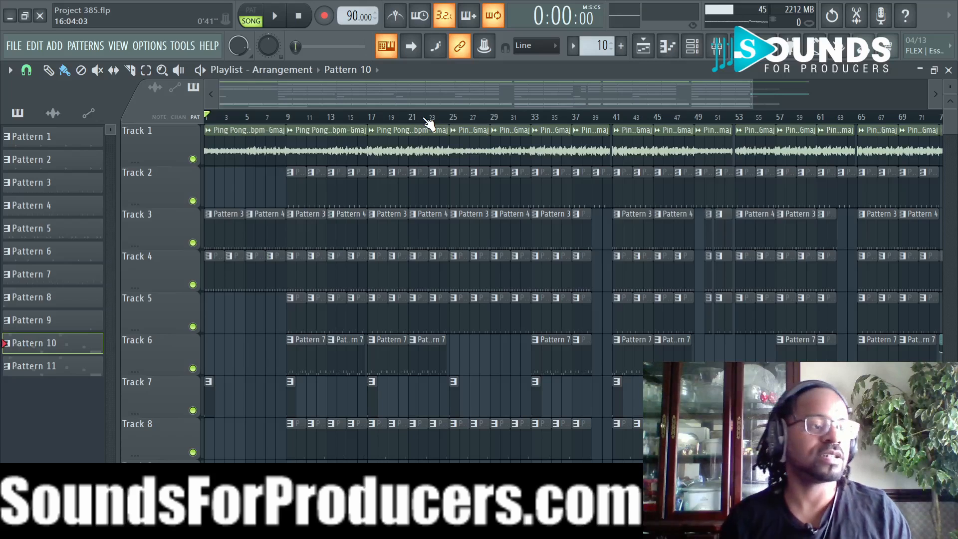
key("space")
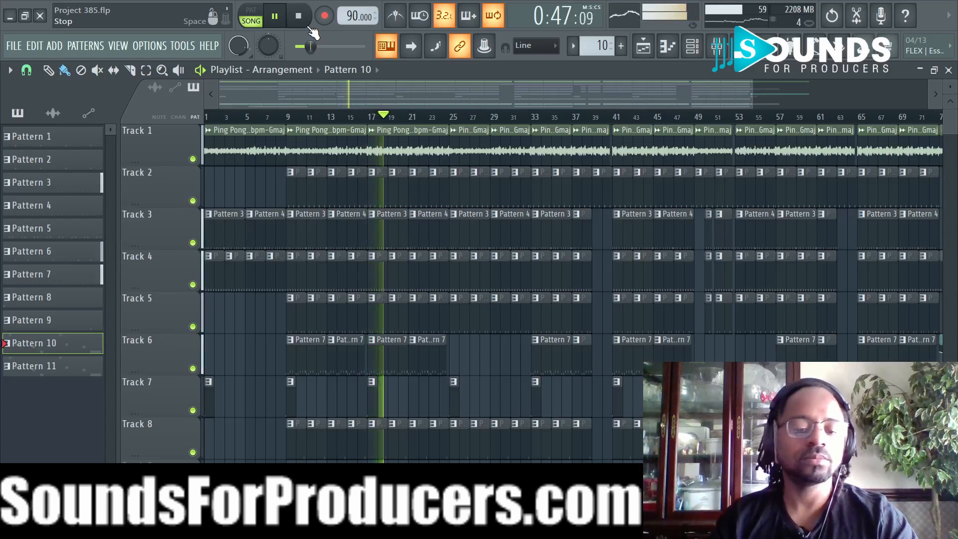
left_click(439, 121)
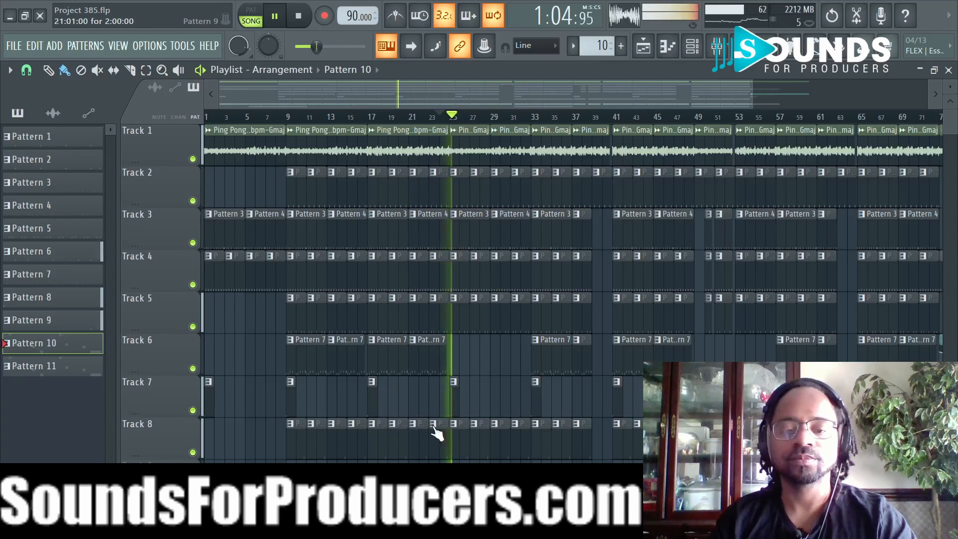
scroll(503, 360, "down", 3)
scroll(504, 361, "up", 3)
scroll(503, 360, "up", 1)
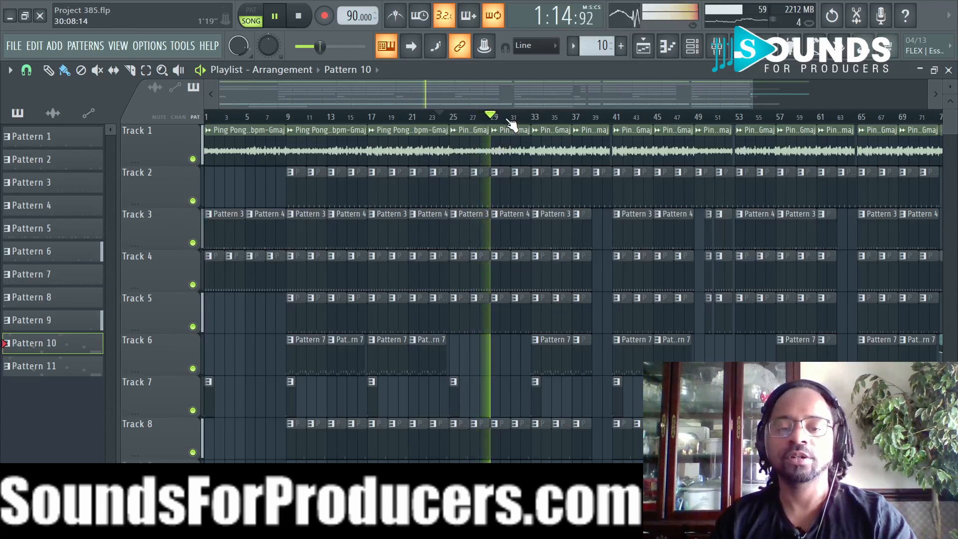
scroll(510, 120, "up", 4)
scroll(514, 118, "down", 2)
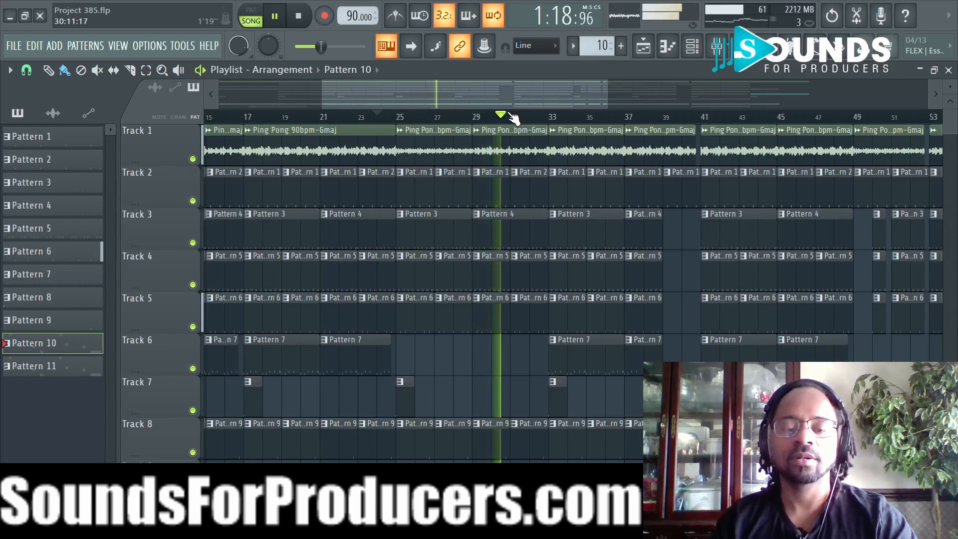
scroll(513, 118, "down", 1)
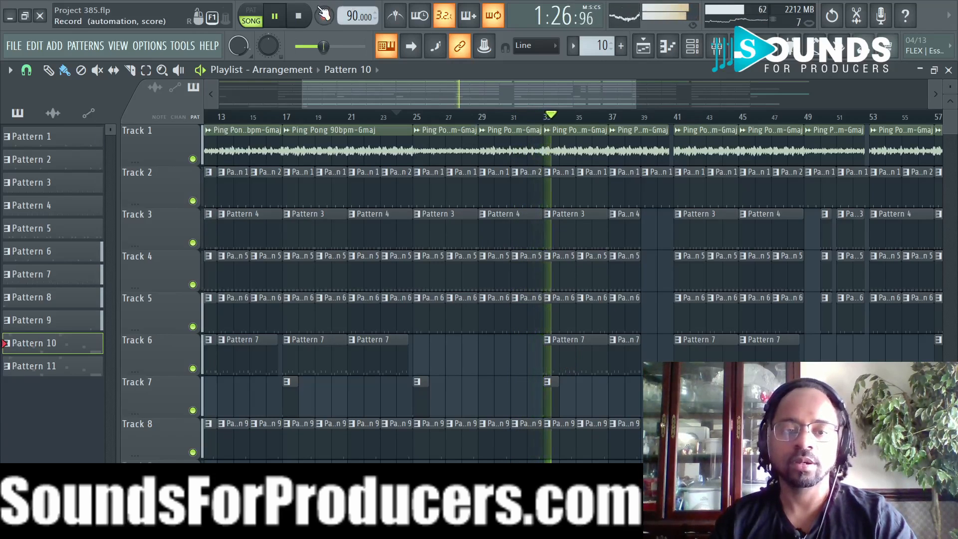
key("space")
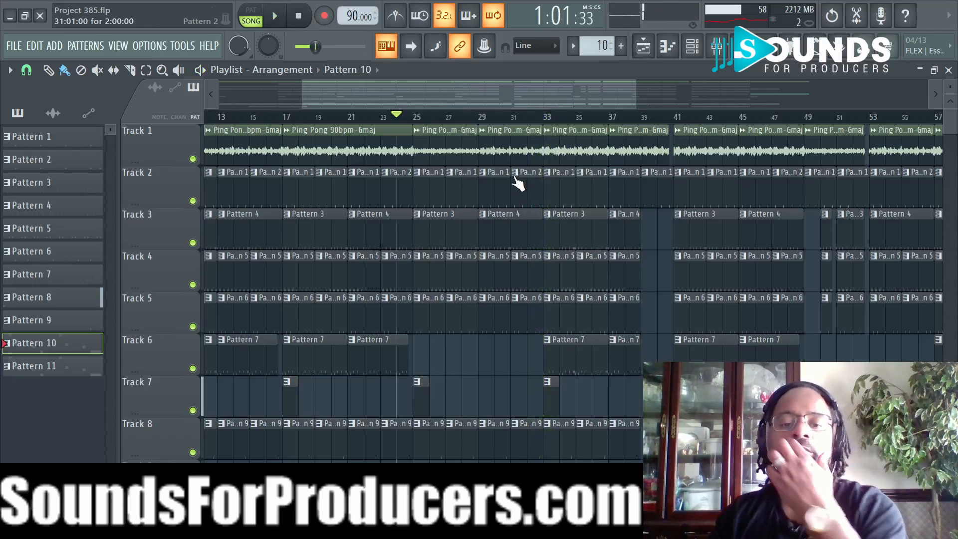
Examine the song structure across all playlist tracks, from the Ping Pong melody loop to the closing Master volume automation.
scroll(462, 122, "down", 5)
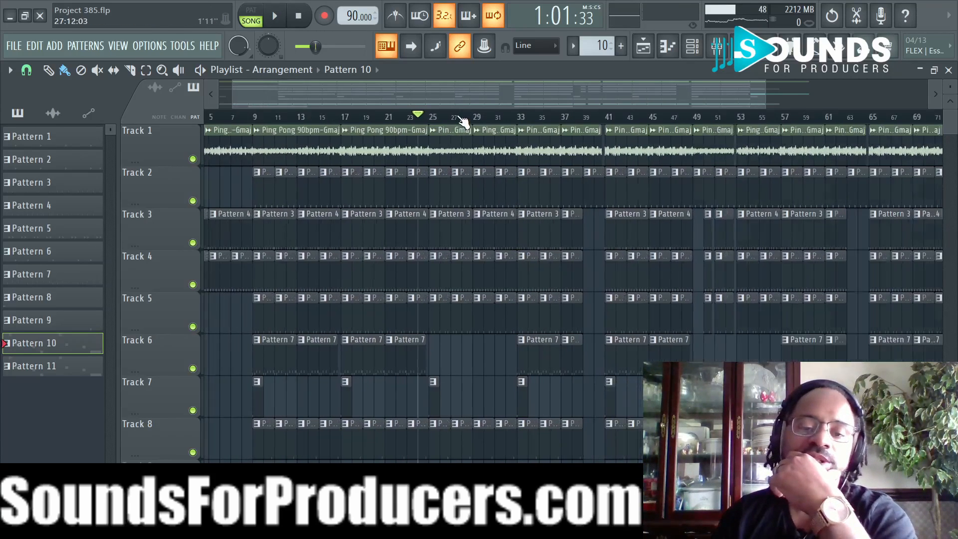
scroll(463, 122, "down", 1)
scroll(591, 284, "down", 4)
scroll(591, 284, "up", 4)
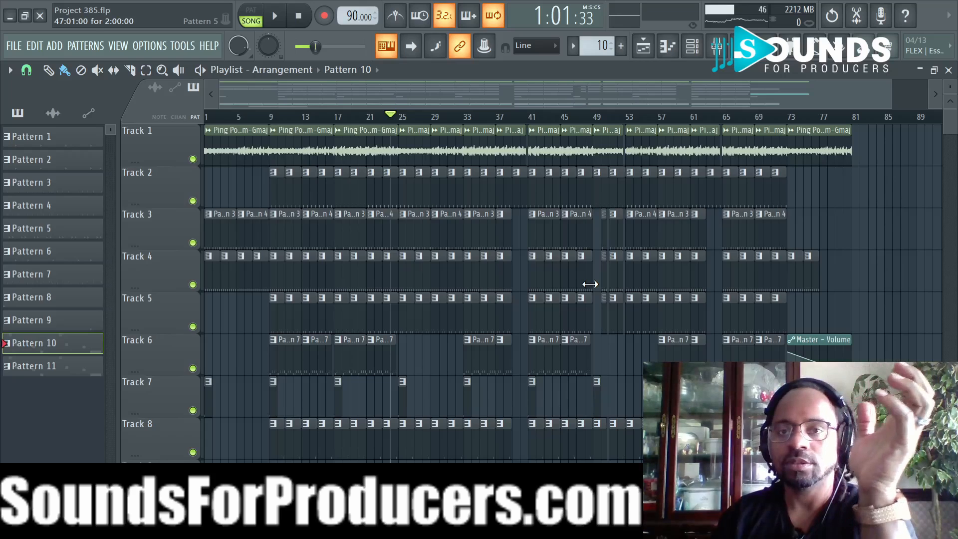
scroll(523, 269, "down", 3)
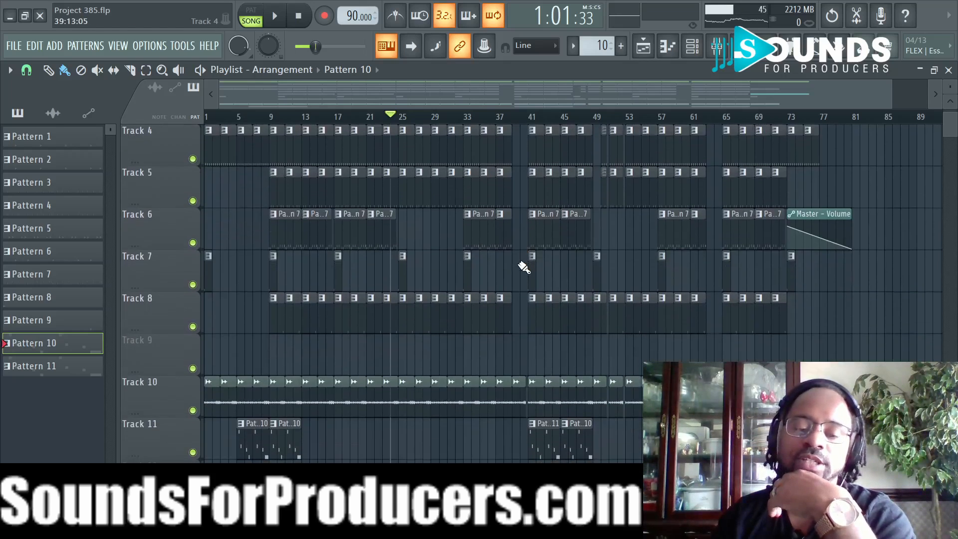
scroll(522, 268, "up", 3)
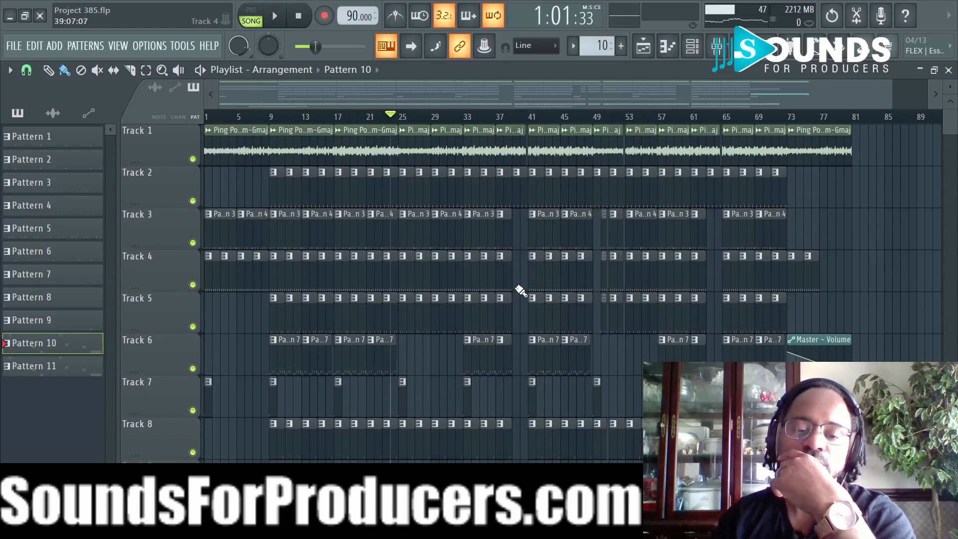
scroll(458, 128, "up", 1)
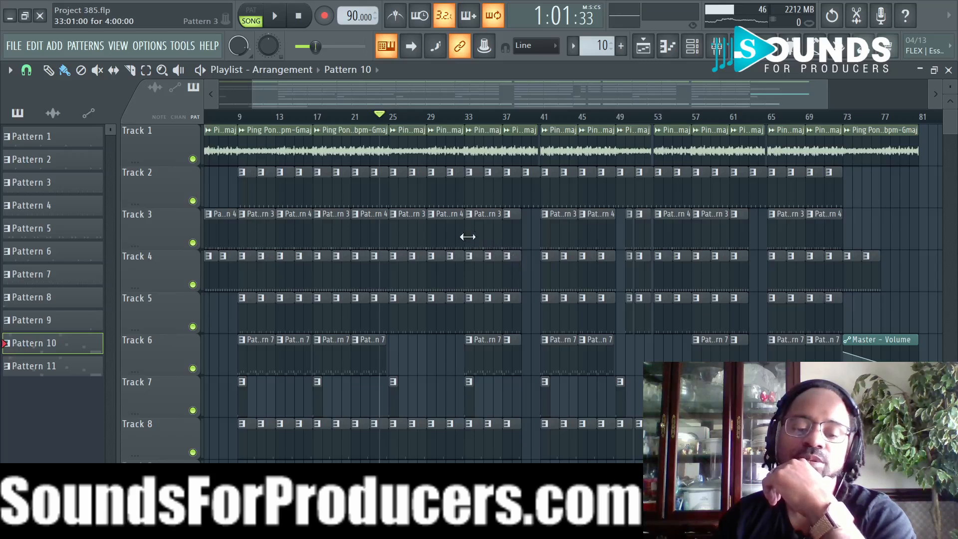
Examine the arrangement around bars 23 to 38 up close and select the Shakers audio clip on Track 10.
scroll(455, 350, "down", 2)
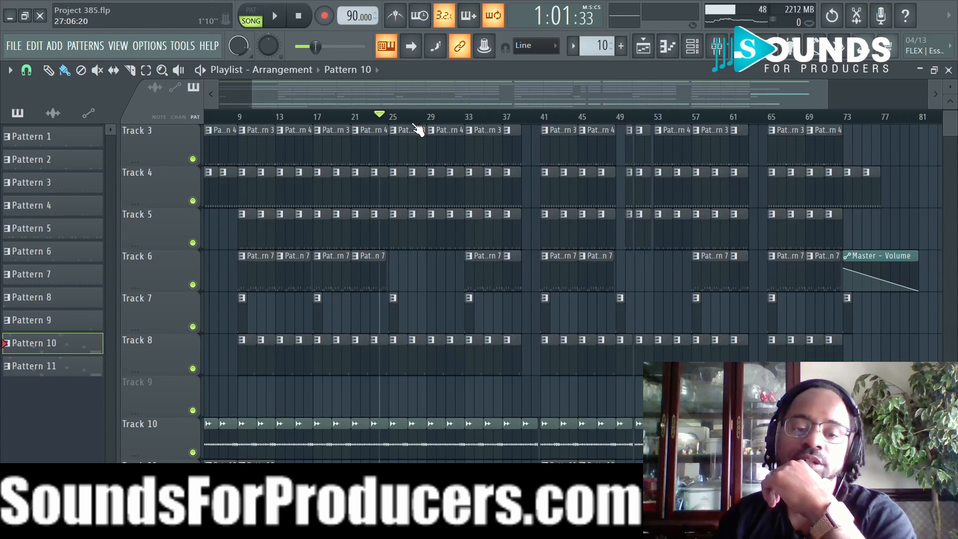
scroll(417, 129, "up", 4, "ctrl")
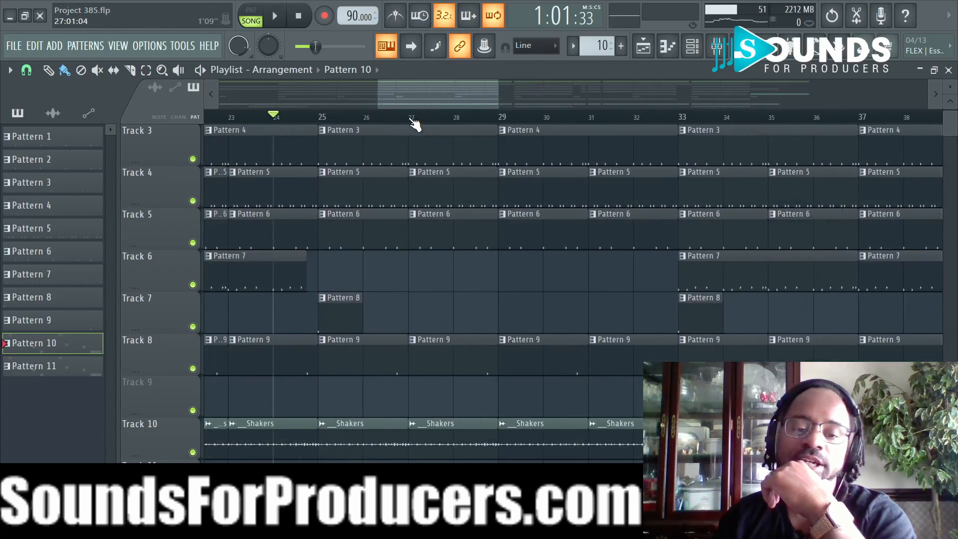
left_click(351, 437)
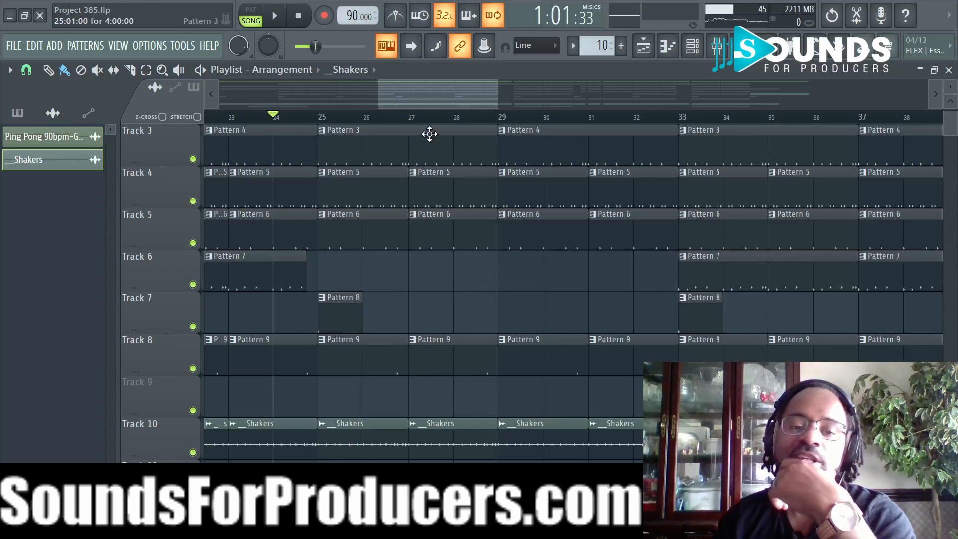
scroll(448, 127, "down", 4)
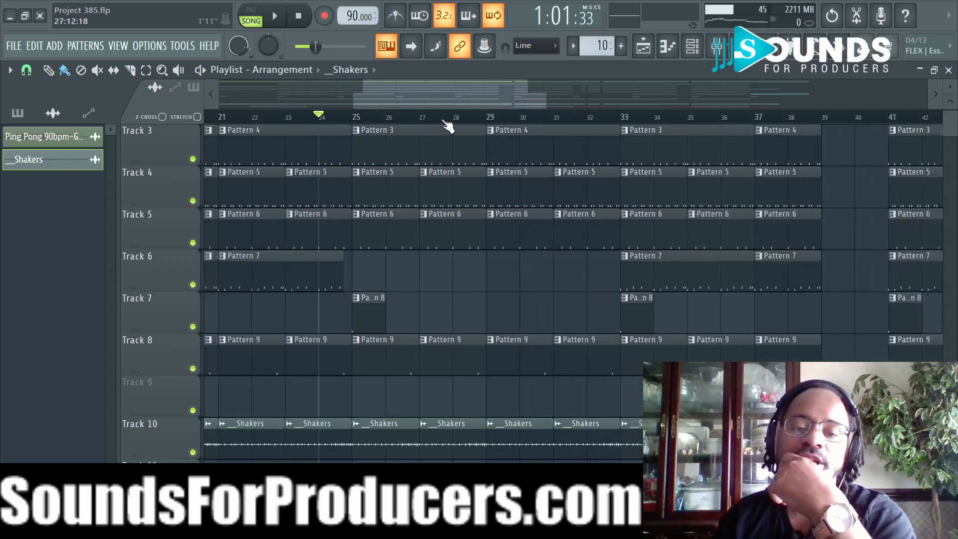
scroll(551, 437, "up", 2)
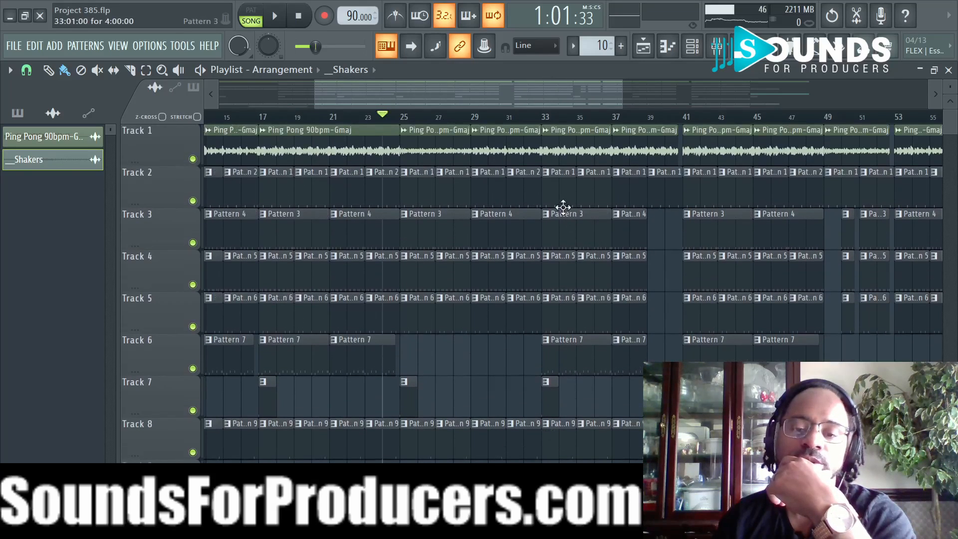
Play the song's ending from bar 71 into the Master volume fade-out and stop playback.
left_click_drag(523, 95, 771, 95)
scroll(824, 214, "down", 6)
scroll(773, 255, "up", 5)
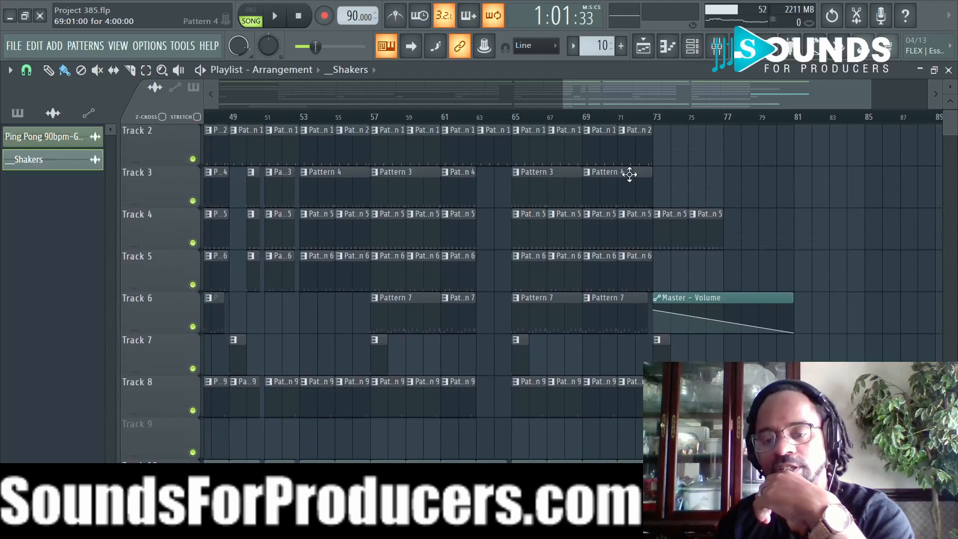
left_click(632, 118)
key("space")
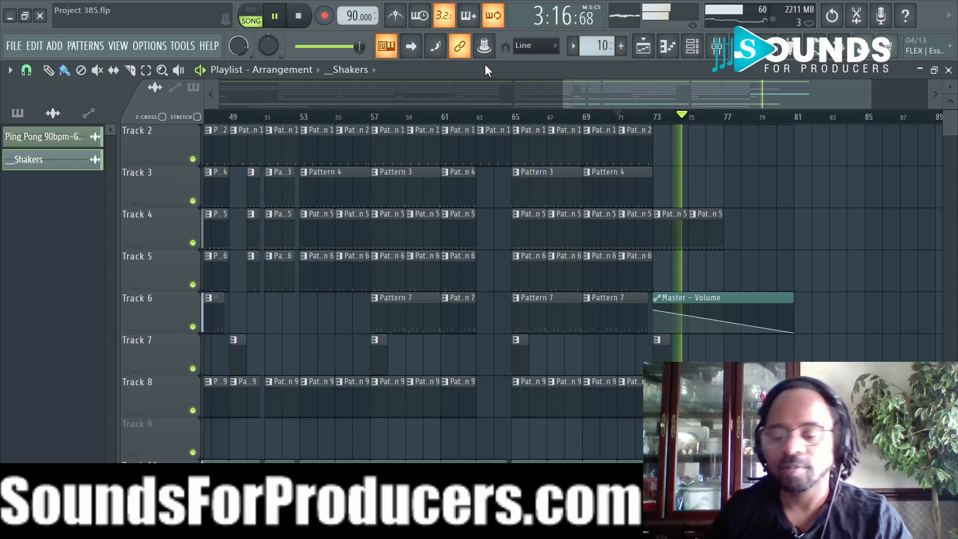
key("space")
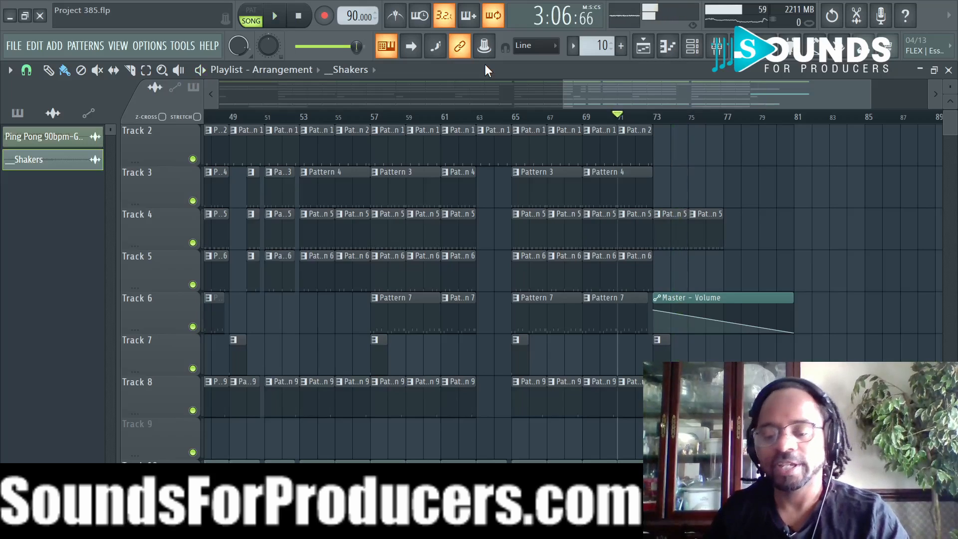